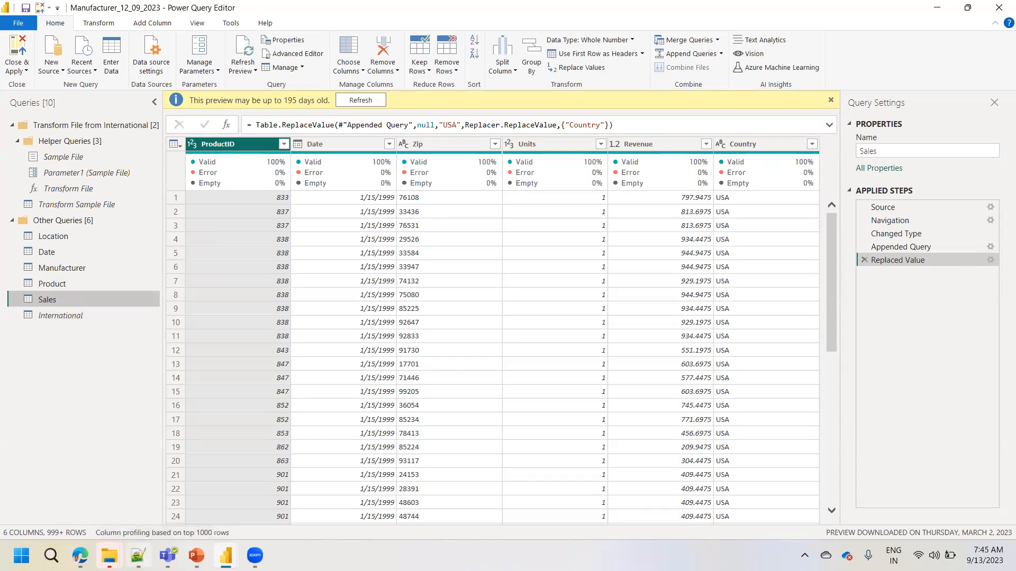
- Copy the salespeople table with its Manufacturer, Salesperson and Location headers from the Notepad++ notes and return to Power Query Editor
{"action": "left_click", "coordinate": [138, 556]}
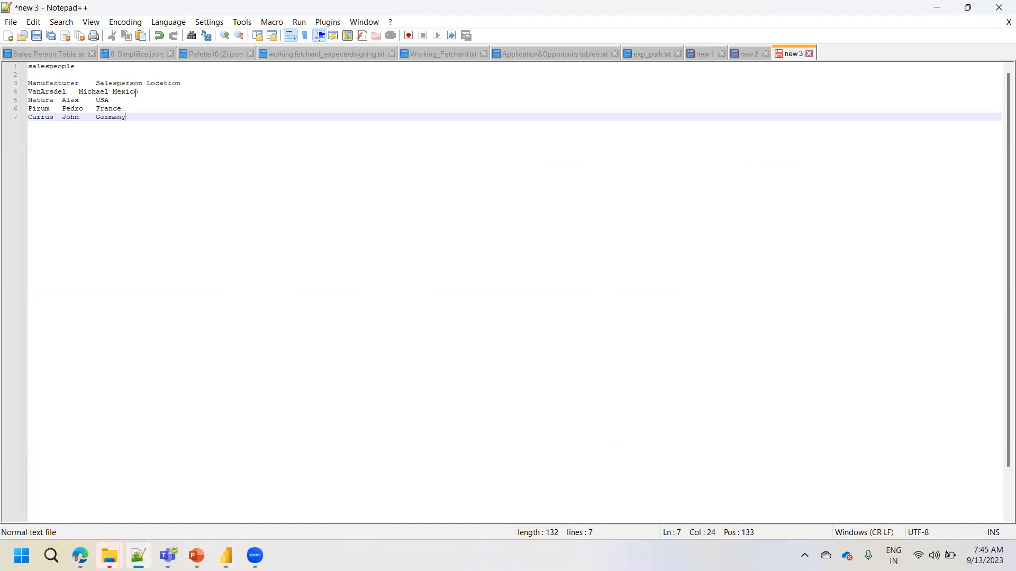
{"action": "left_click_drag", "start_coordinate": [136, 116], "coordinate": [14, 87]}
{"action": "key", "text": "ctrl+c"}
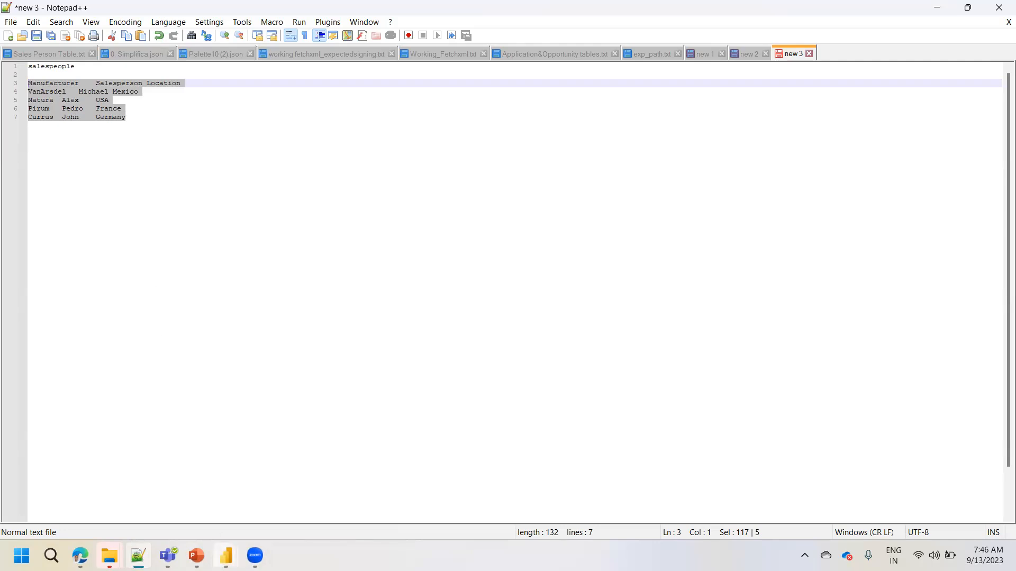
{"action": "mouse_move", "coordinate": [226, 555]}
{"action": "left_click", "coordinate": [277, 464]}
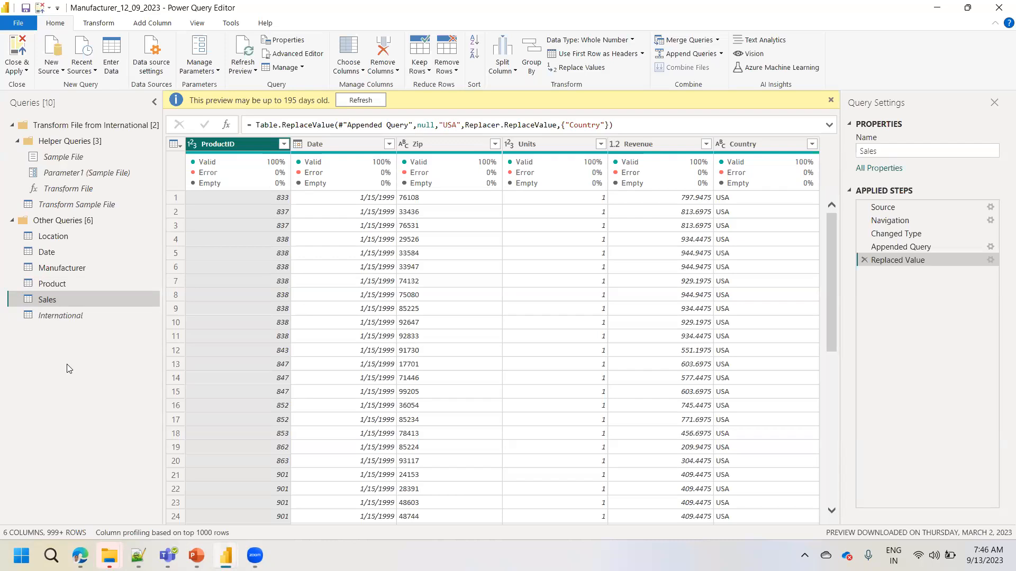
{"action": "left_click", "coordinate": [51, 69]}
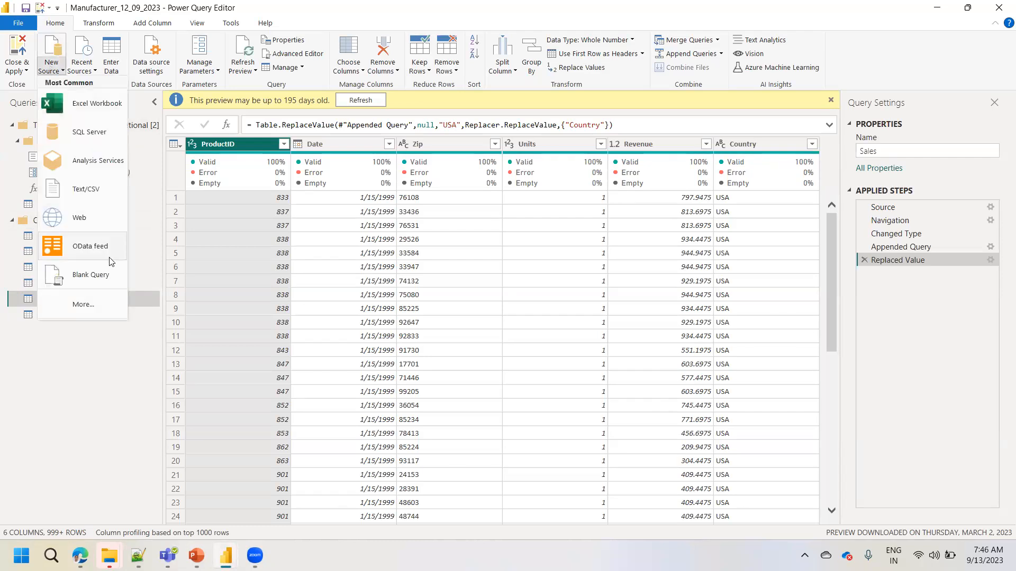
{"action": "left_click", "coordinate": [126, 375]}
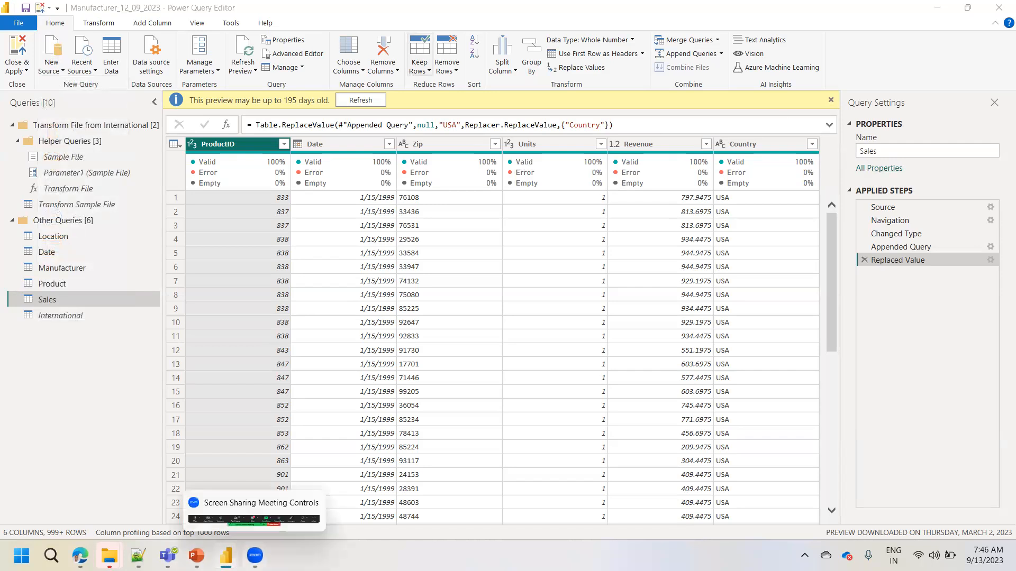
{"action": "left_click", "coordinate": [138, 556]}
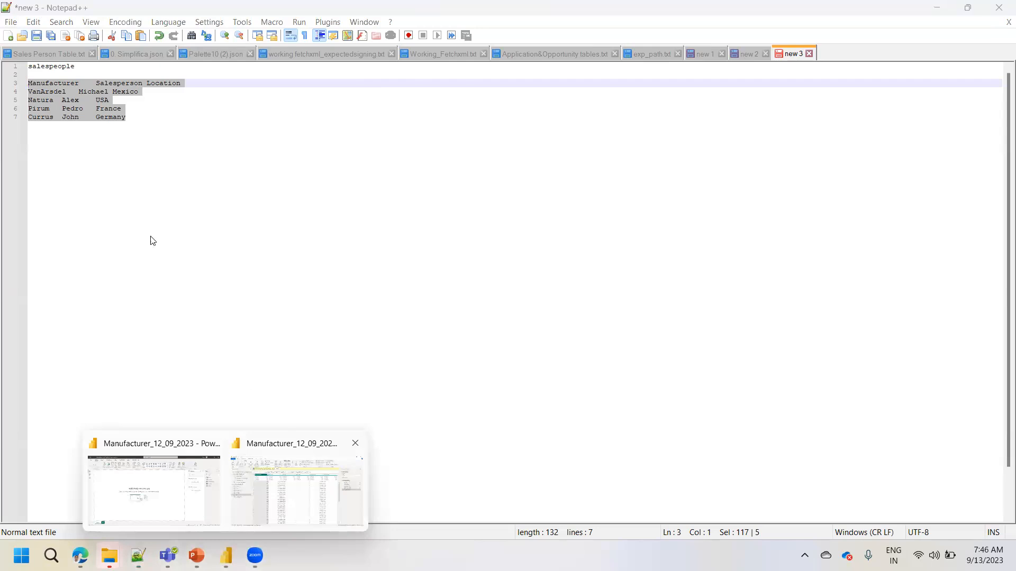
{"action": "key", "text": "alt+Tab"}
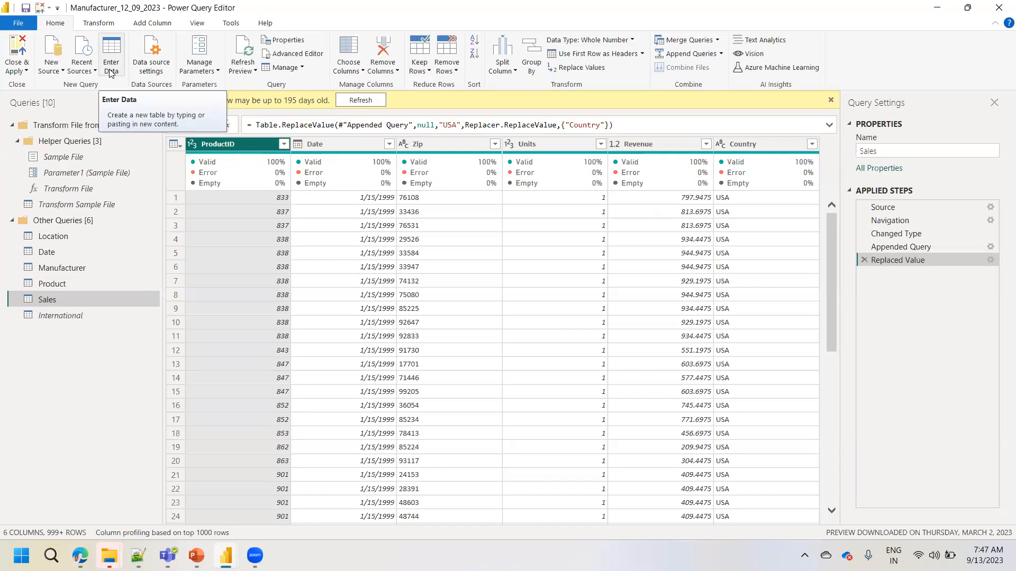
- Start a manually entered table and paste the copied rows with Manufacturer, Salesperson and Location as column headers
{"action": "left_click", "coordinate": [111, 73]}
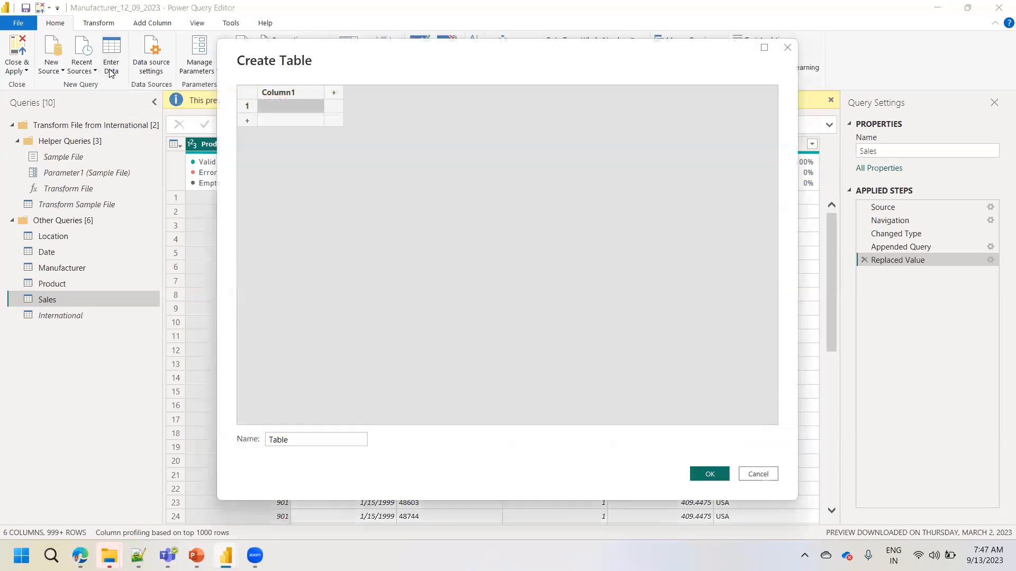
{"action": "left_click", "coordinate": [292, 93]}
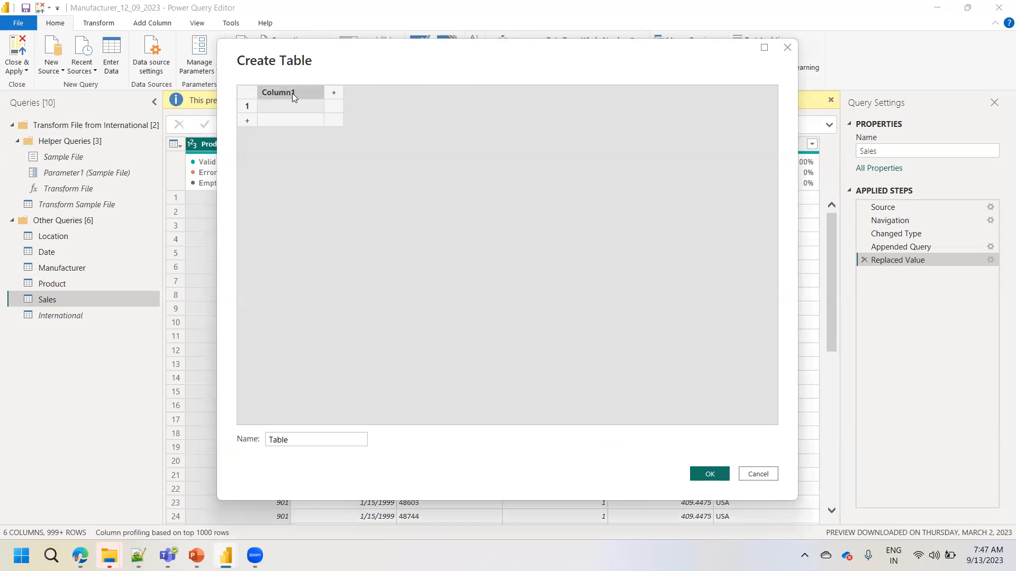
{"action": "key", "text": "ctrl+v"}
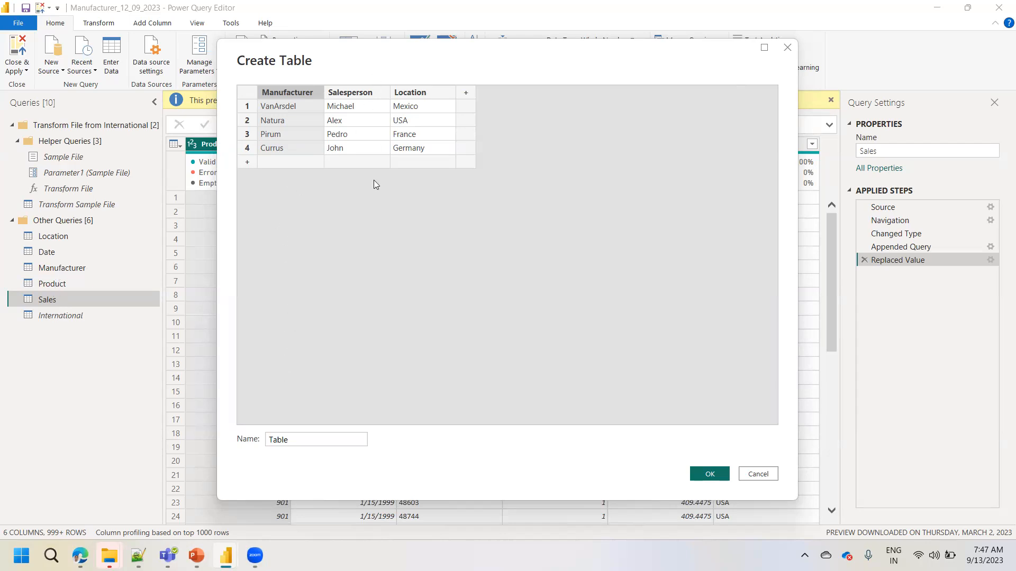
{"action": "double_click", "coordinate": [288, 96]}
{"action": "left_click", "coordinate": [456, 68]}
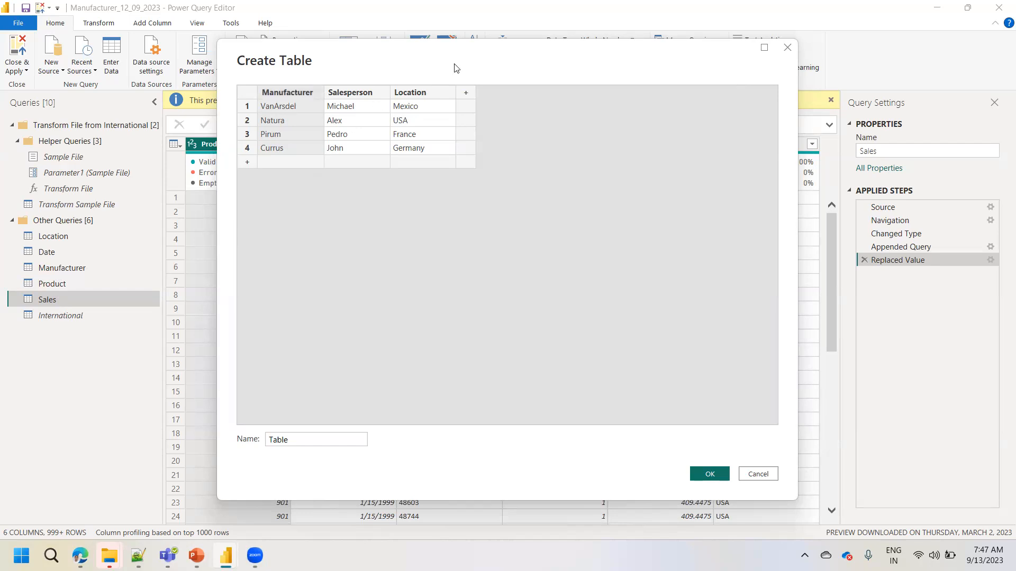
- Name the new table Sales People and create it
{"action": "left_click_drag", "start_coordinate": [302, 439], "coordinate": [215, 440]}
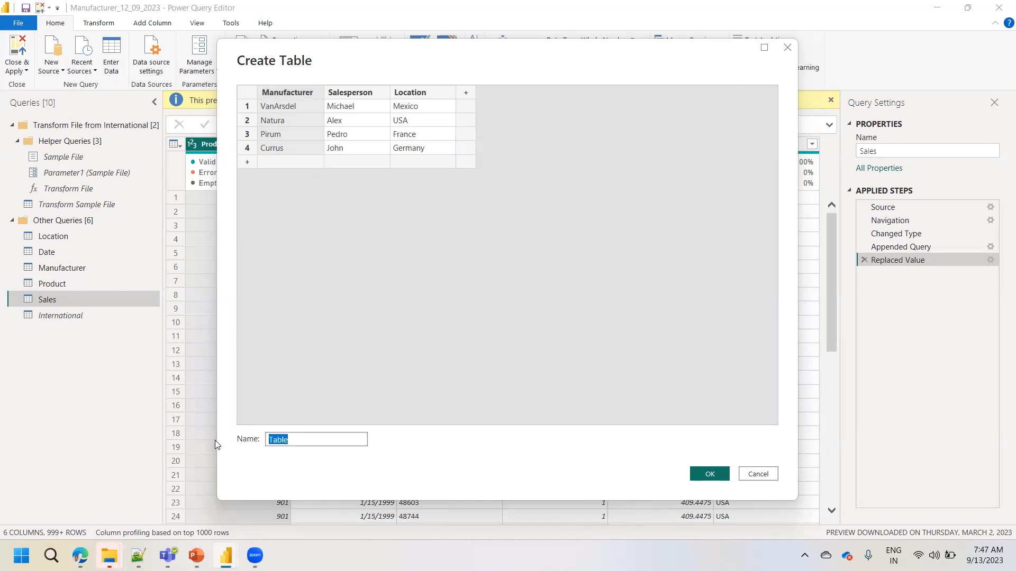
{"action": "type", "text": "Sales Pe"}
{"action": "key", "text": "BackSpace"}
{"action": "type", "text": "ero"}
{"action": "key", "text": "BackSpace"}
{"action": "key", "text": "BackSpace"}
{"action": "type", "text": "p"}
{"action": "key", "text": "BackSpace"}
{"action": "type", "text": "ople"}
{"action": "left_click", "coordinate": [698, 472]}
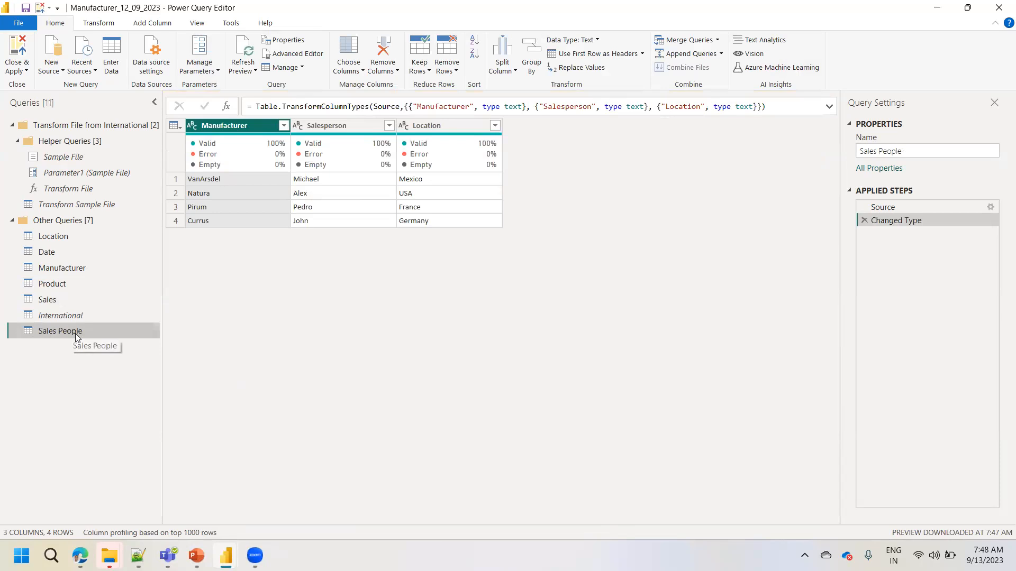
- Close the query editor with the changes applied and display the Sales People table's data
{"action": "left_click", "coordinate": [14, 77]}
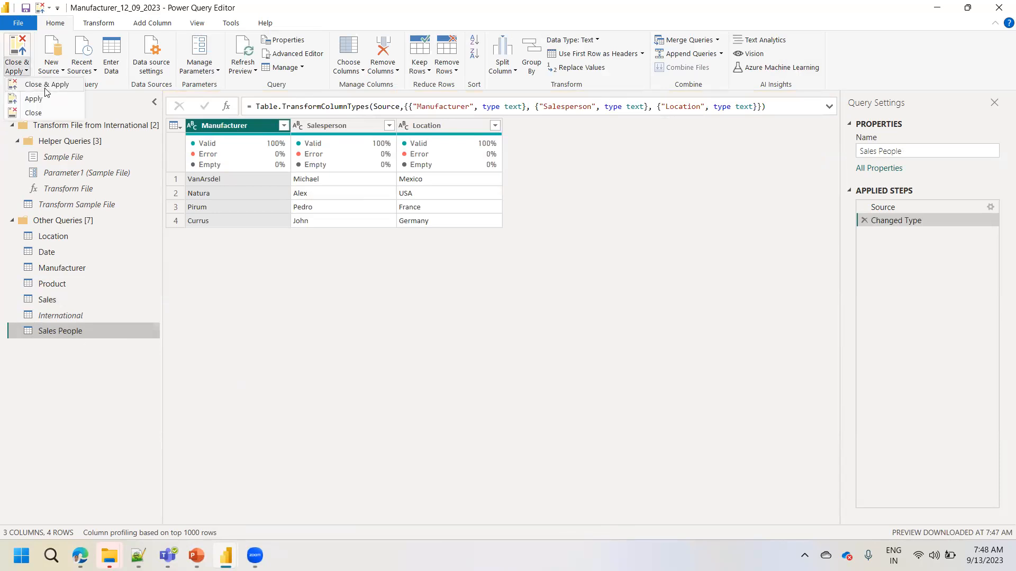
{"action": "left_click", "coordinate": [46, 92]}
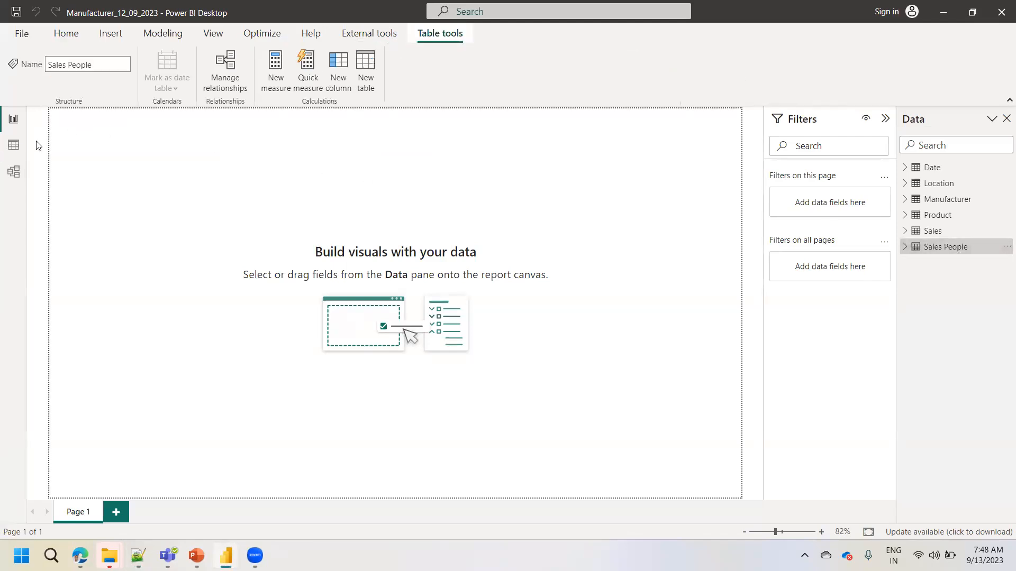
{"action": "left_click", "coordinate": [13, 145]}
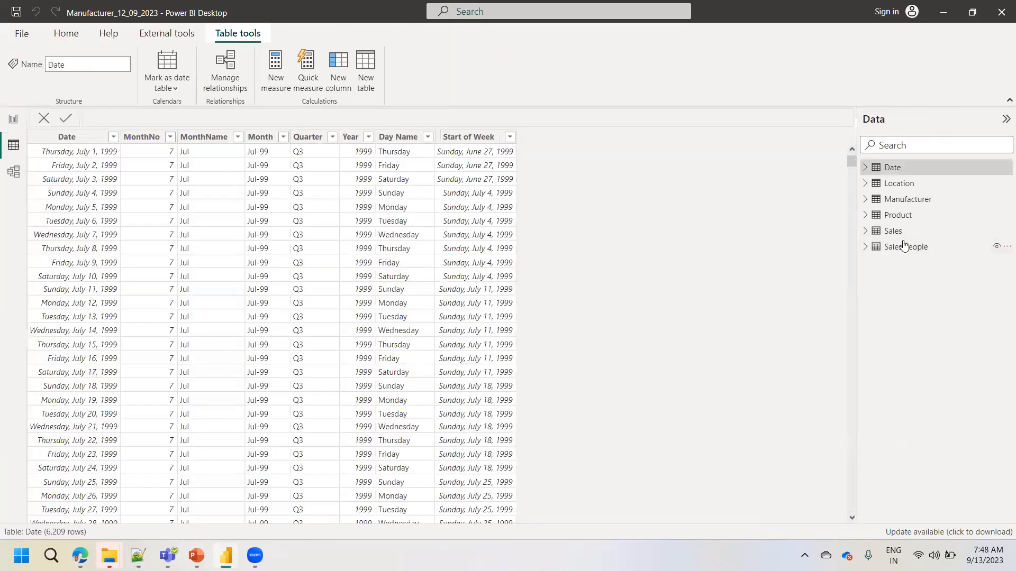
{"action": "left_click", "coordinate": [905, 247]}
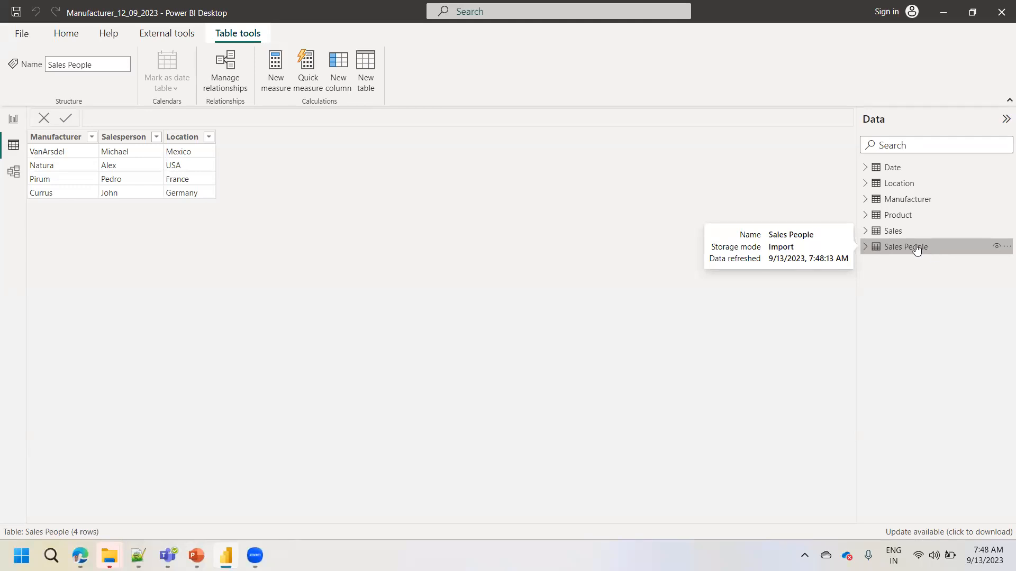
{"action": "left_click", "coordinate": [127, 139]}
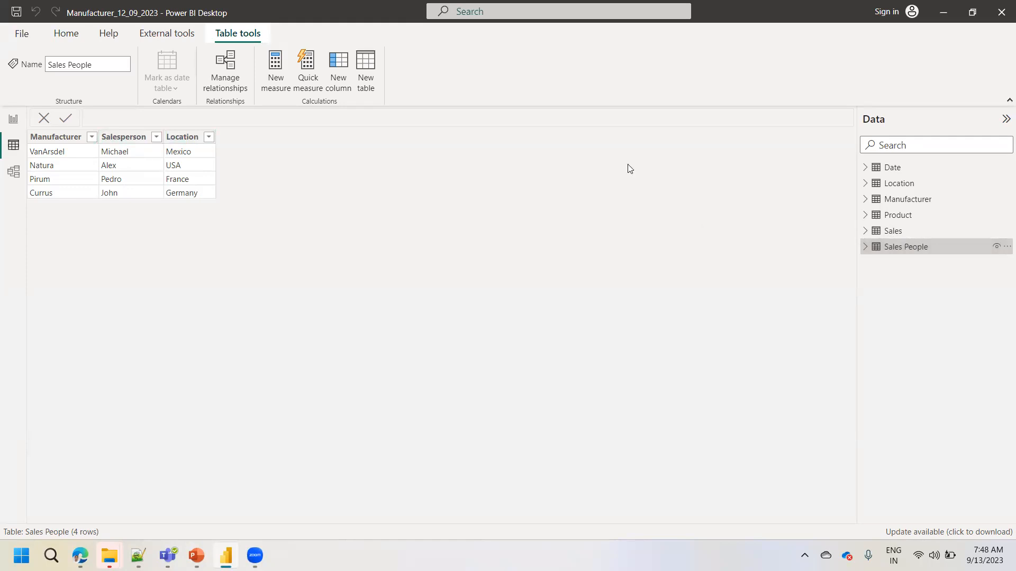
- Compare the columns of the Product and Sales People tables, looking for the Manufacturer field they share
{"action": "left_click", "coordinate": [891, 218]}
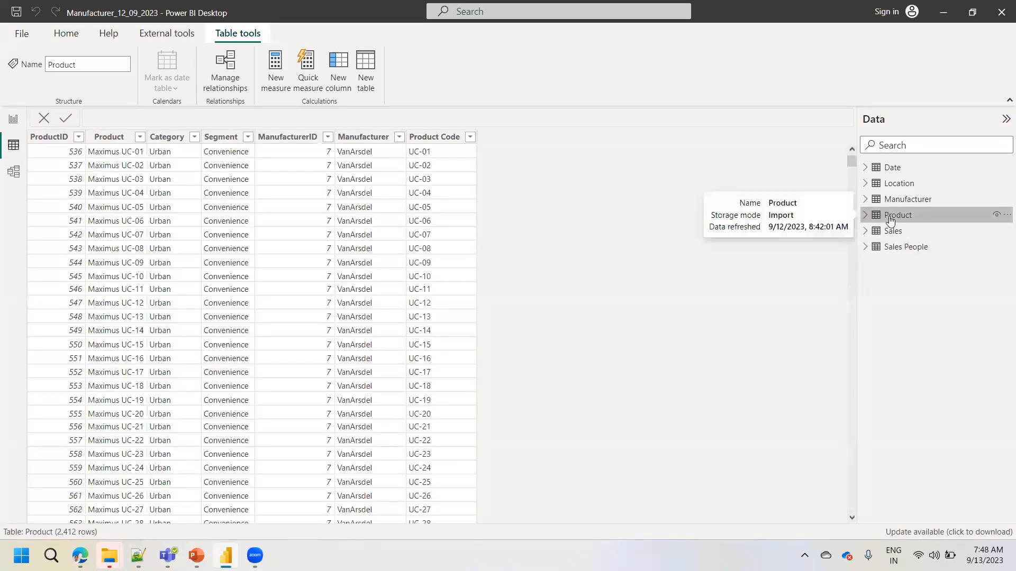
{"action": "left_click", "coordinate": [892, 249]}
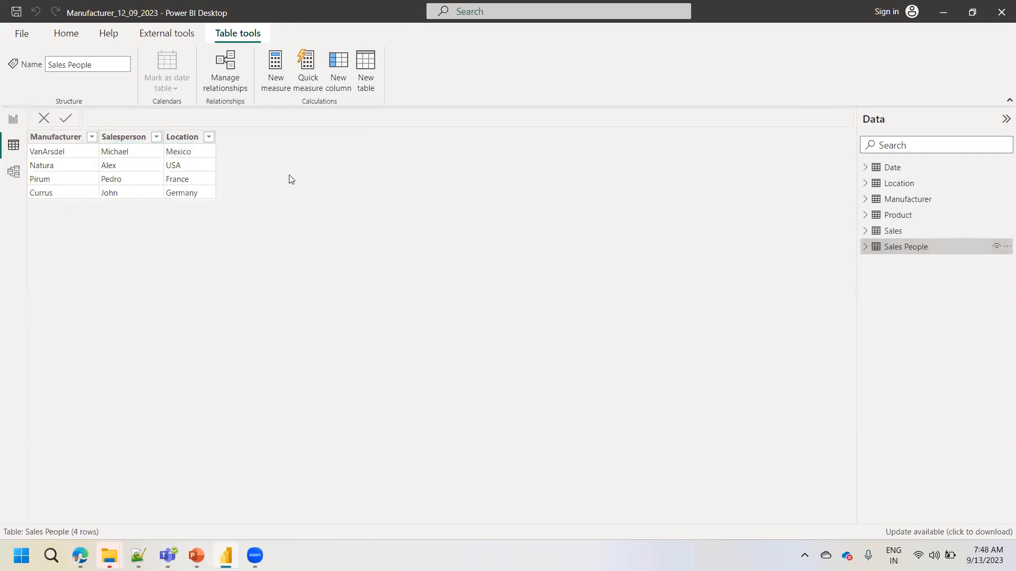
{"action": "left_click", "coordinate": [913, 215]}
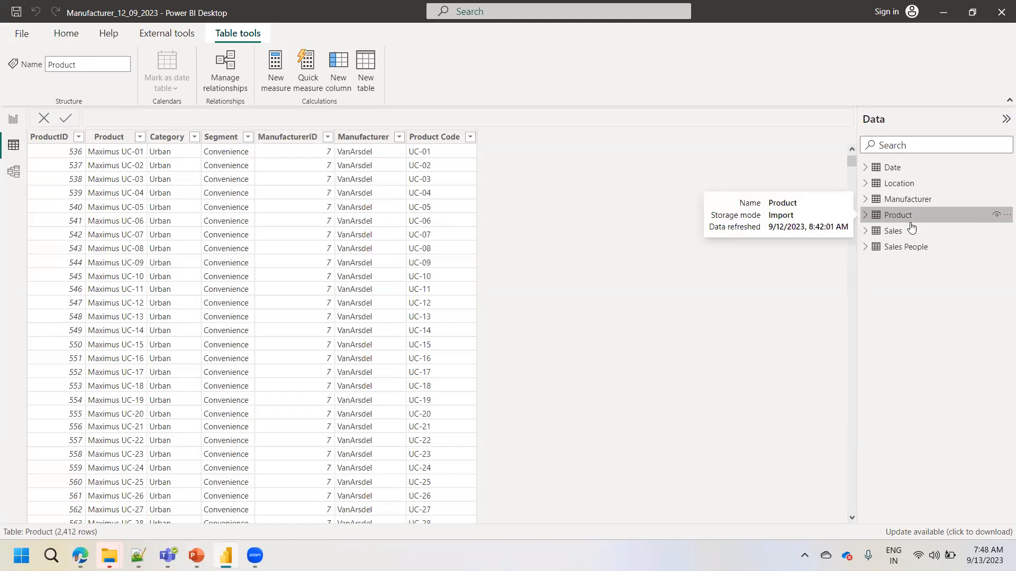
{"action": "left_click", "coordinate": [907, 247]}
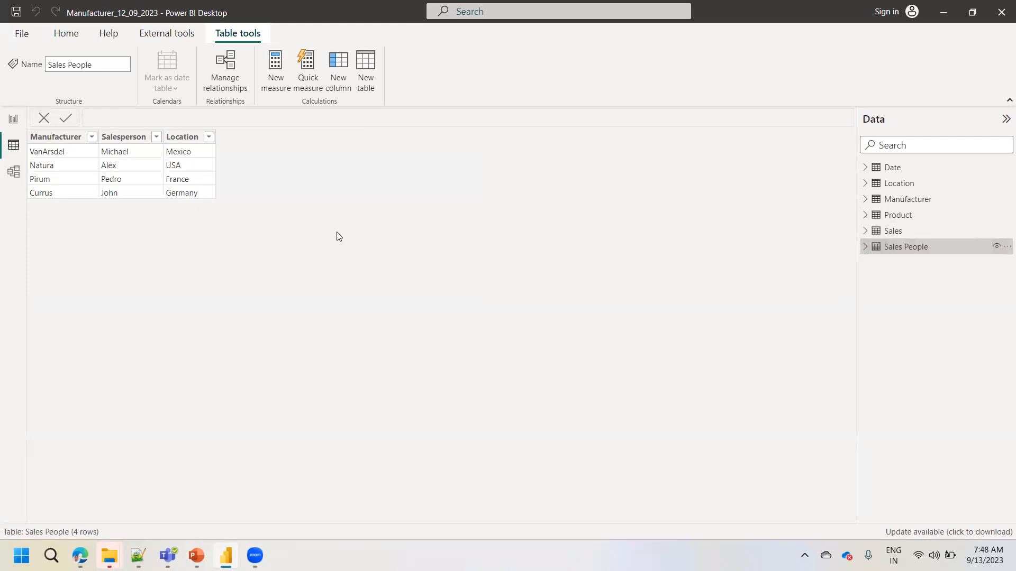
{"action": "left_click", "coordinate": [917, 218]}
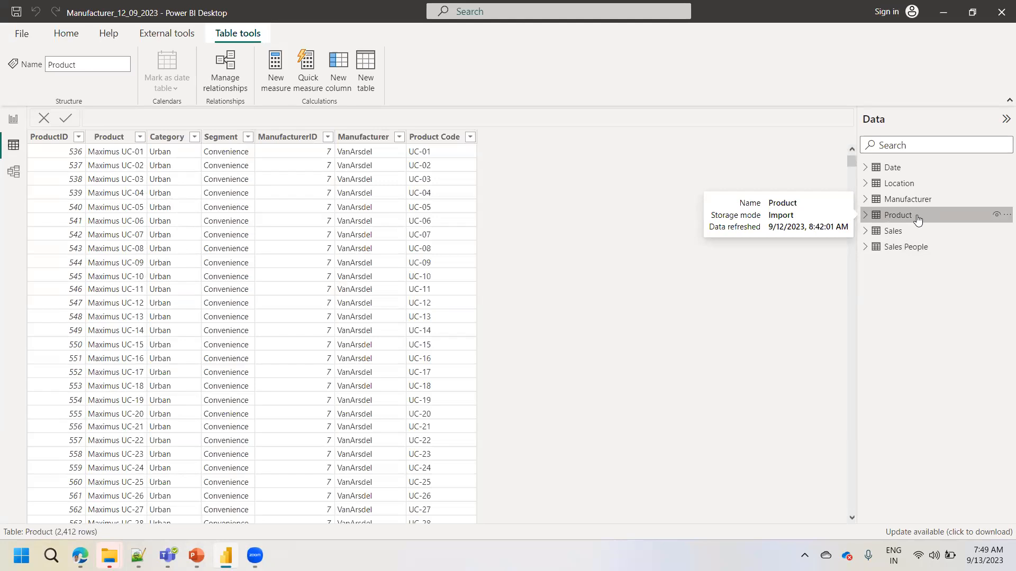
{"action": "left_click", "coordinate": [914, 245]}
{"action": "left_click", "coordinate": [906, 217]}
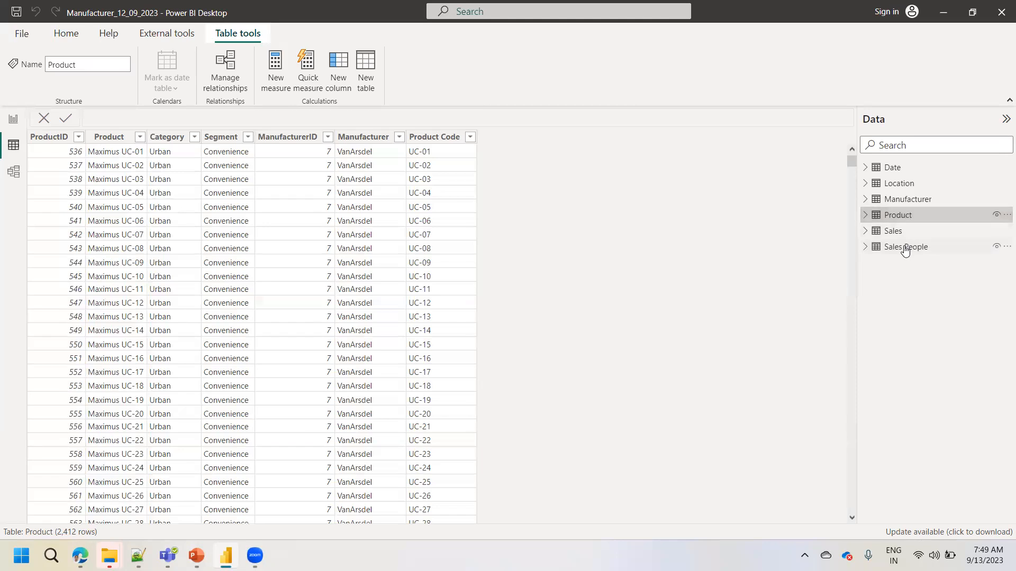
{"action": "left_click", "coordinate": [904, 248]}
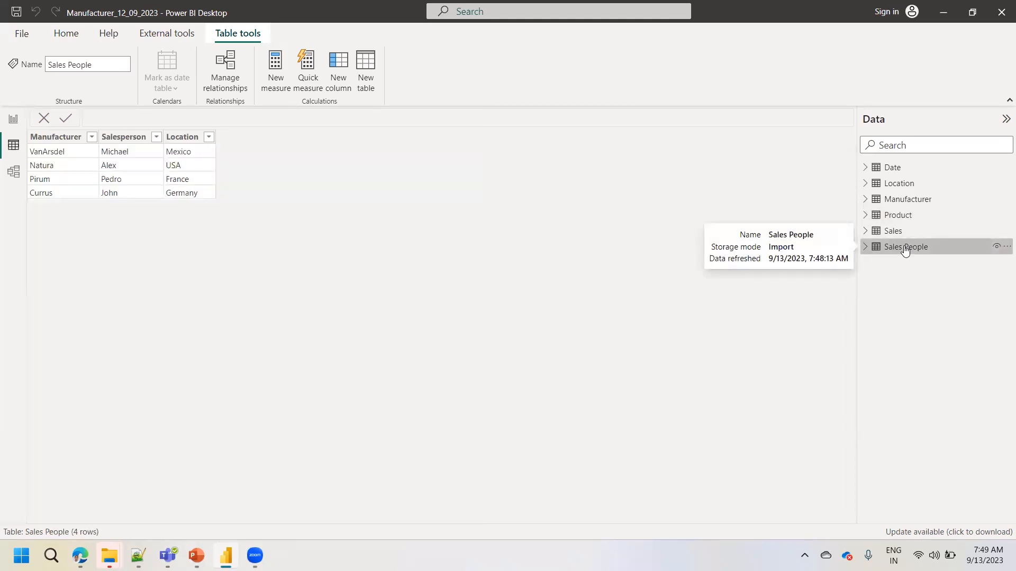
{"action": "left_click", "coordinate": [900, 217]}
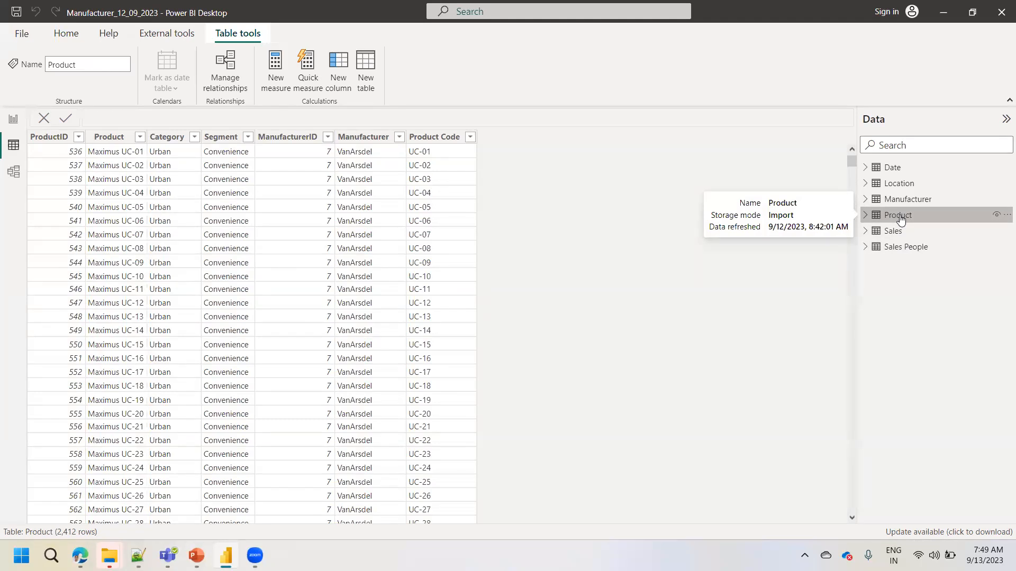
{"action": "left_click", "coordinate": [893, 248]}
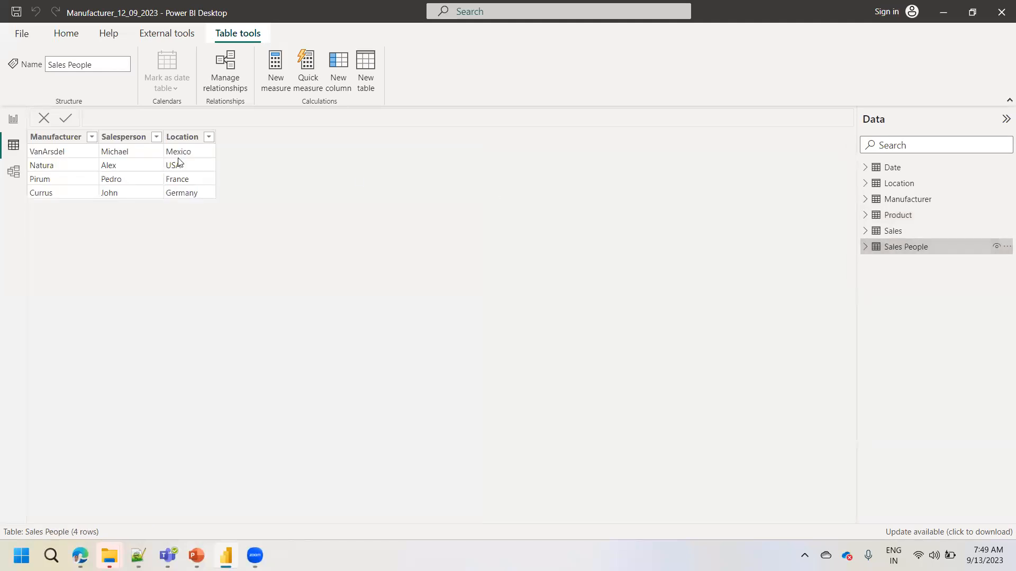
{"action": "left_click", "coordinate": [919, 217]}
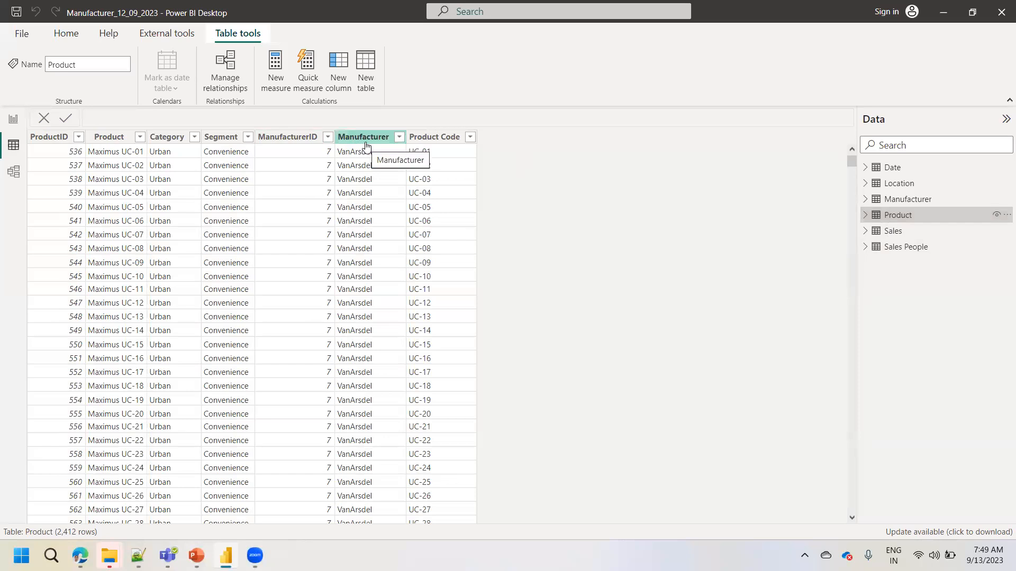
{"action": "left_click", "coordinate": [366, 145]}
{"action": "left_click", "coordinate": [919, 364]}
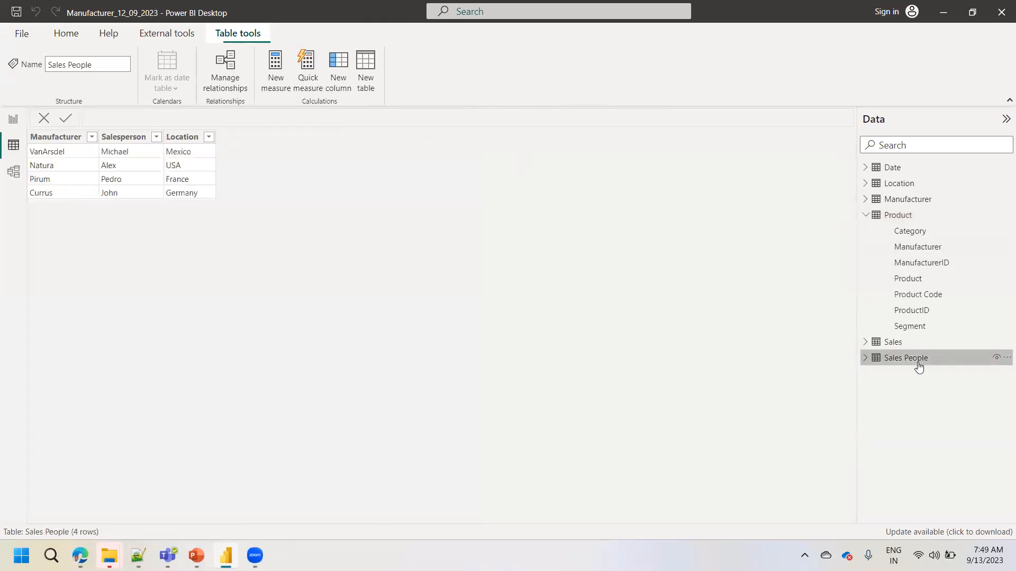
- Review the relationships defined between the model's tables
{"action": "left_click", "coordinate": [69, 37]}
{"action": "left_click", "coordinate": [403, 70]}
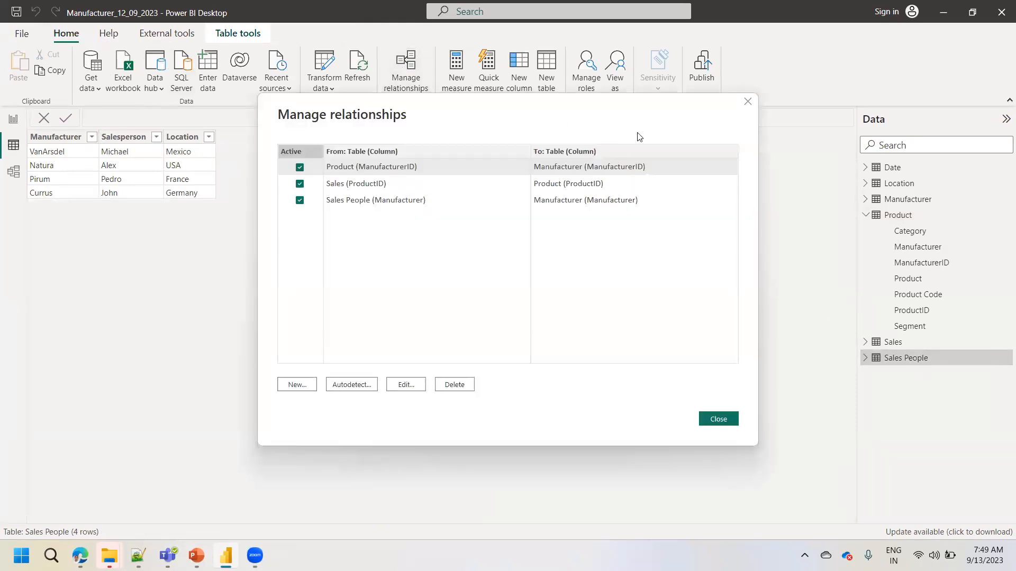
{"action": "left_click", "coordinate": [744, 102]}
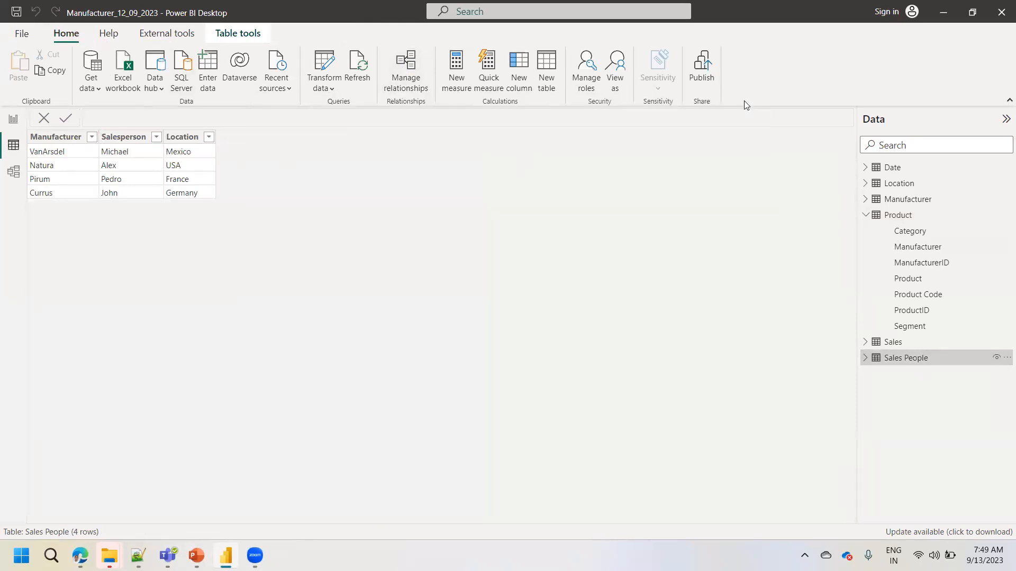
- Set up a merge of the Product query with Sales People in the query editor, matching the Manufacturer columns of both tables
{"action": "left_click", "coordinate": [326, 54]}
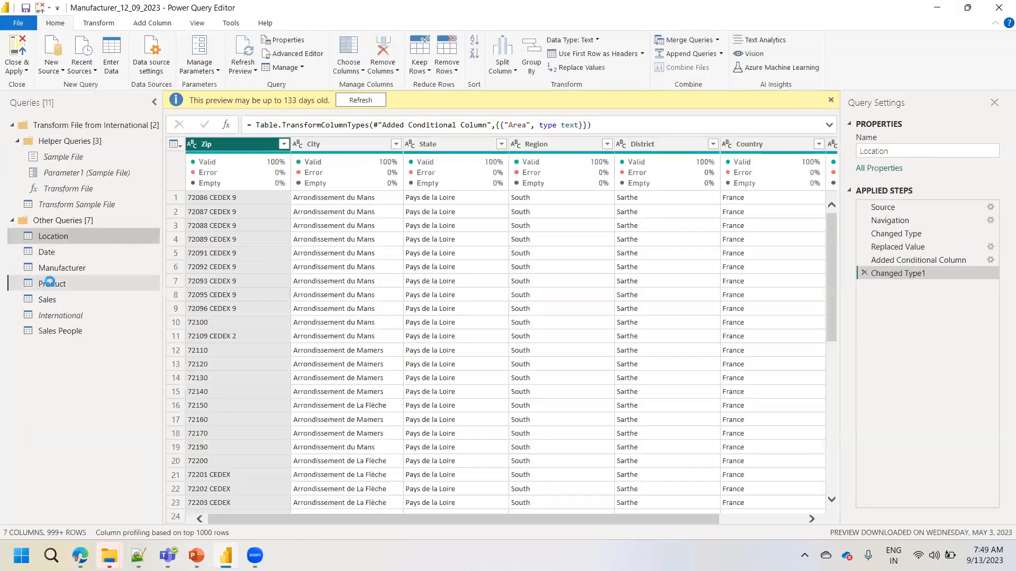
{"action": "left_click", "coordinate": [51, 284]}
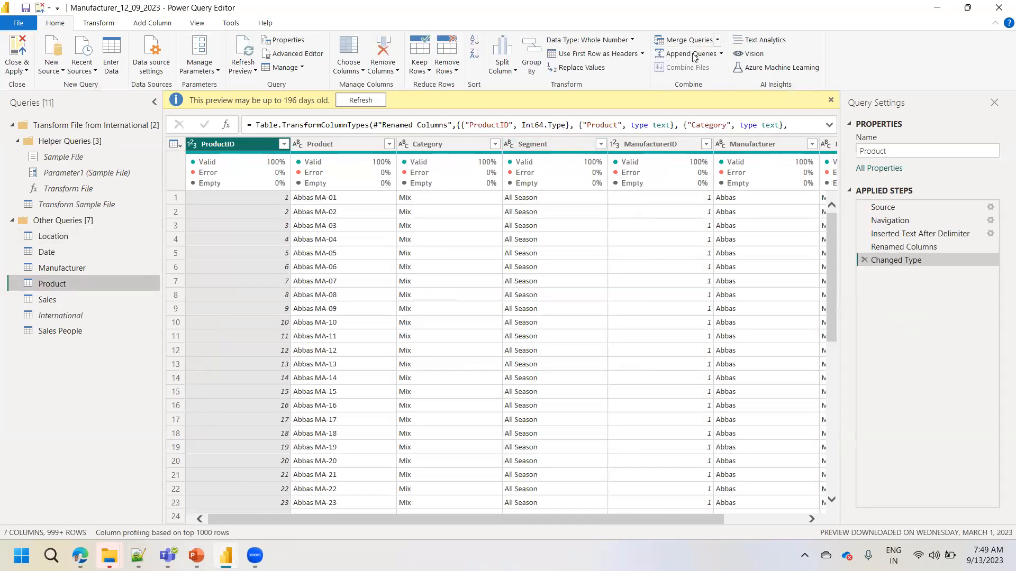
{"action": "left_click", "coordinate": [667, 40]}
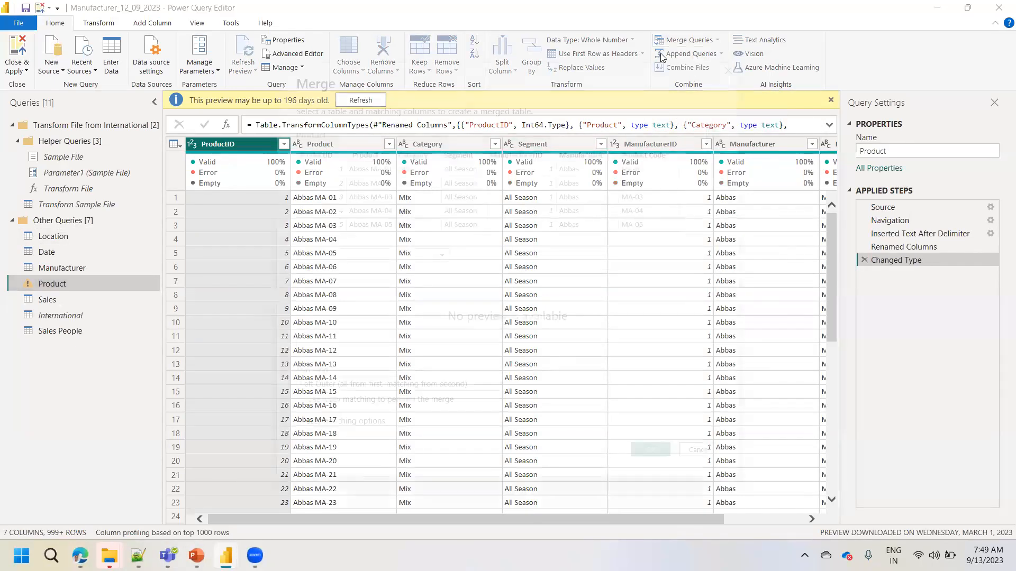
{"action": "left_click", "coordinate": [360, 254]}
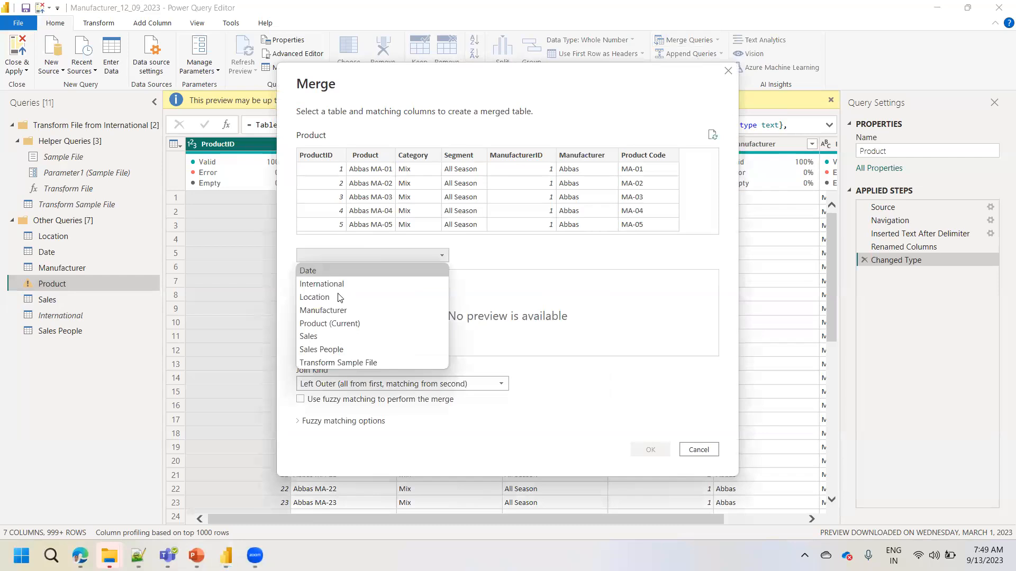
{"action": "left_click", "coordinate": [329, 349]}
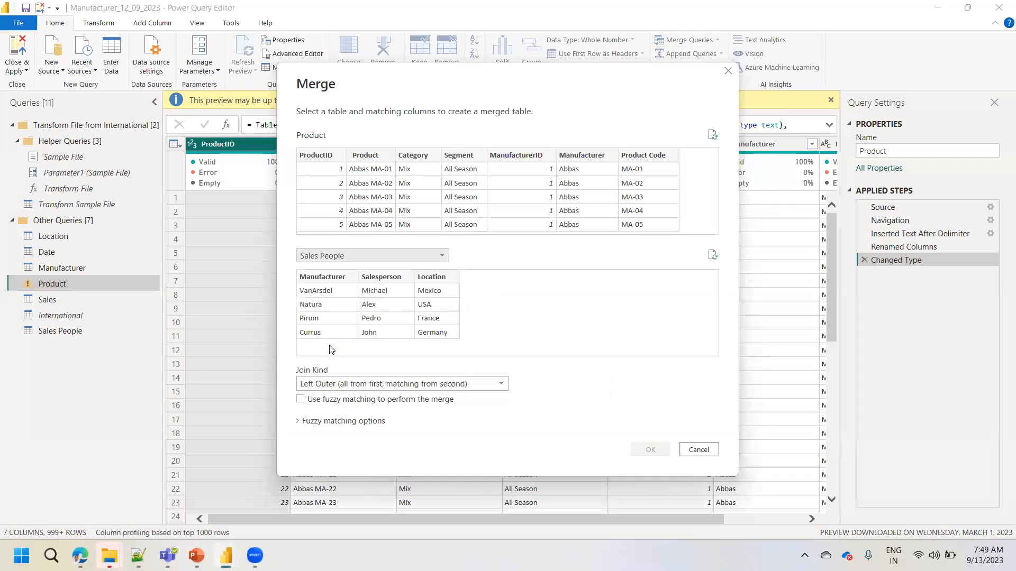
{"action": "left_click", "coordinate": [326, 279]}
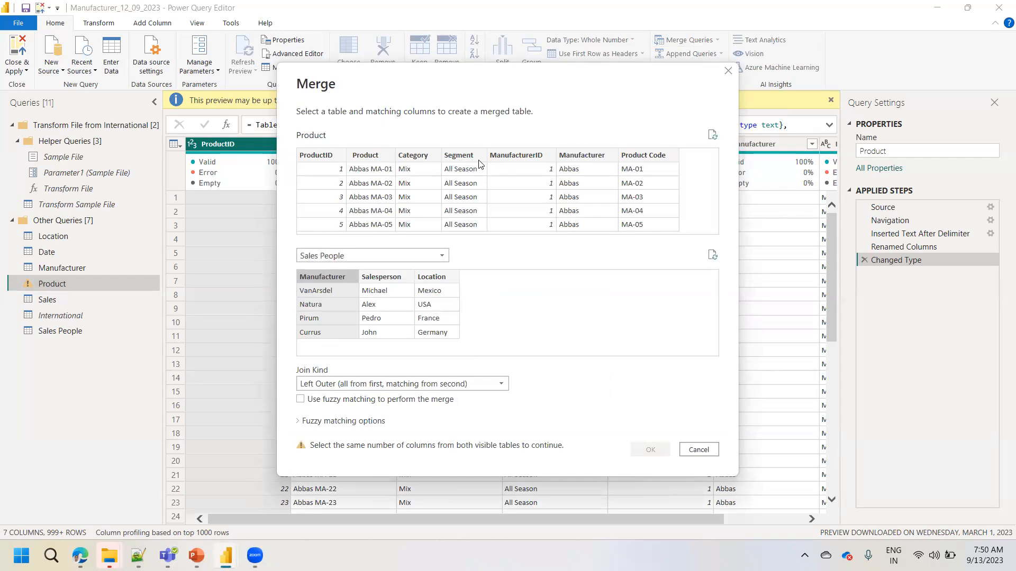
{"action": "left_click", "coordinate": [581, 155]}
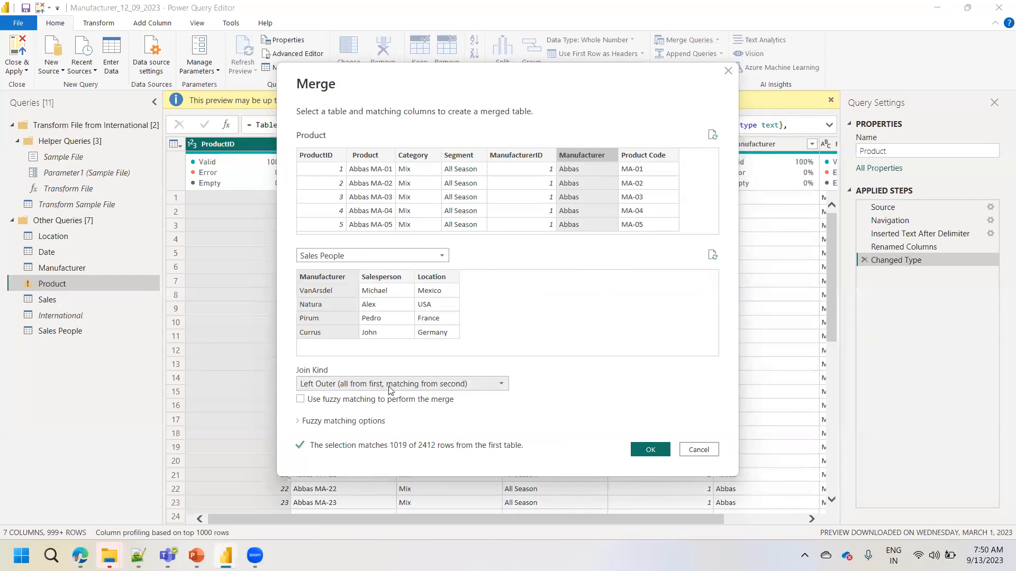
- Try ProductID as a matching column of the Product table, and restore Manufacturer as its only match column
{"action": "left_click", "coordinate": [323, 277]}
{"action": "left_click", "coordinate": [590, 156]}
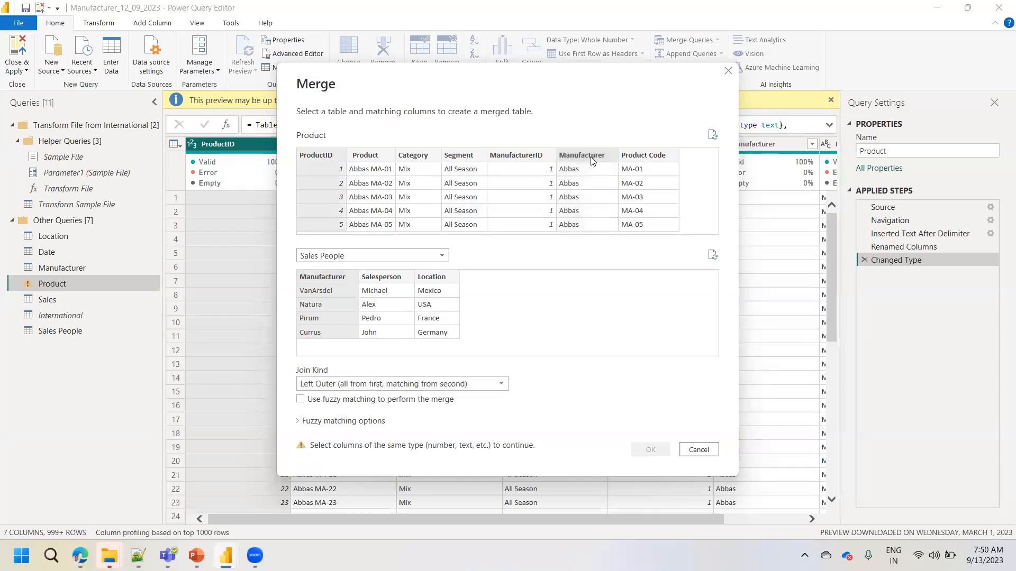
{"action": "left_click", "coordinate": [592, 157], "text": "ctrl"}
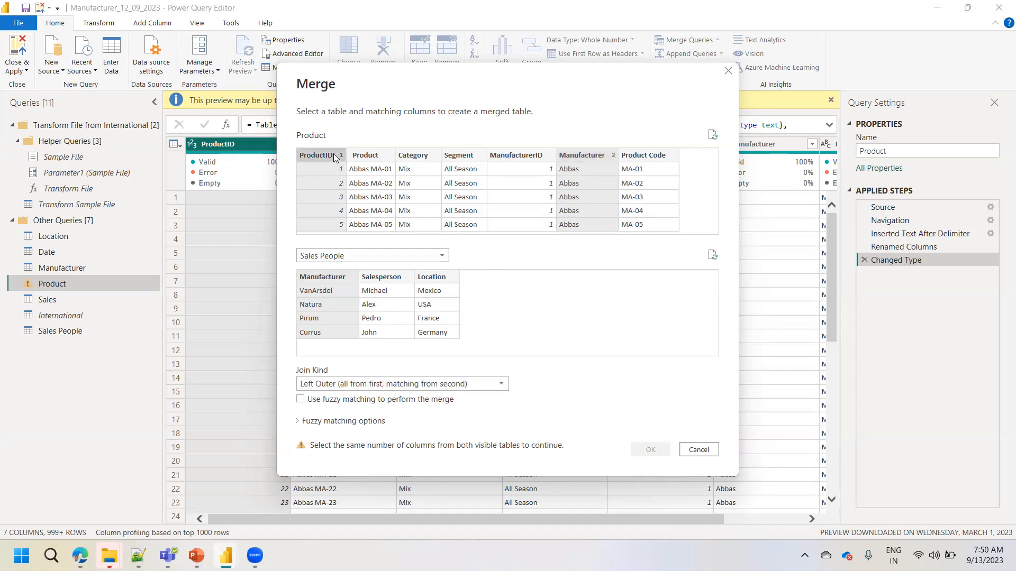
{"action": "left_click", "coordinate": [581, 155], "text": "ctrl"}
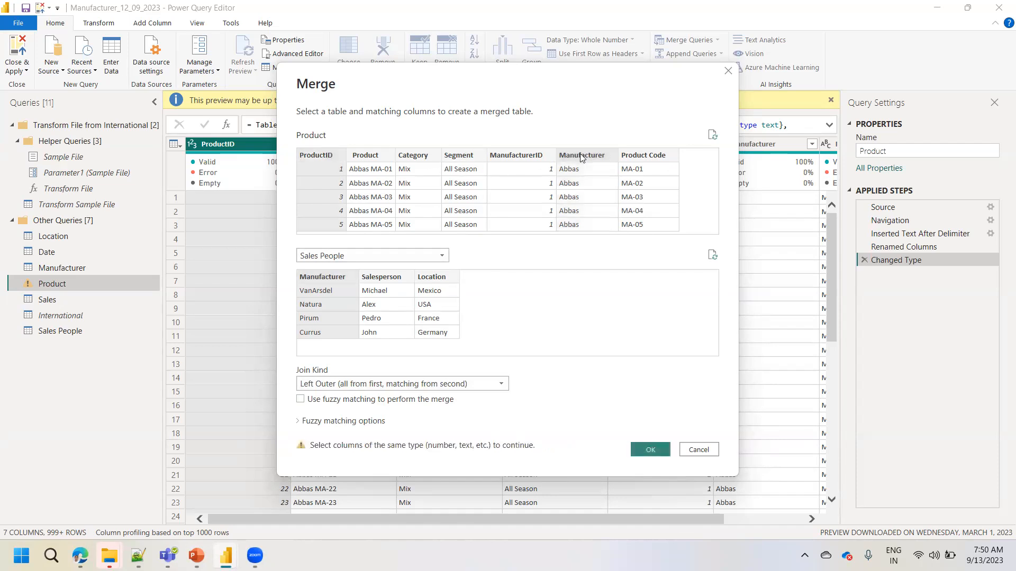
{"action": "left_click", "coordinate": [313, 154]}
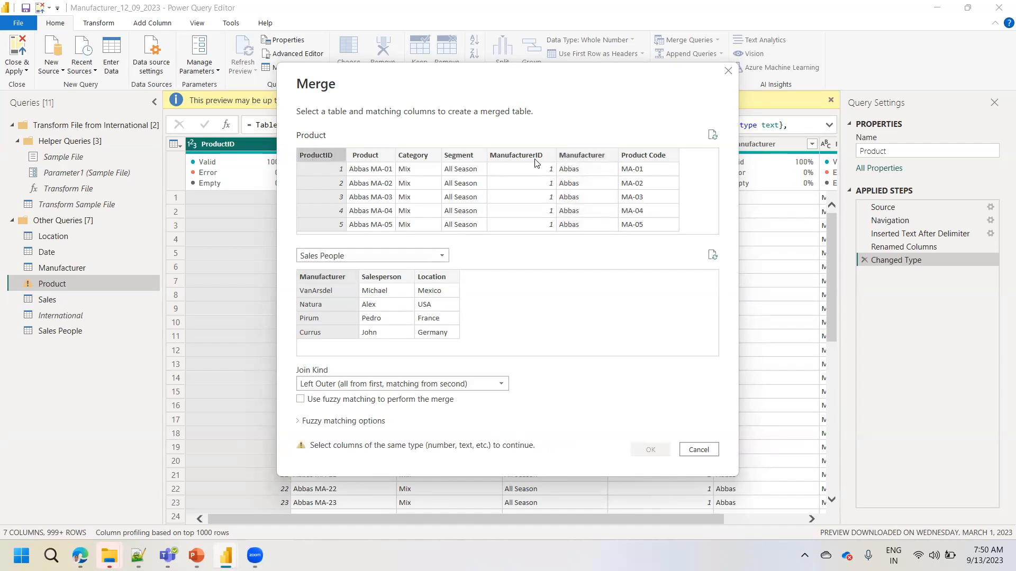
{"action": "left_click", "coordinate": [591, 159]}
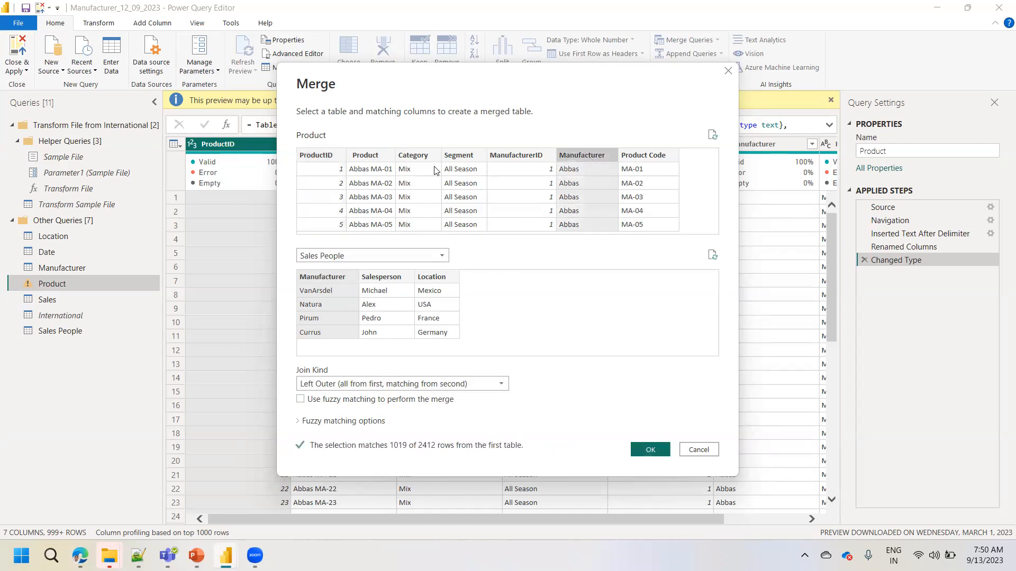
- Complete the left outer merge and preview the nested Sales People tables of a few product rows
{"action": "left_click", "coordinate": [649, 450]}
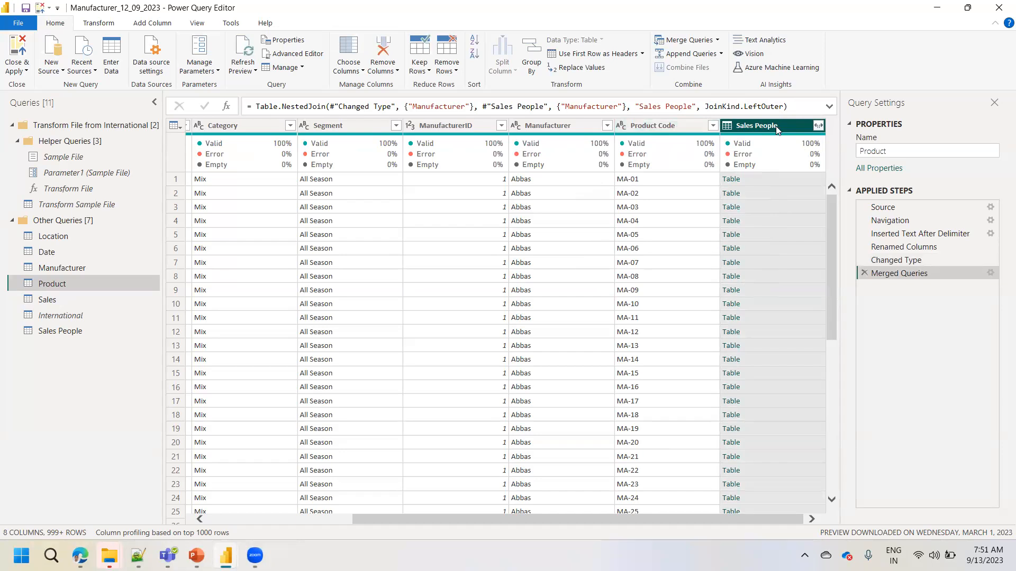
{"action": "left_click", "coordinate": [758, 179]}
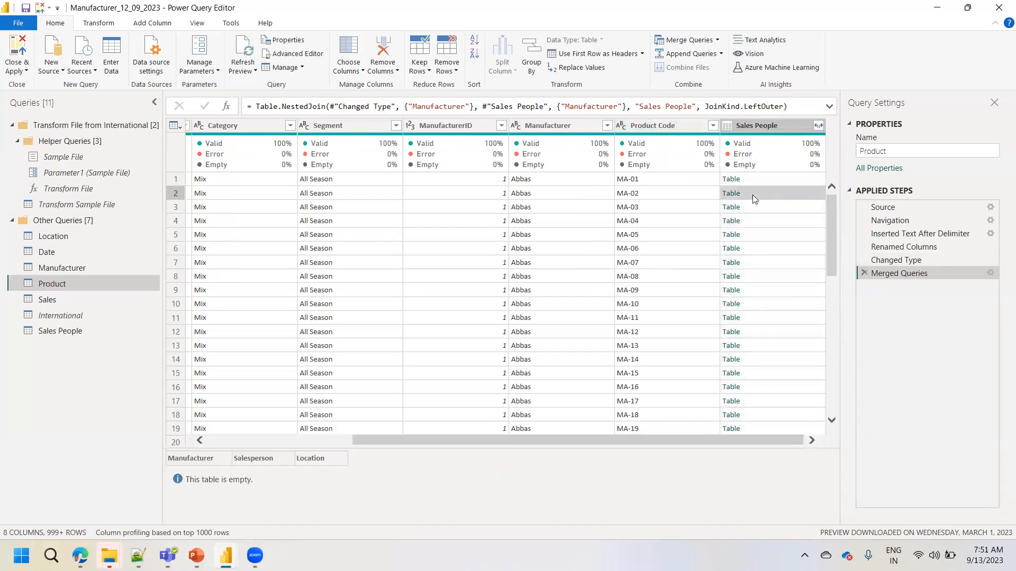
{"action": "left_click", "coordinate": [749, 218]}
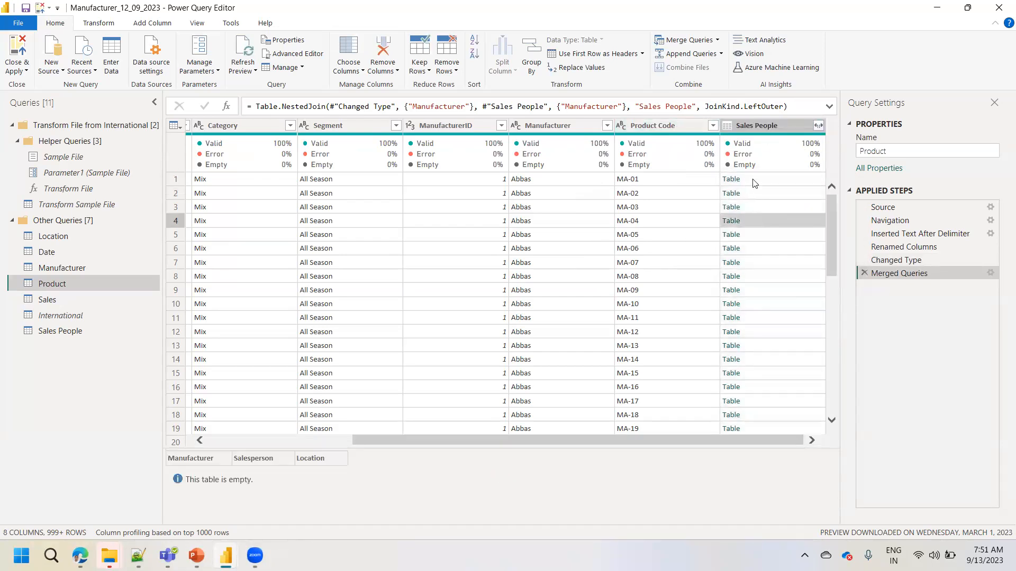
- Expand the merged Sales People column into Salesperson and Location only, without the original column name as prefix
{"action": "left_click", "coordinate": [819, 125]}
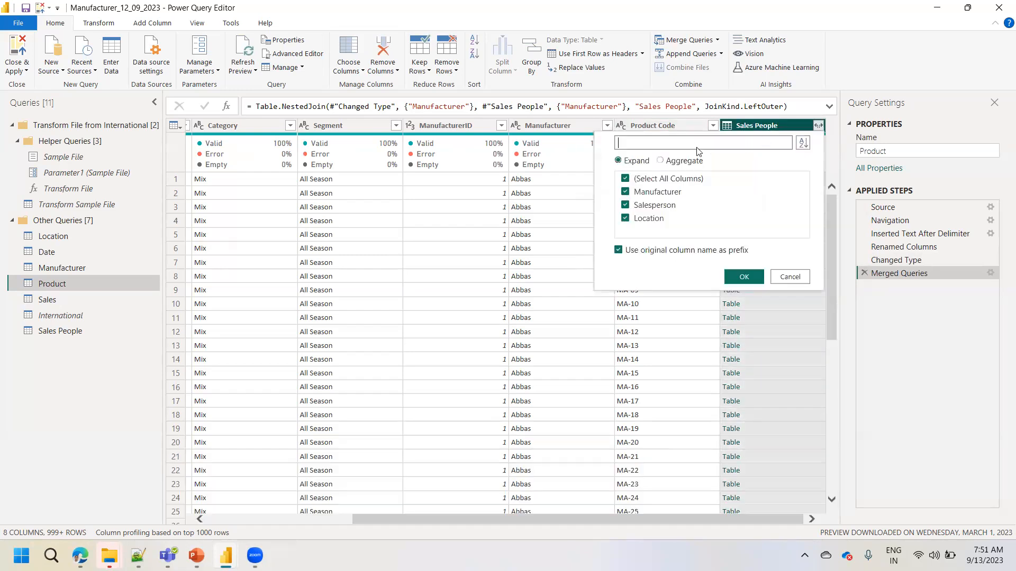
{"action": "left_click", "coordinate": [665, 180]}
{"action": "left_click", "coordinate": [646, 206]}
{"action": "left_click", "coordinate": [645, 219]}
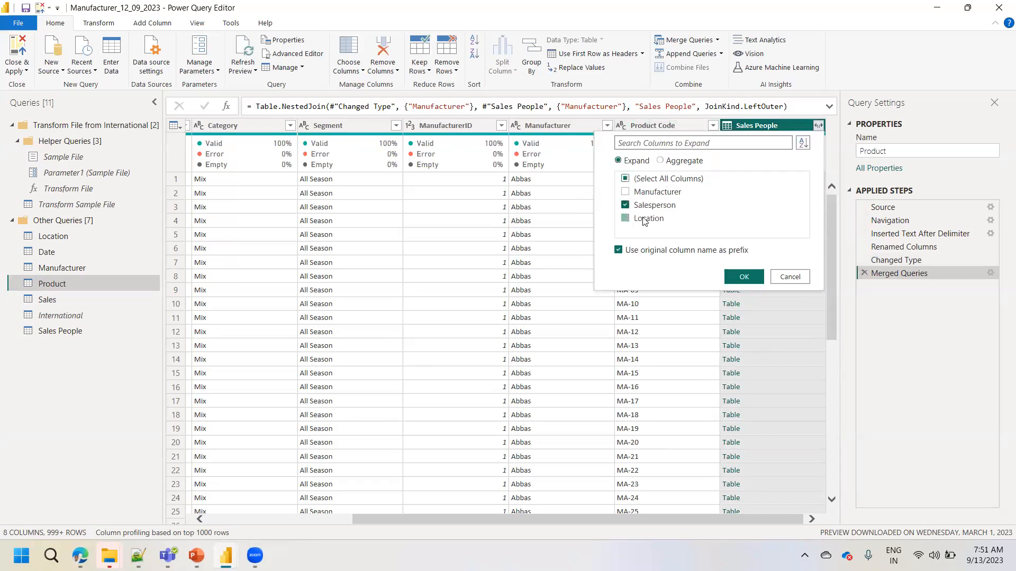
{"action": "left_click", "coordinate": [637, 253]}
{"action": "left_click", "coordinate": [749, 279]}
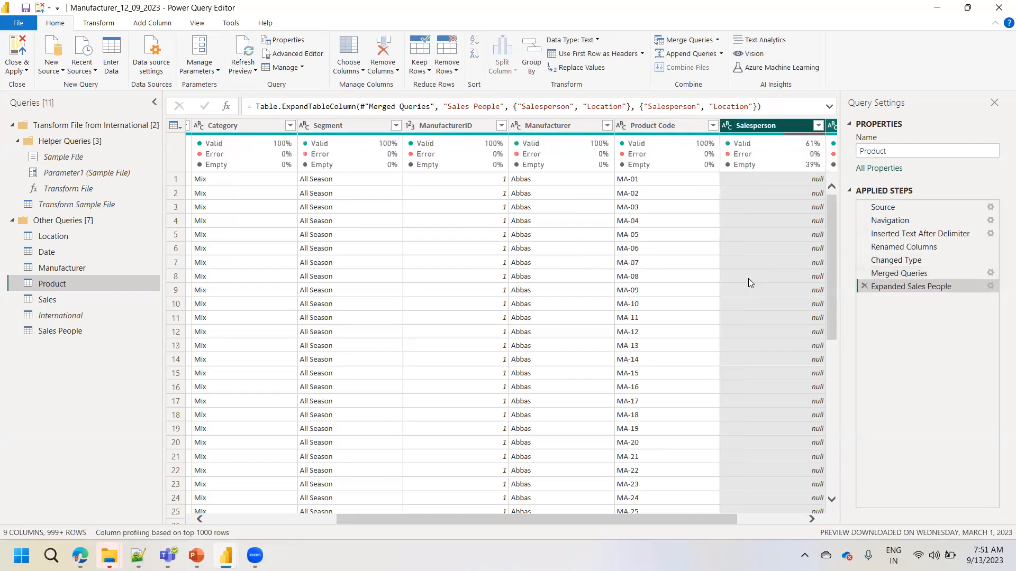
{"action": "left_click", "coordinate": [811, 519]}
{"action": "left_click", "coordinate": [811, 520]}
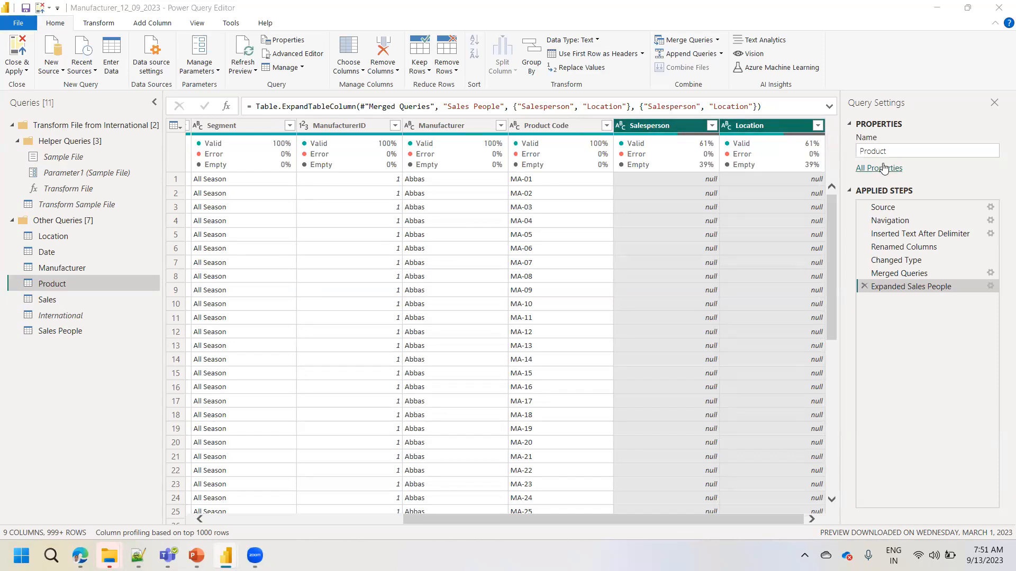
- Review the manually entered source rows of the Sales People query without changing them, and return to the Product query
{"action": "left_click", "coordinate": [80, 330]}
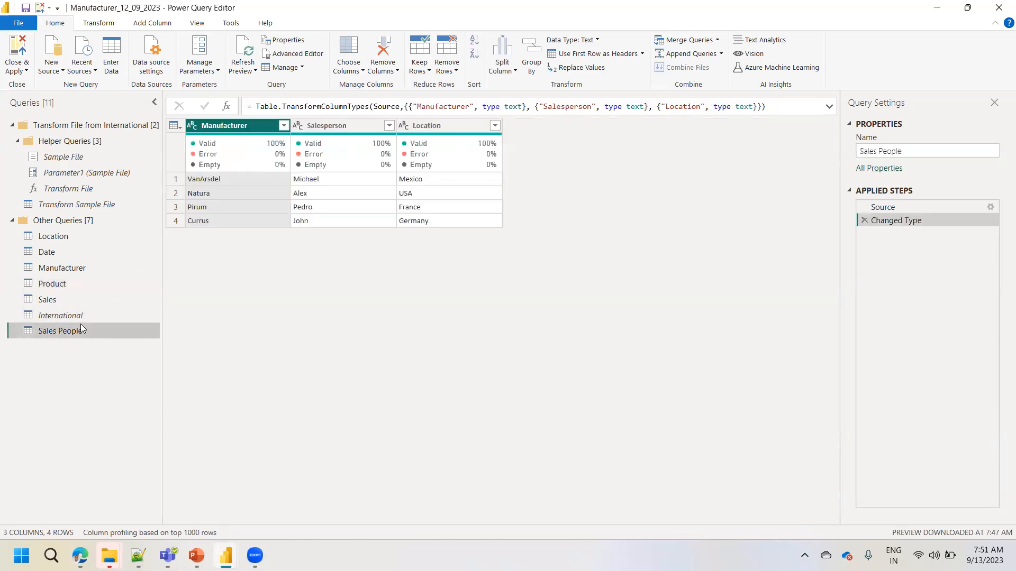
{"action": "left_click", "coordinate": [990, 207]}
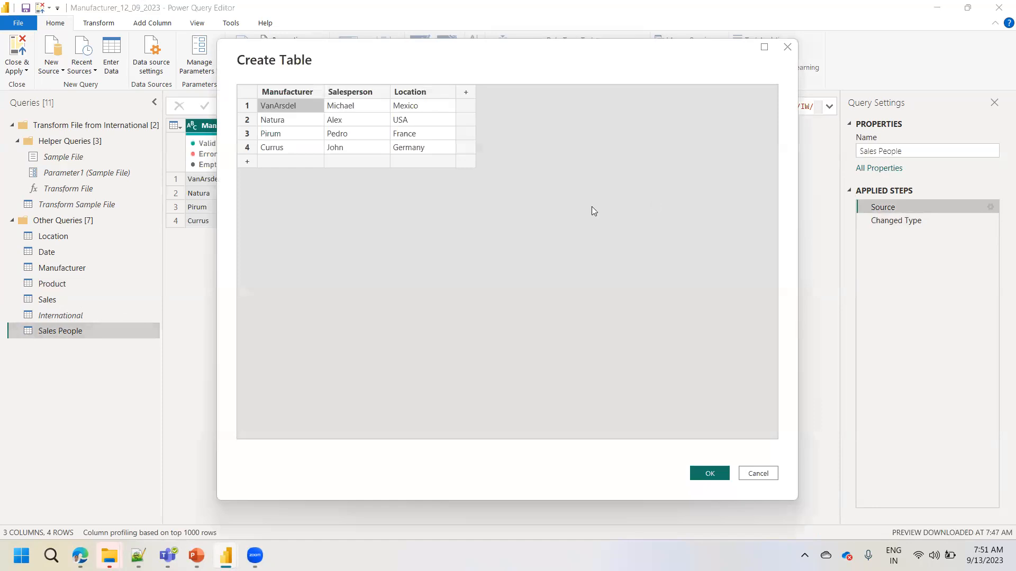
{"action": "left_click", "coordinate": [758, 473]}
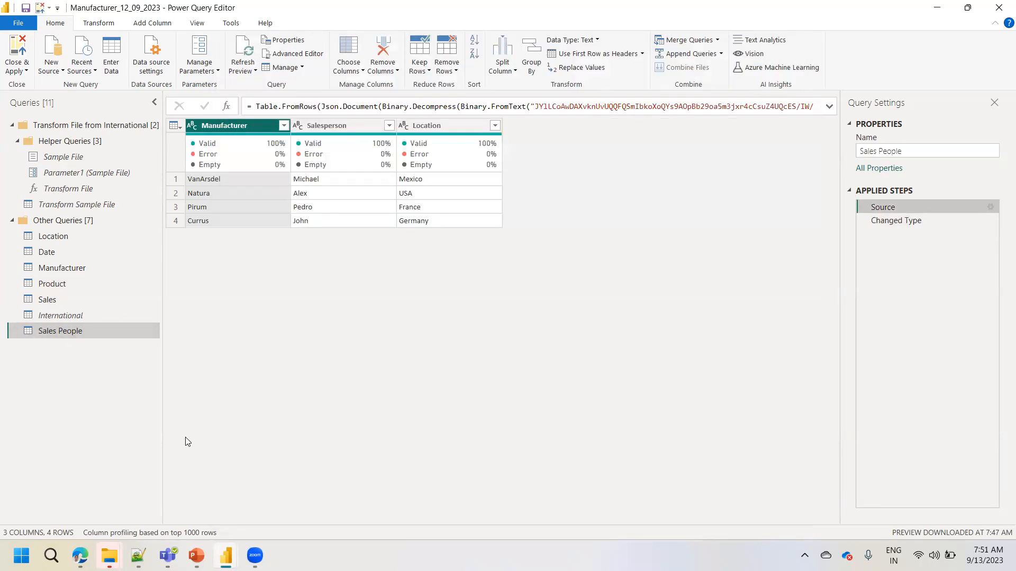
{"action": "left_click", "coordinate": [62, 289]}
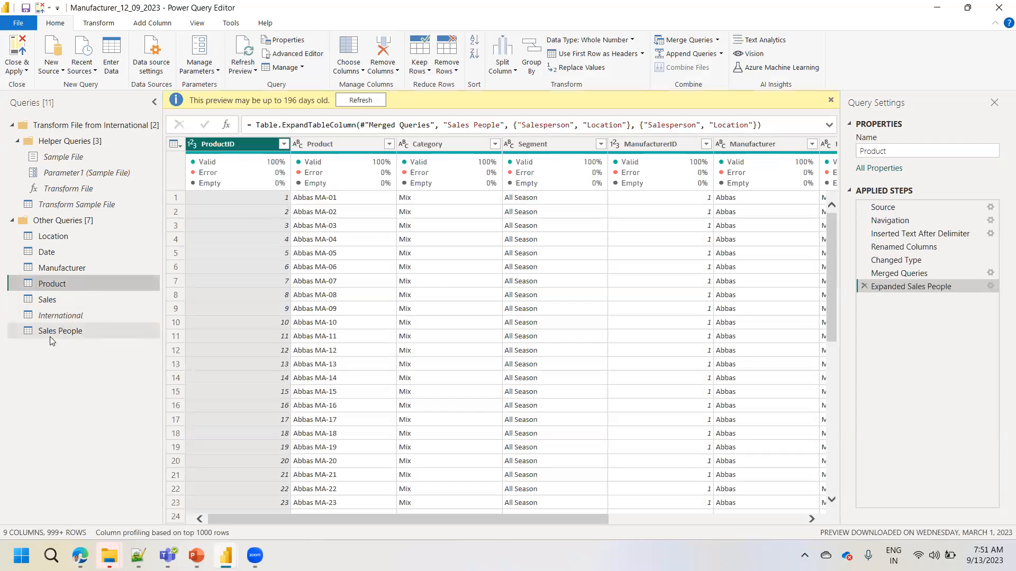
- Add a fifth row to the Sales People source table with manufacturer Abbas, the salesperson's first name and location Canada
{"action": "left_click", "coordinate": [54, 334]}
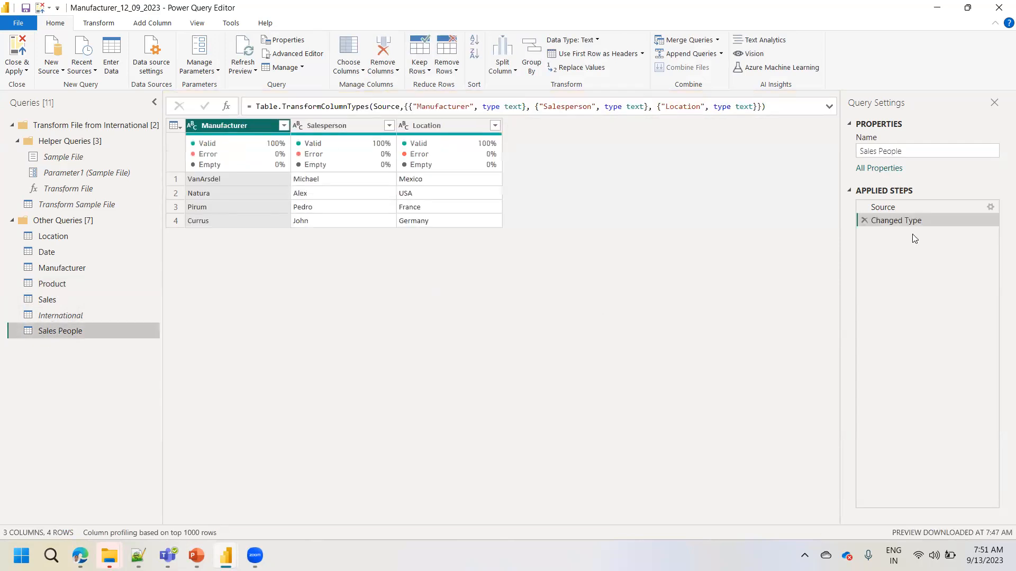
{"action": "left_click", "coordinate": [991, 207]}
{"action": "left_click", "coordinate": [280, 162]}
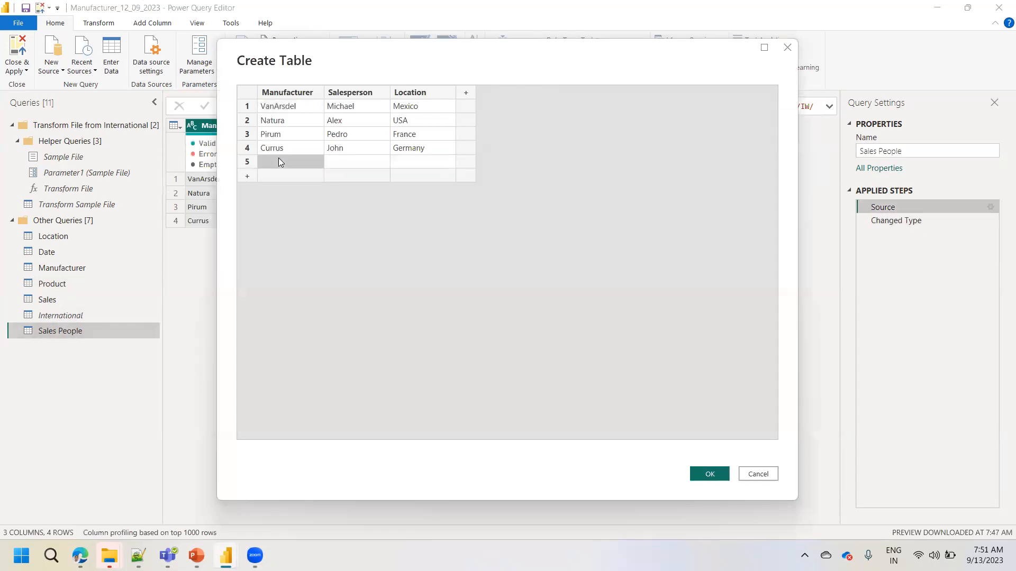
{"action": "type", "text": "Abbas"}
{"action": "key", "text": "Tab"}
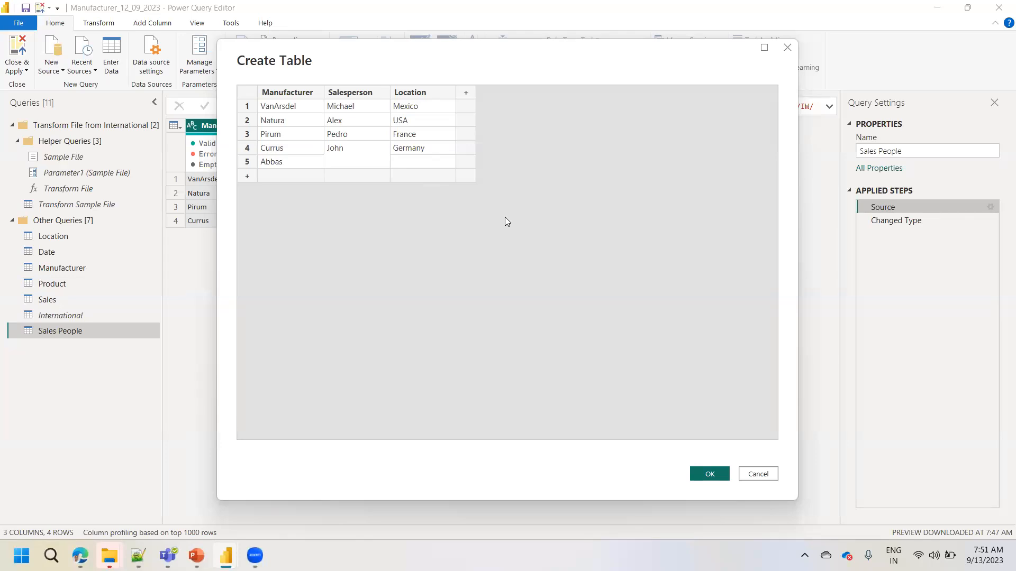
{"action": "type", "text": "Kristen"}
{"action": "key", "text": "Tab"}
{"action": "type", "text": "Canada"}
{"action": "left_click", "coordinate": [711, 469]}
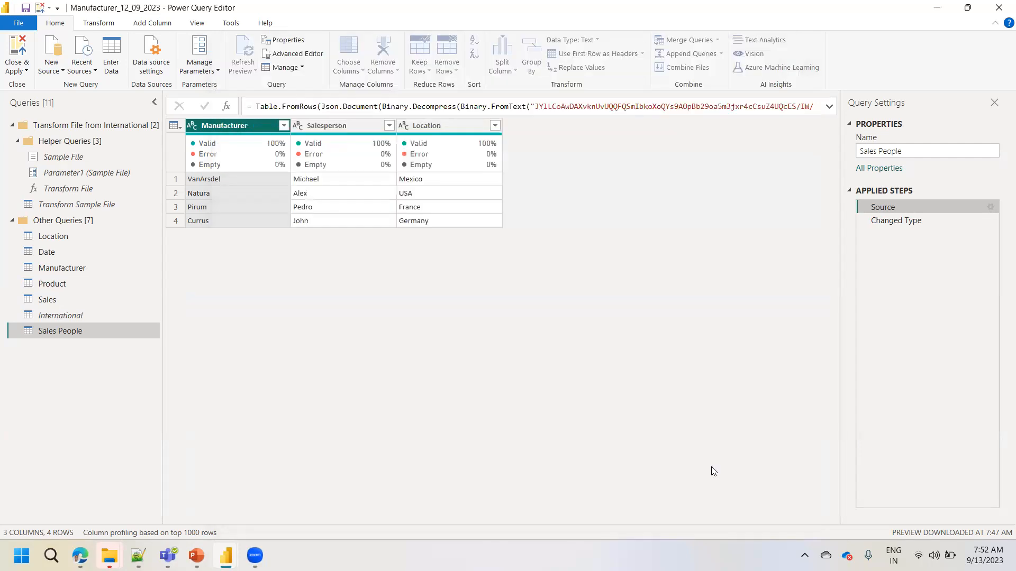
- Check the Salesperson and Location values of the Abbas rows in the Product query
{"action": "left_click", "coordinate": [55, 305]}
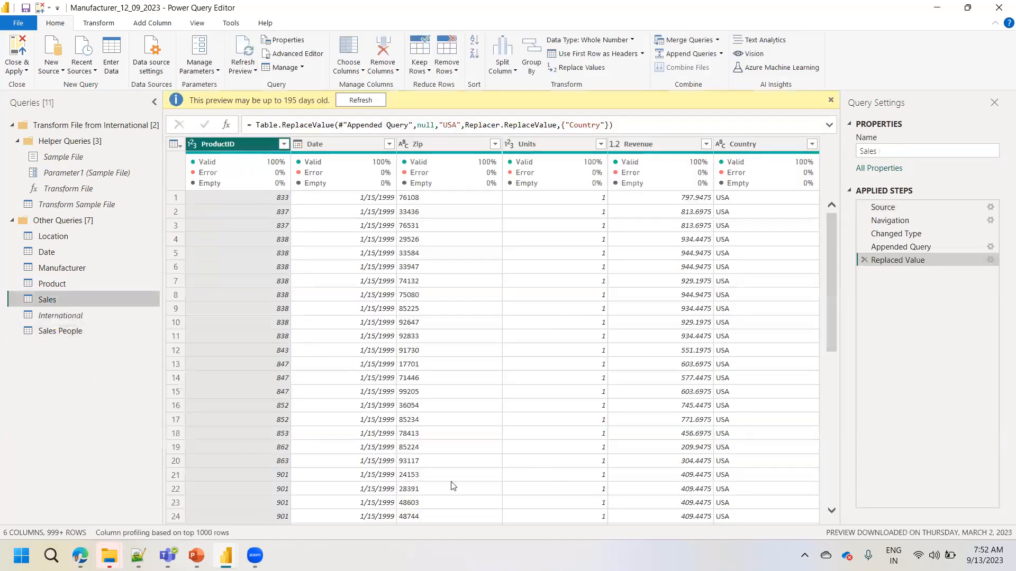
{"action": "left_click", "coordinate": [82, 277]}
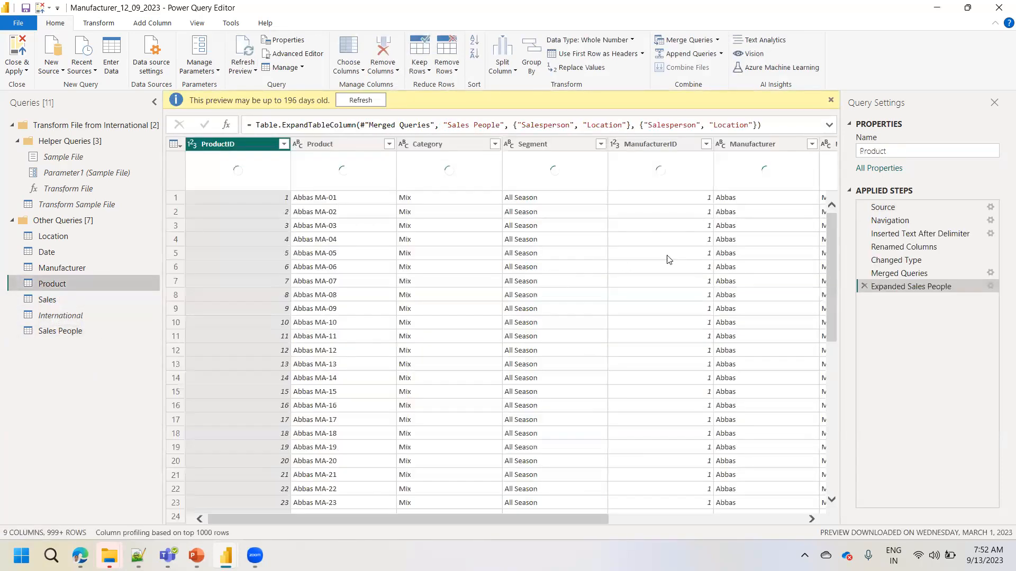
{"action": "left_click_drag", "start_coordinate": [588, 519], "coordinate": [831, 501]}
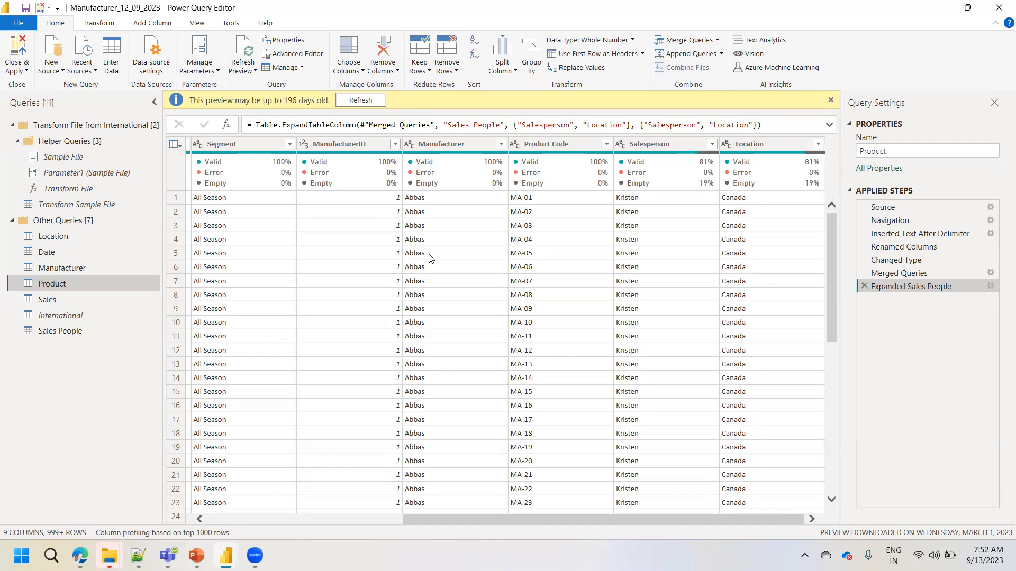
- Disable loading of the Sales People query into the model and close the query editor with the changes applied
{"action": "left_click", "coordinate": [25, 70]}
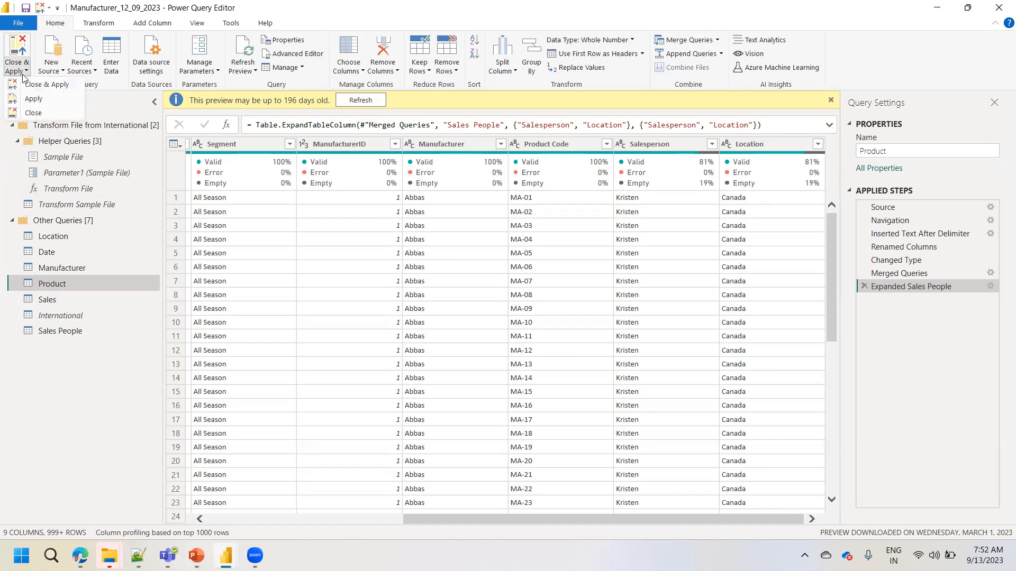
{"action": "left_click", "coordinate": [67, 333]}
{"action": "right_click", "coordinate": [67, 334]}
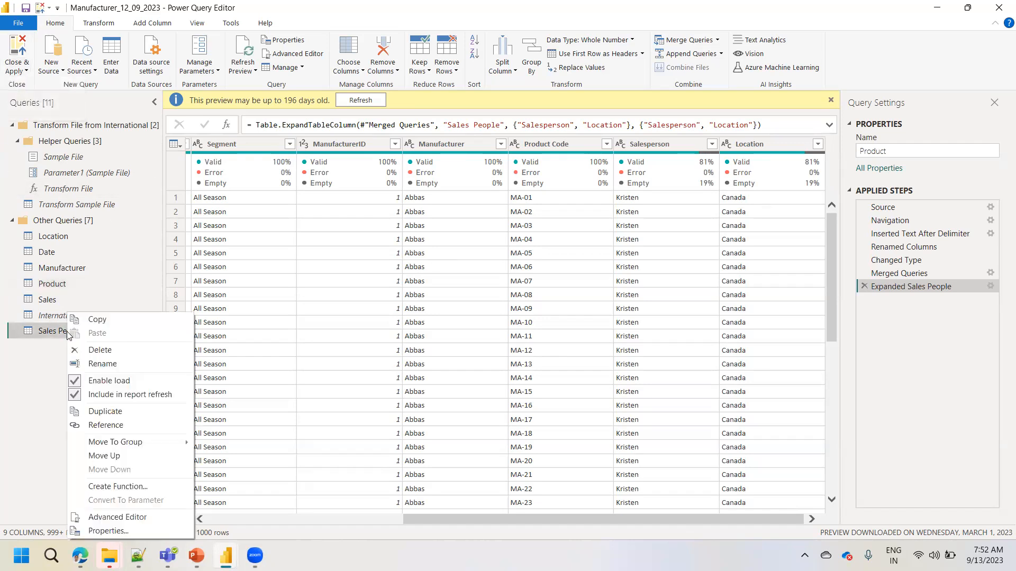
{"action": "left_click", "coordinate": [106, 381]}
{"action": "left_click", "coordinate": [560, 303]}
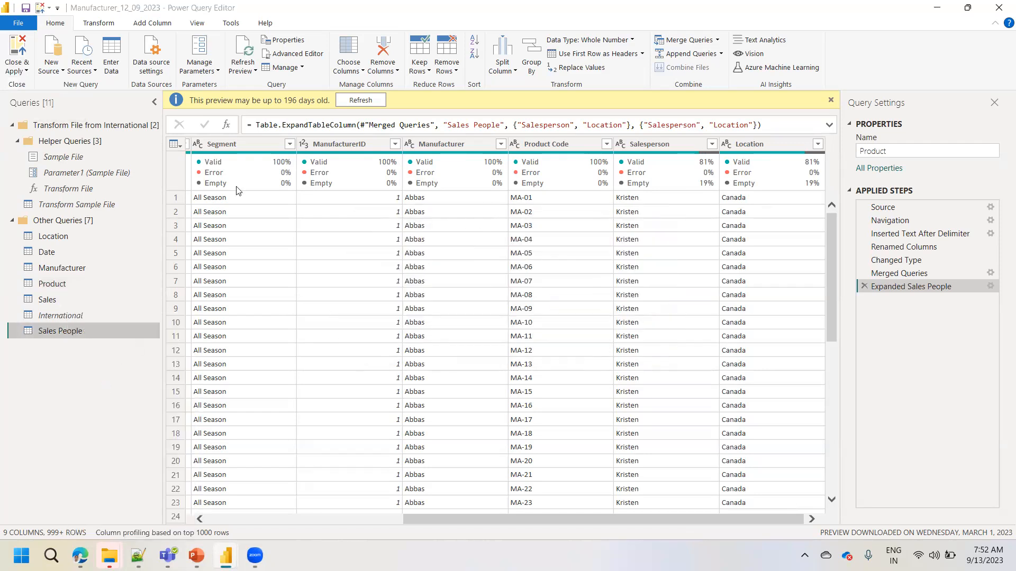
{"action": "left_click", "coordinate": [25, 72]}
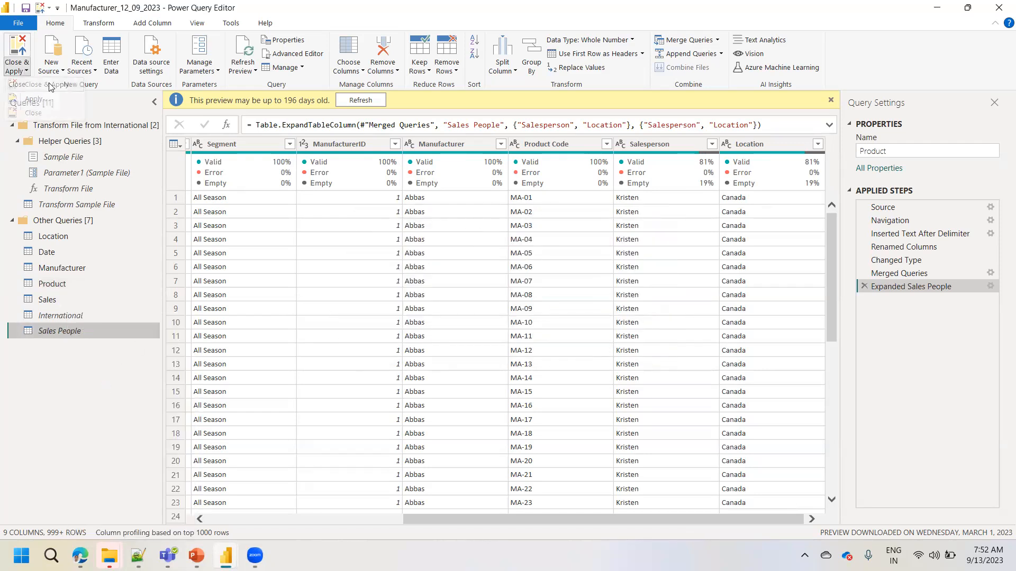
{"action": "left_click", "coordinate": [48, 87]}
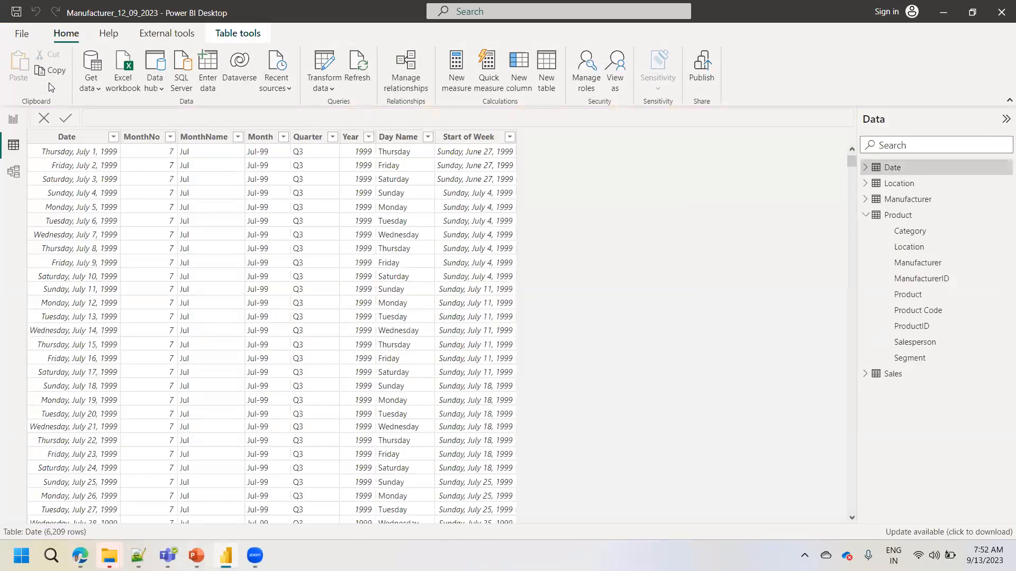
- Check the distinct Salesperson and Location values in the loaded Product table without applying any filter
{"action": "left_click", "coordinate": [888, 222]}
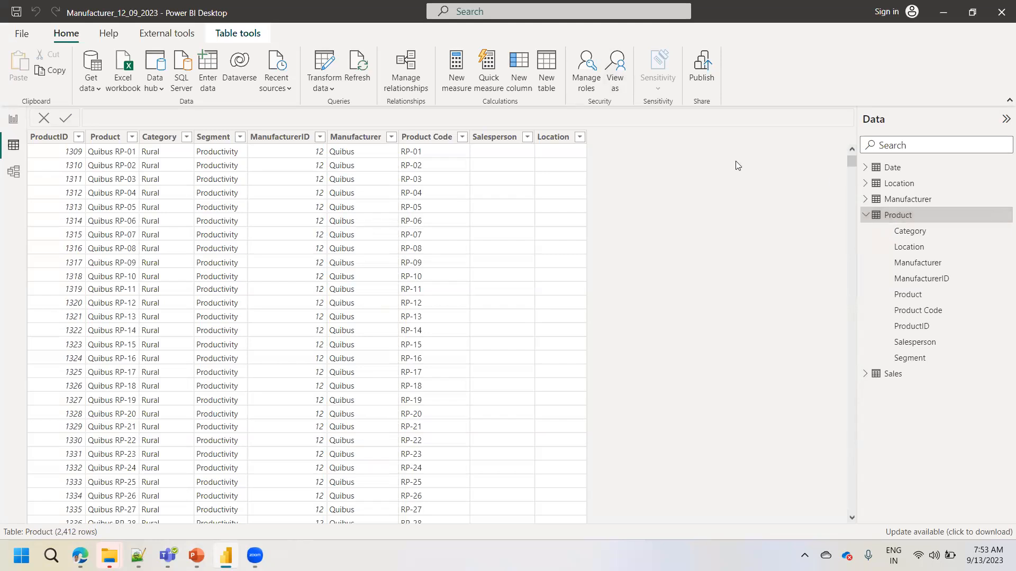
{"action": "left_click", "coordinate": [512, 137]}
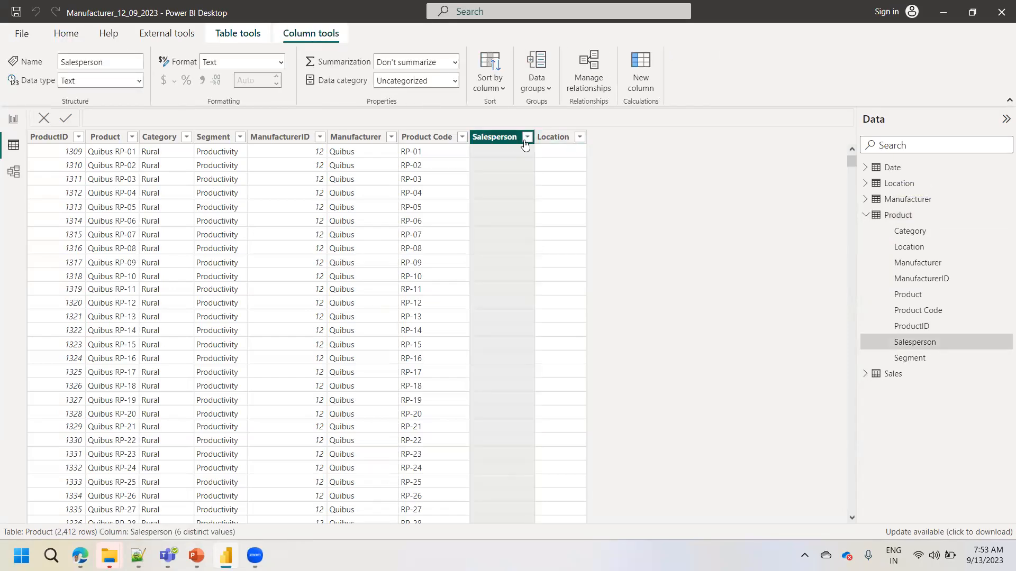
{"action": "left_click", "coordinate": [526, 138]}
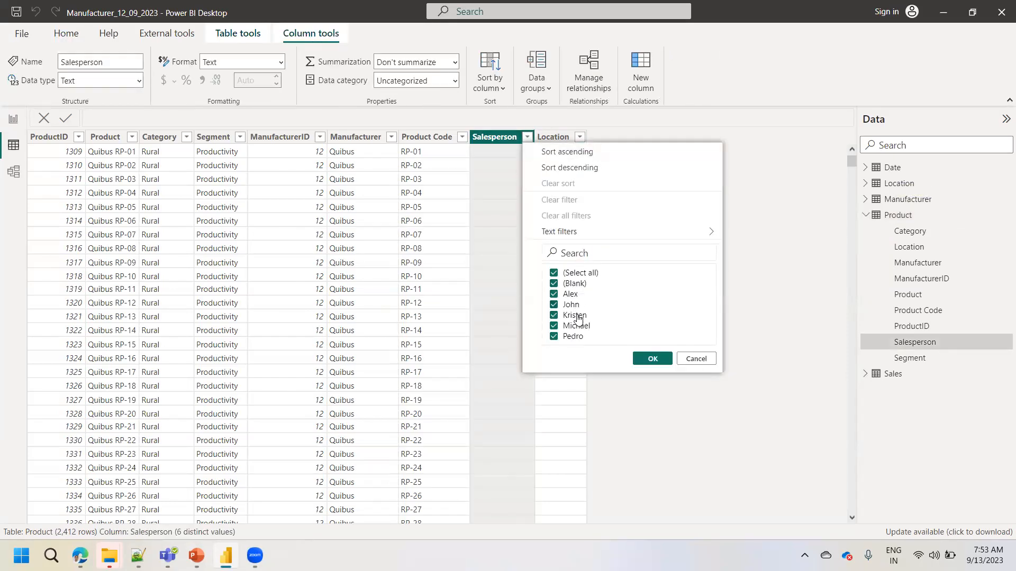
{"action": "left_click", "coordinate": [753, 175]}
{"action": "left_click", "coordinate": [580, 138]}
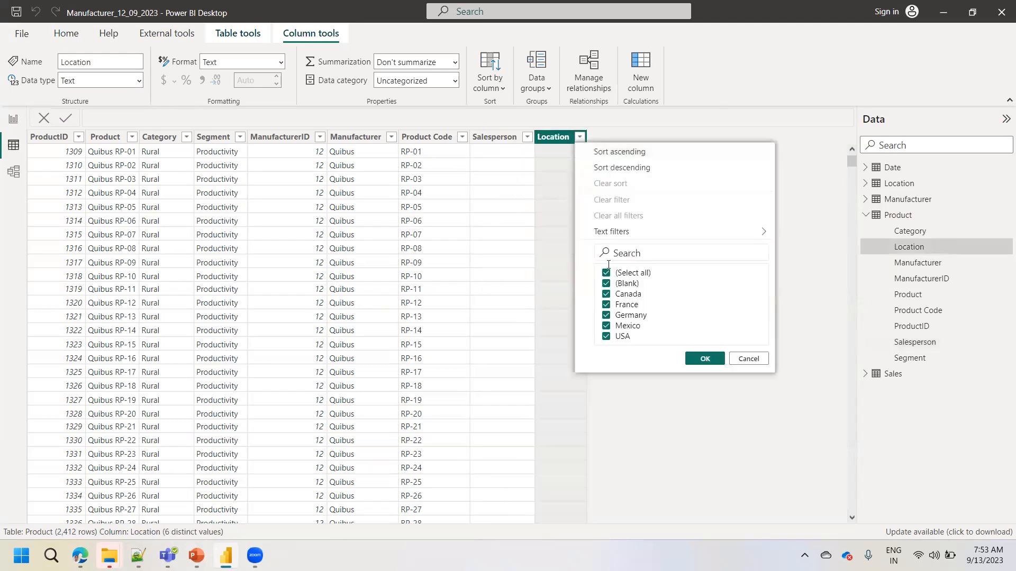
{"action": "left_click", "coordinate": [497, 139]}
{"action": "left_click", "coordinate": [553, 137]}
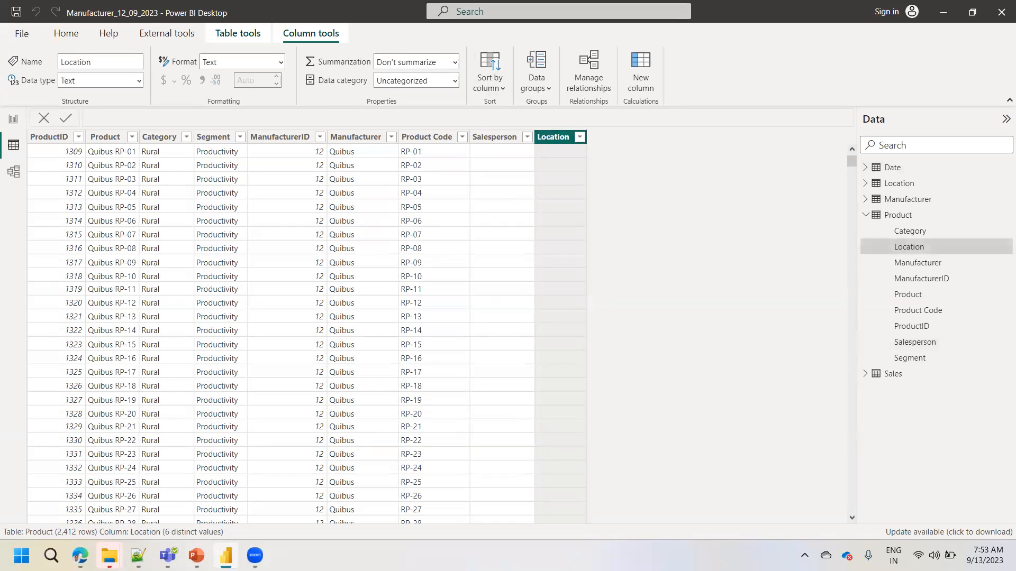
- Switch to the Power BI Training Material presentation in PowerPoint and go through the slides to Query Dependency
{"action": "mouse_move", "coordinate": [197, 555]}
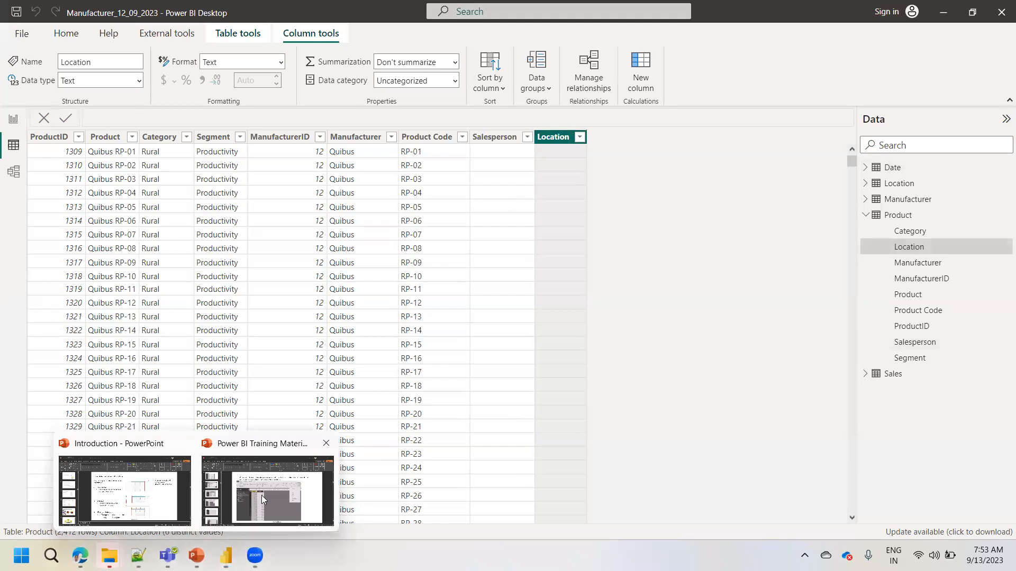
{"action": "left_click", "coordinate": [262, 495]}
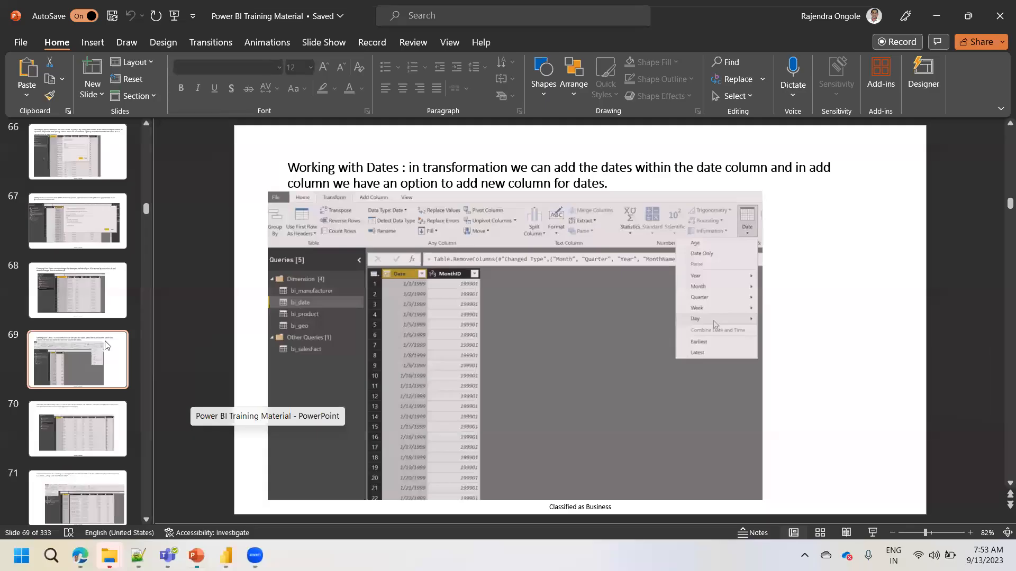
{"action": "key", "text": "Down"}
{"action": "key", "text": "Down"}
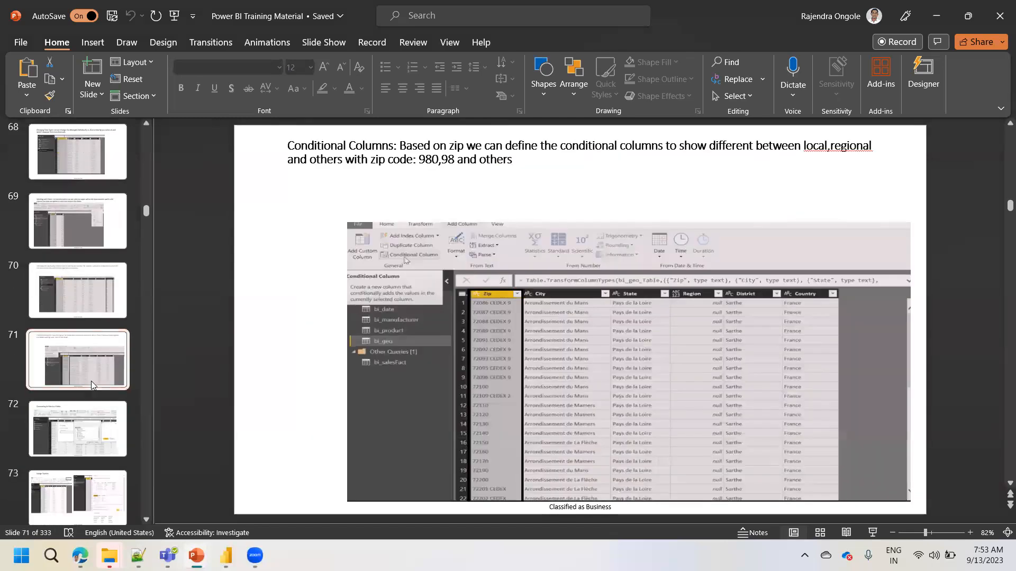
{"action": "key", "text": "Down"}
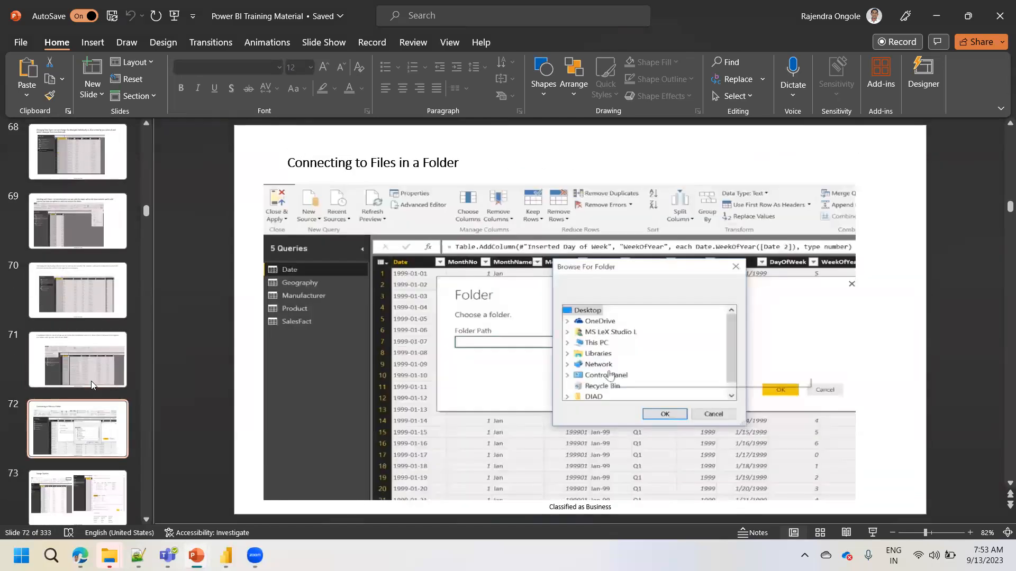
{"action": "key", "text": "Down"}
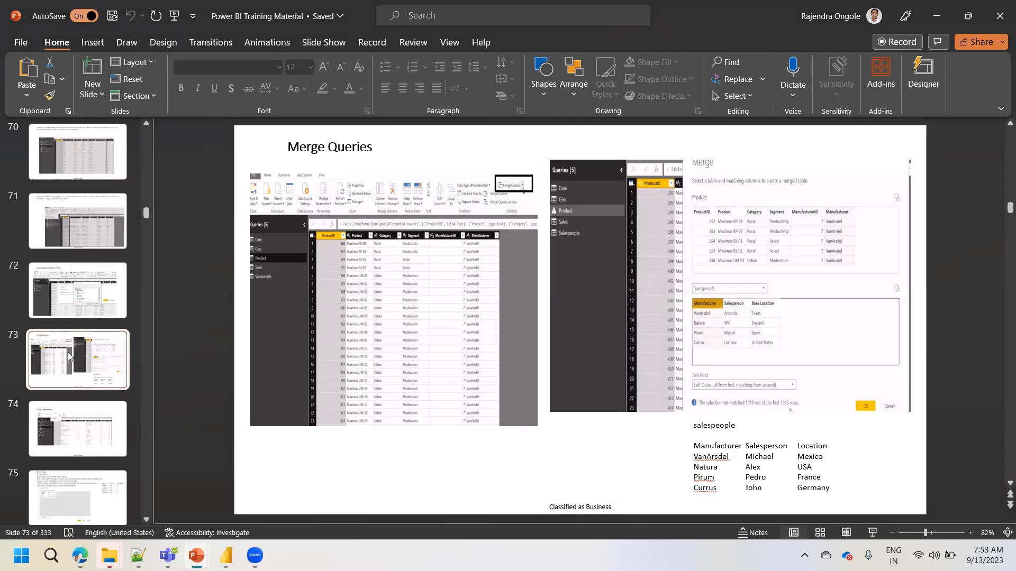
{"action": "key", "text": "Down"}
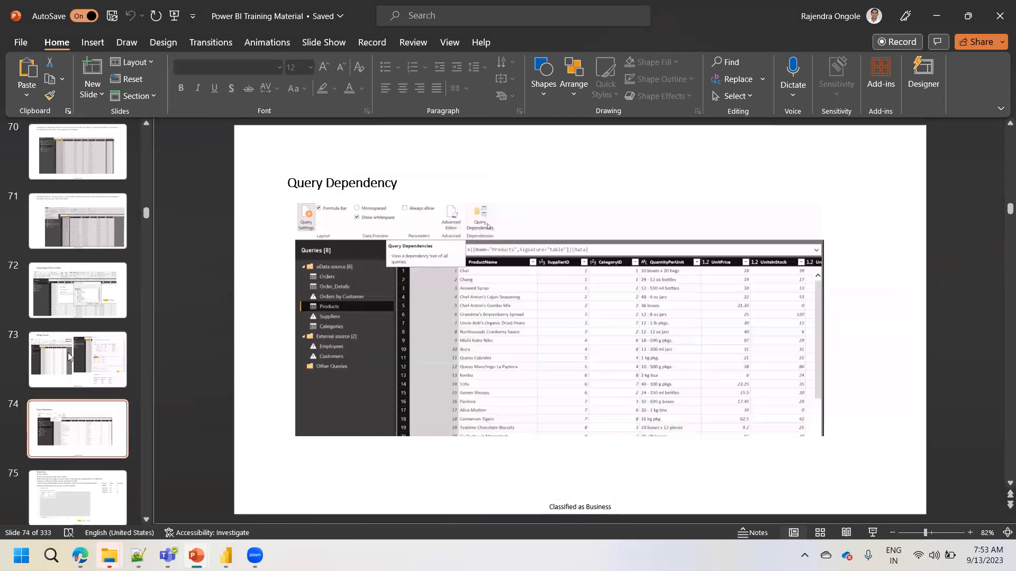
- Return to Power BI Desktop, open the Power Query Editor and show the Query Dependencies diagram
{"action": "mouse_move", "coordinate": [226, 556]}
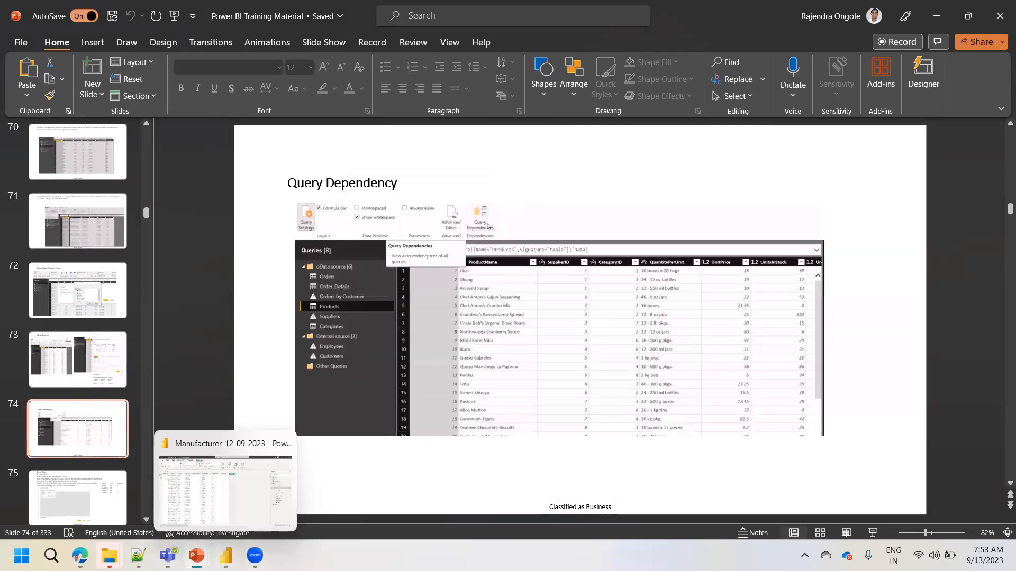
{"action": "left_click", "coordinate": [258, 452]}
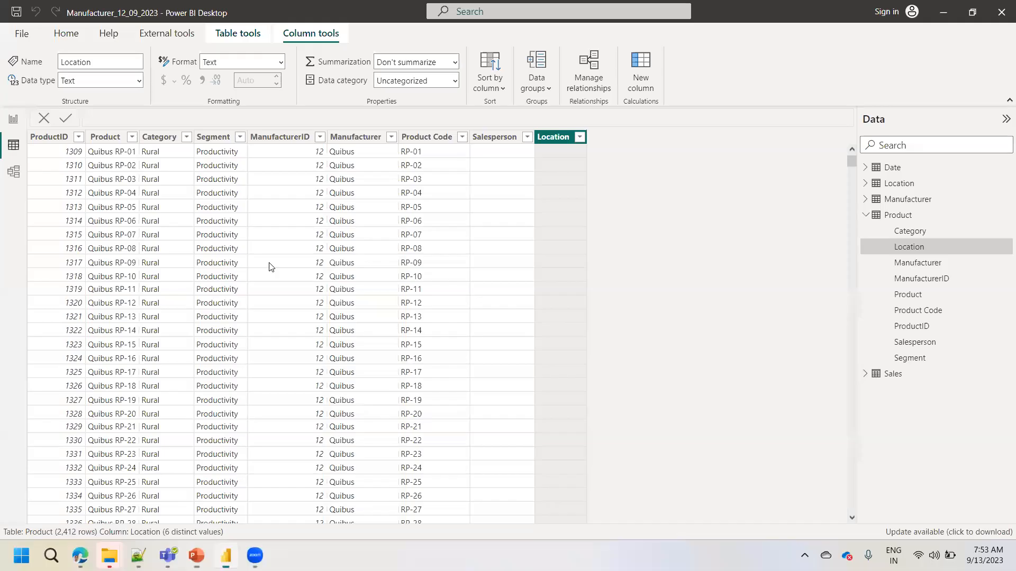
{"action": "left_click", "coordinate": [13, 119]}
{"action": "left_click", "coordinate": [357, 85]}
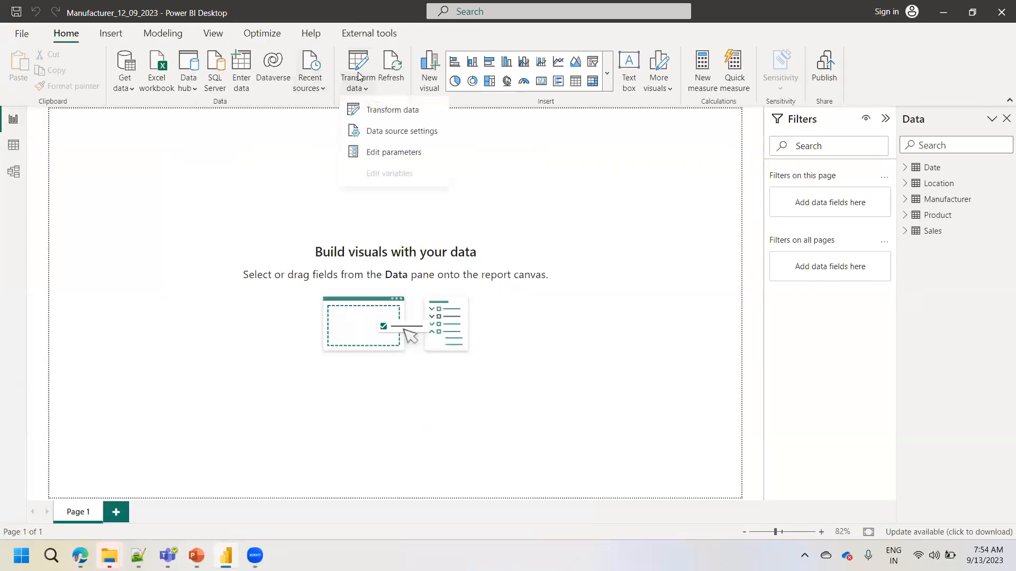
{"action": "left_click", "coordinate": [357, 69]}
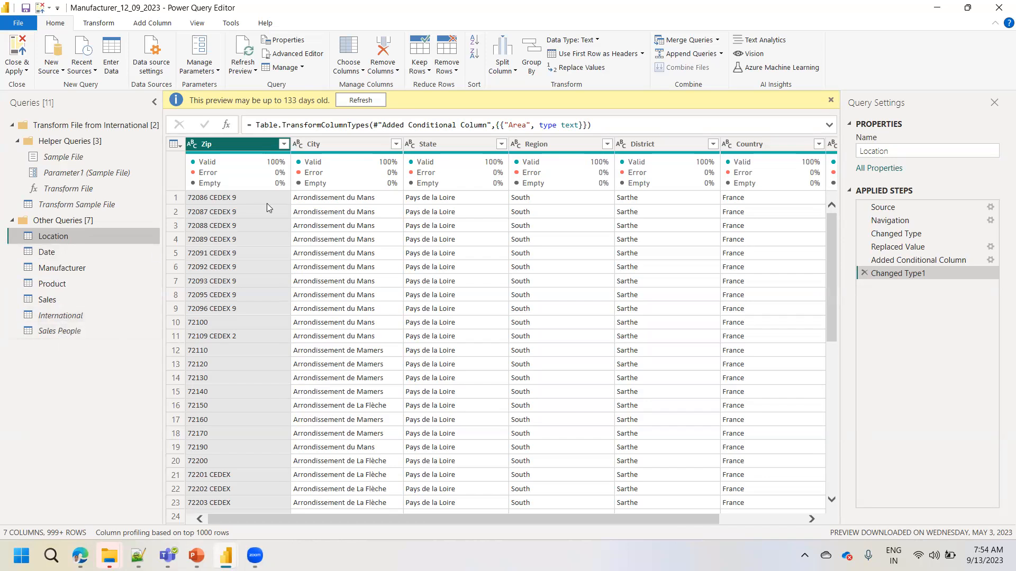
{"action": "left_click", "coordinate": [428, 58]}
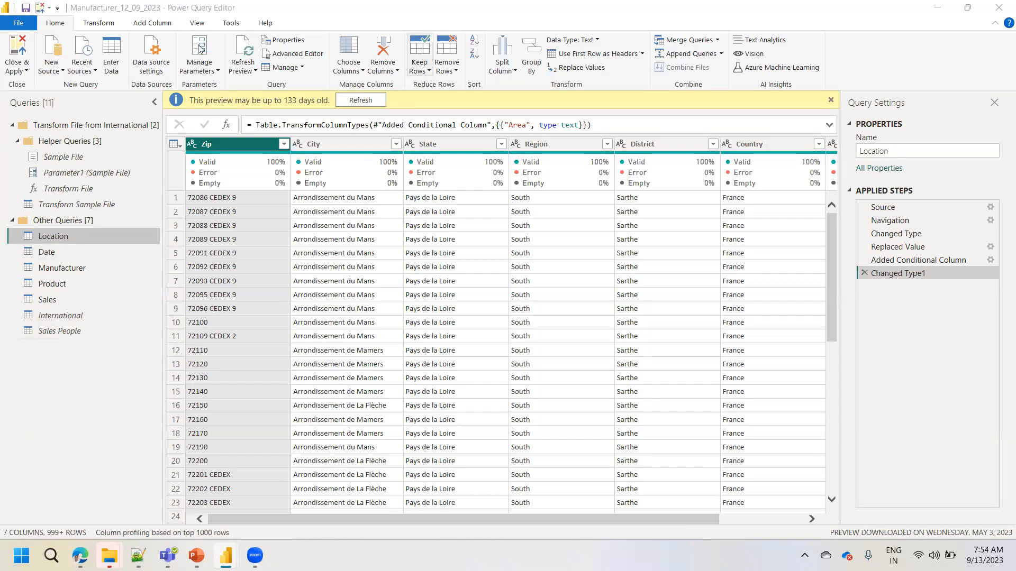
{"action": "left_click", "coordinate": [197, 27]}
{"action": "left_click", "coordinate": [197, 28]}
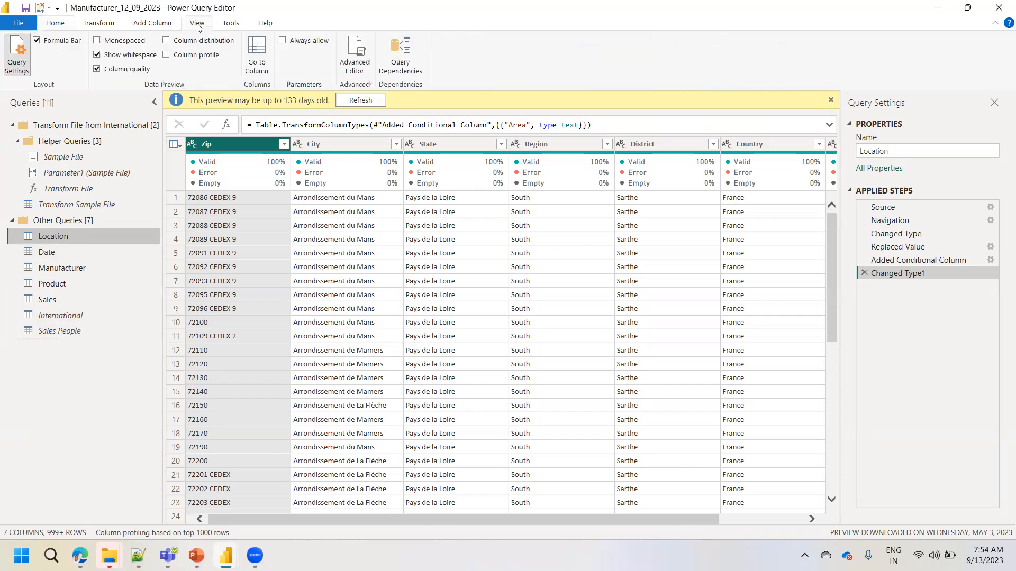
{"action": "left_click", "coordinate": [414, 72]}
{"action": "left_click", "coordinate": [413, 72]}
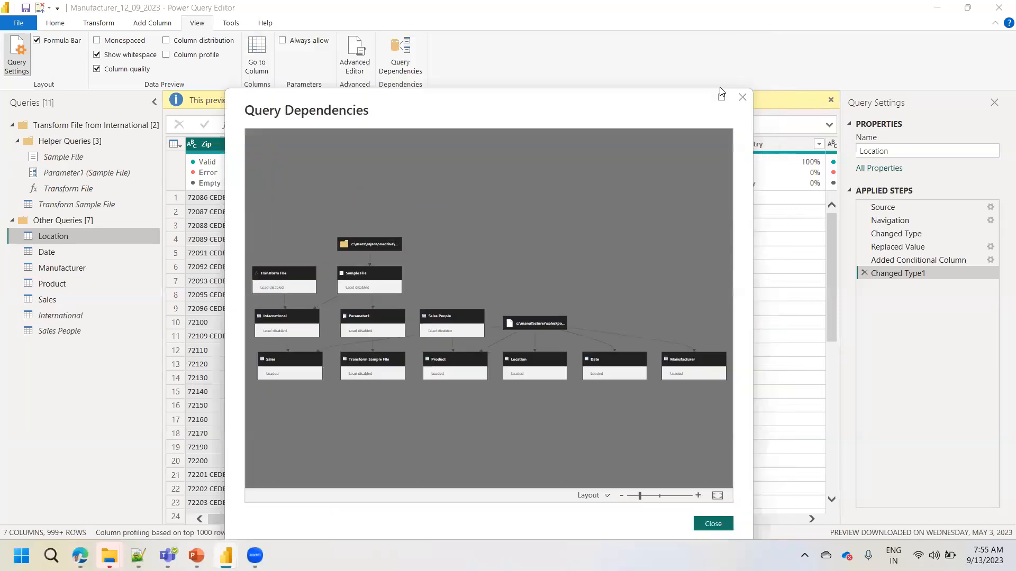
- Enlarge the Query Dependencies diagram to fill the screen and arrange it in Left to Right Layout
{"action": "left_click", "coordinate": [724, 96]}
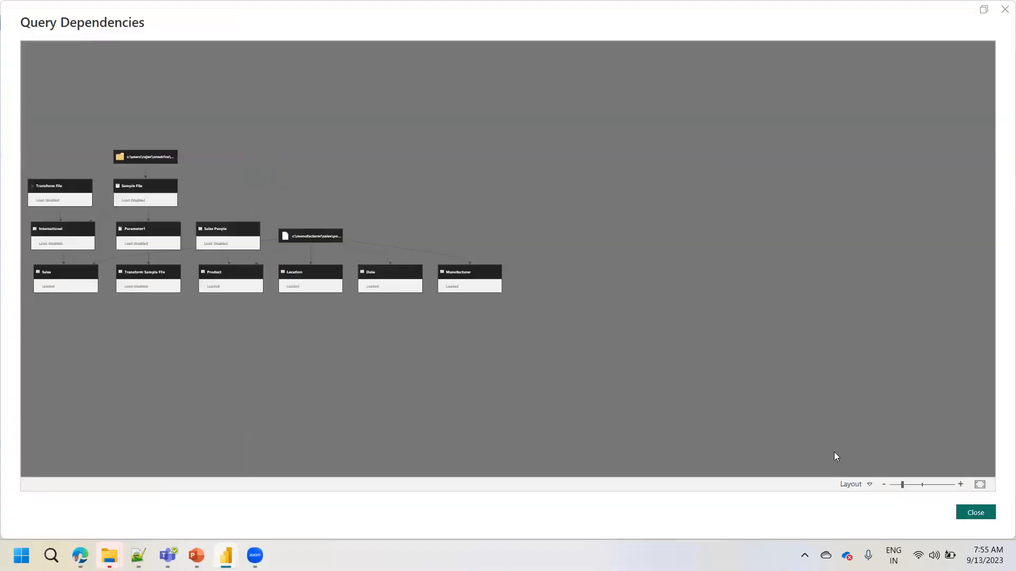
{"action": "left_click", "coordinate": [981, 485]}
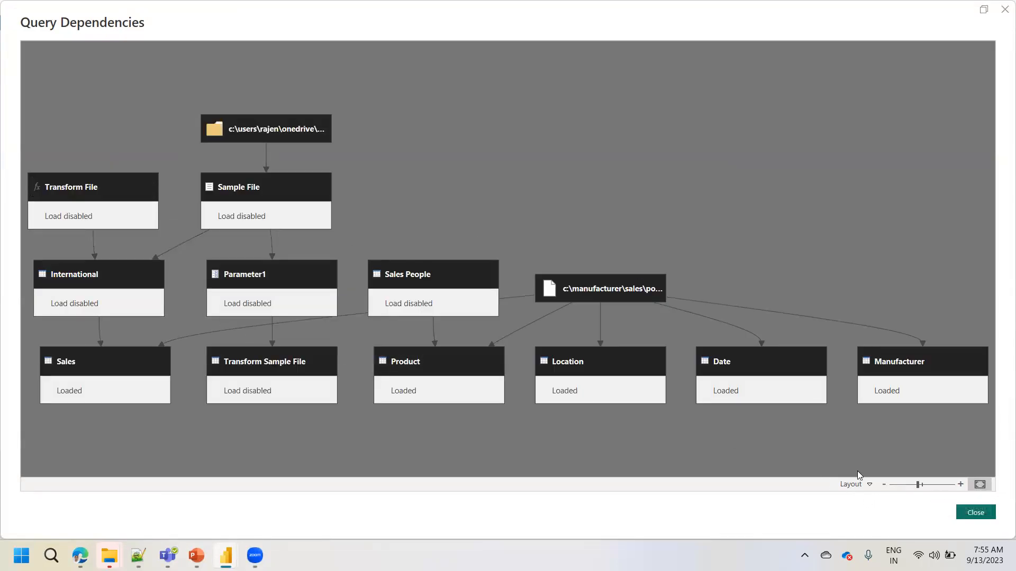
{"action": "left_click", "coordinate": [867, 486]}
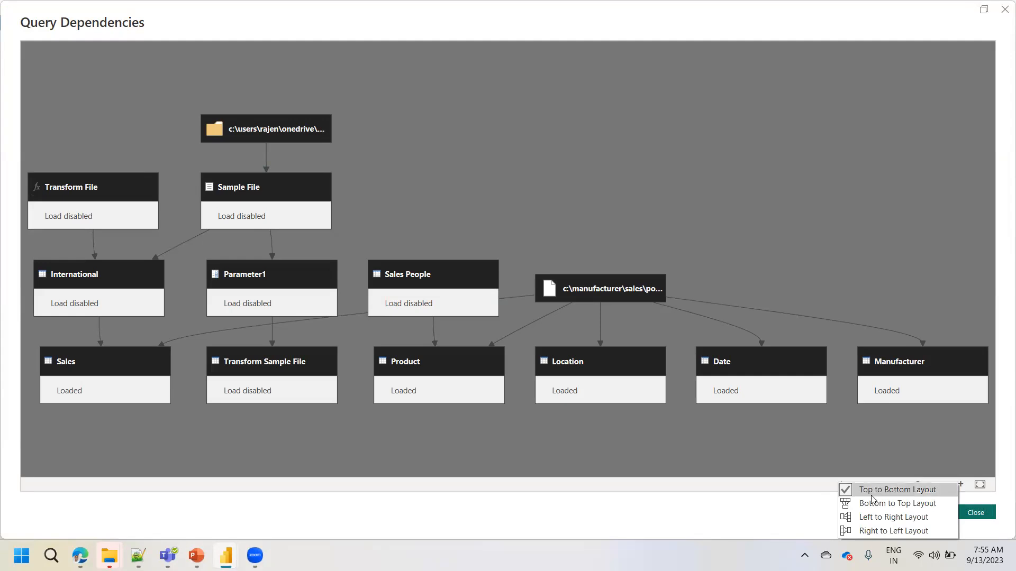
{"action": "left_click", "coordinate": [877, 518]}
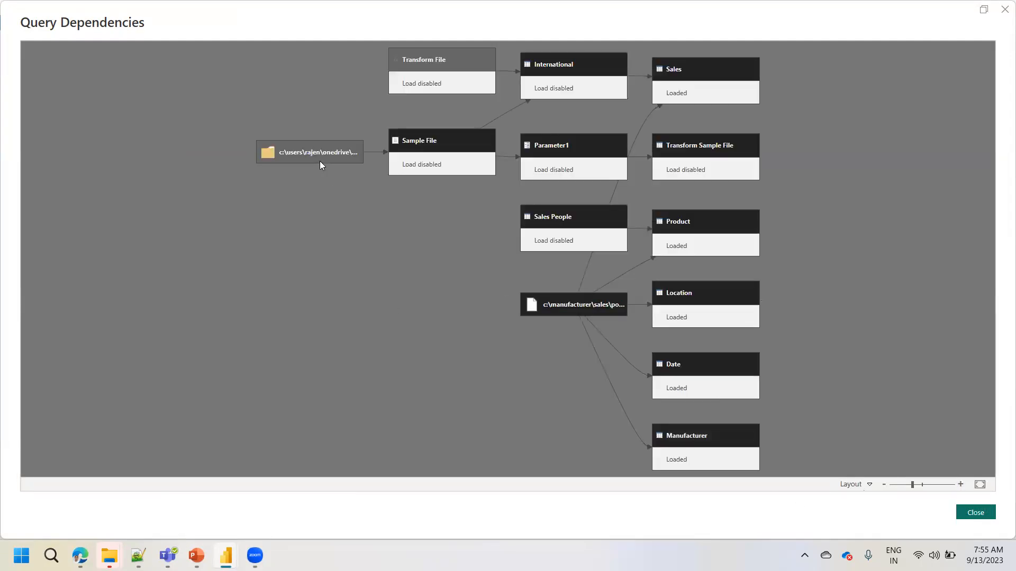
- Trace the dependencies of the manufacturer sales file, the OneDrive folder source, Parameter1 and the Sales query
{"action": "left_click", "coordinate": [542, 313]}
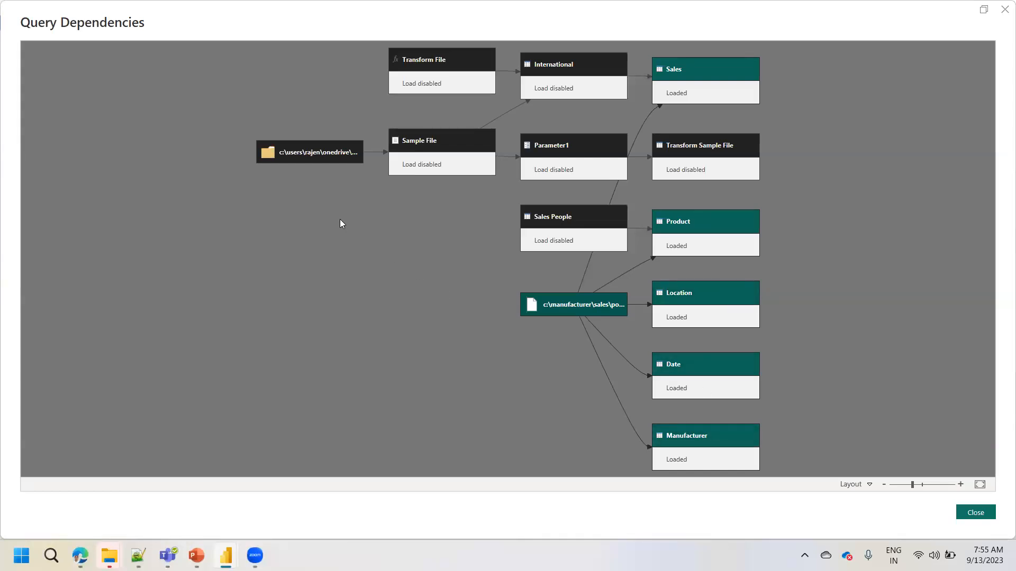
{"action": "left_click", "coordinate": [316, 153]}
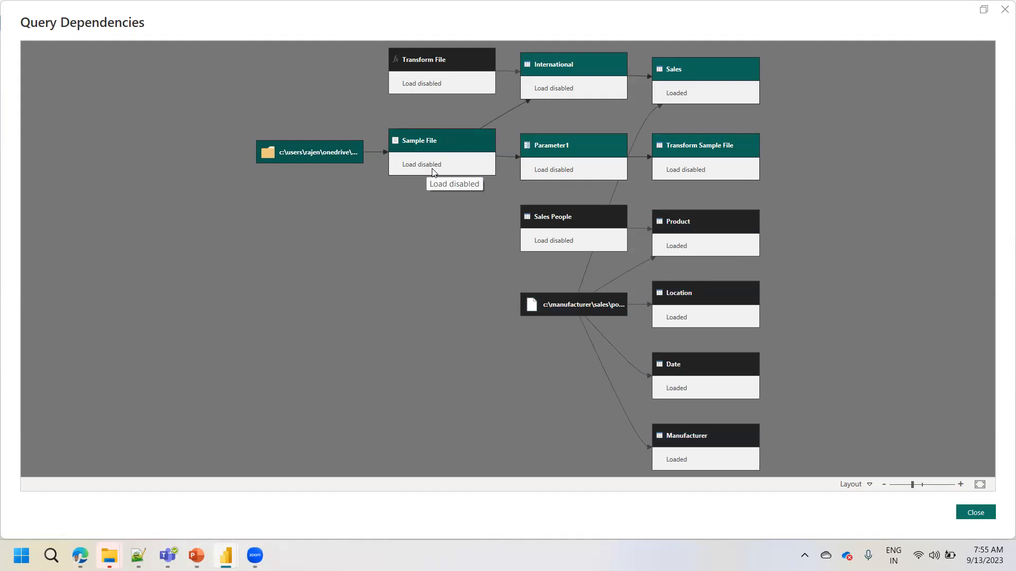
{"action": "left_click", "coordinate": [547, 147]}
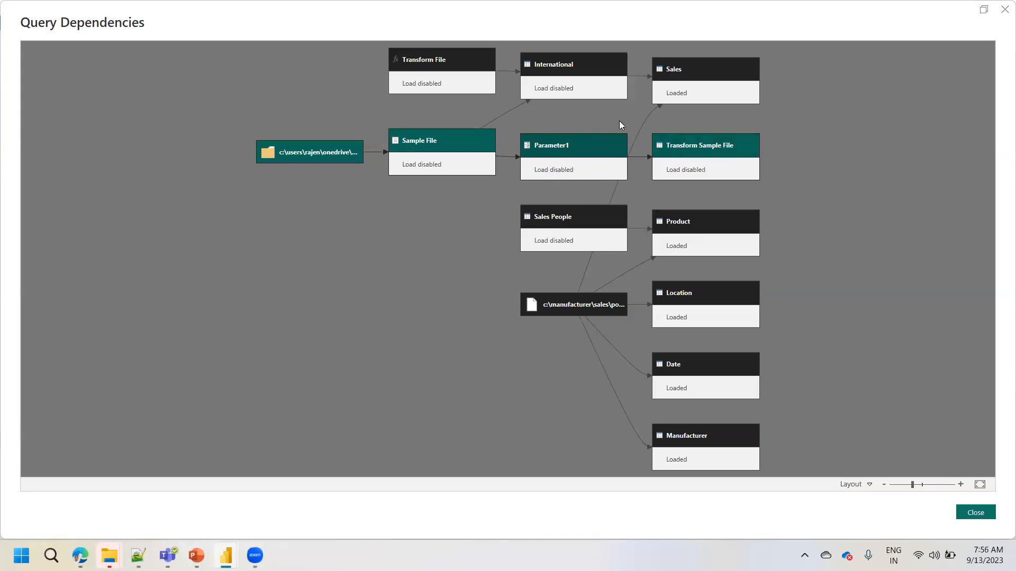
{"action": "left_click", "coordinate": [312, 157]}
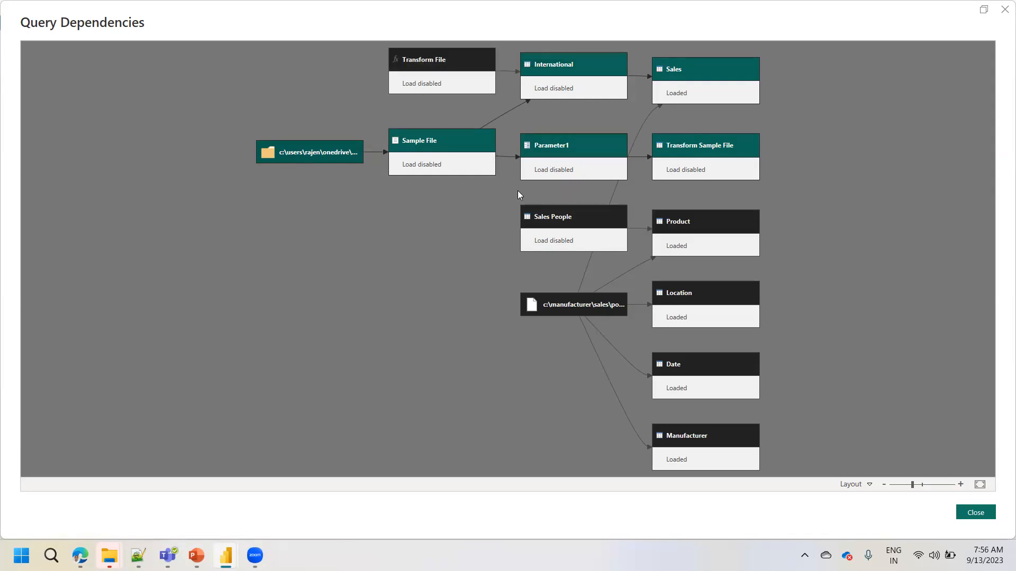
{"action": "left_click", "coordinate": [675, 87]}
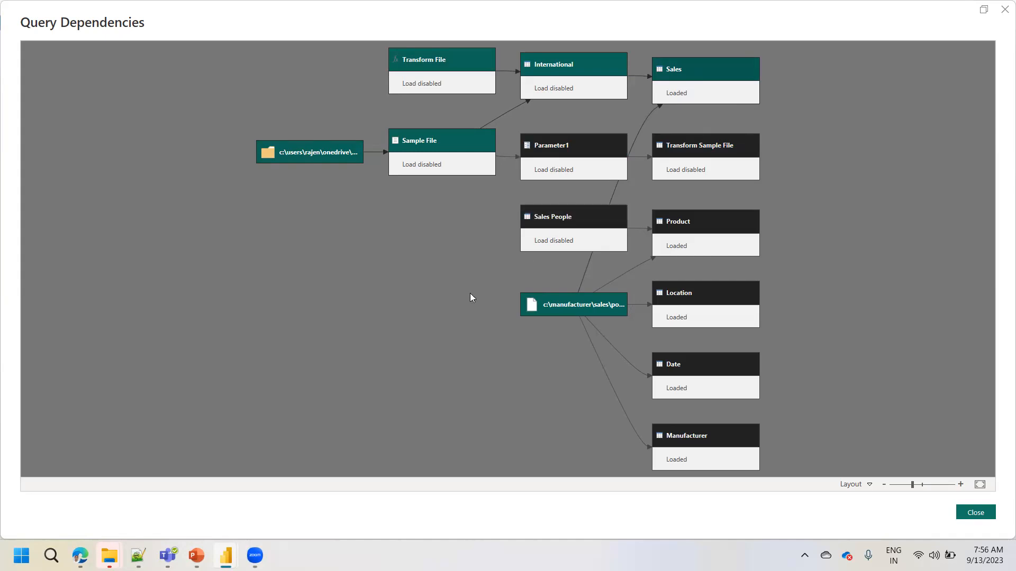
- Compare which queries depend on Sales People, the OneDrive folder source and the manufacturer sales file
{"action": "left_click", "coordinate": [559, 218]}
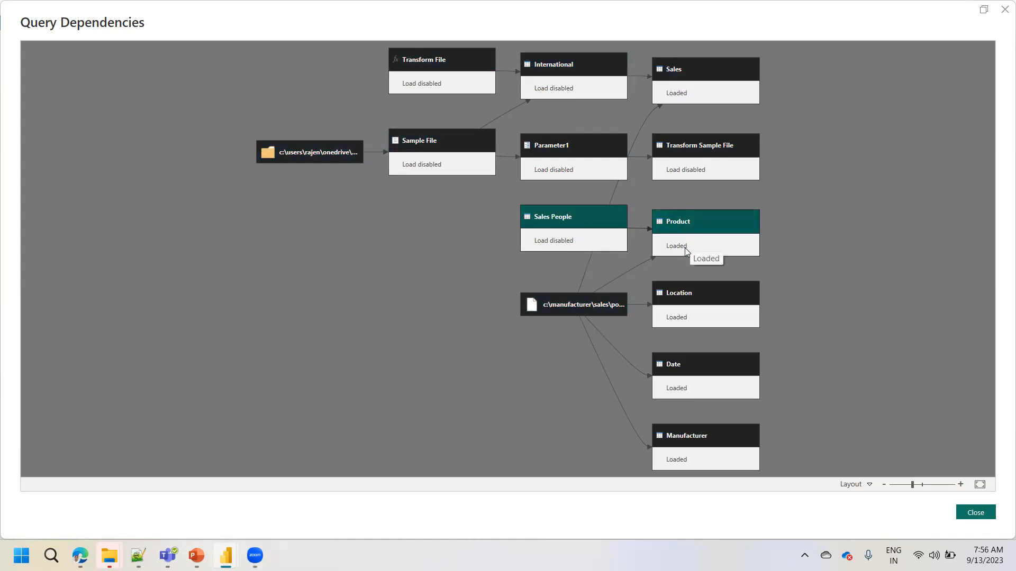
{"action": "left_click", "coordinate": [293, 160]}
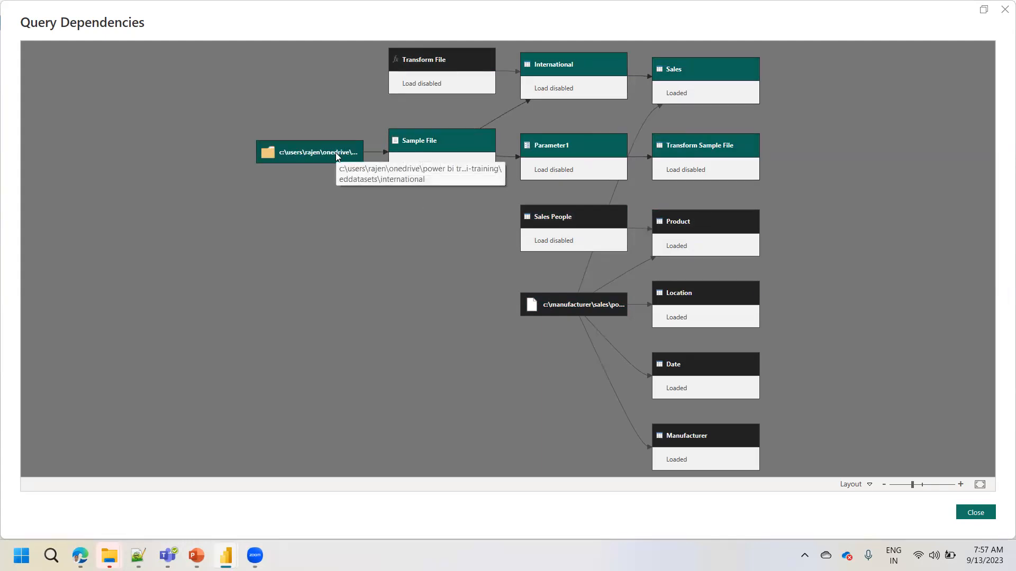
{"action": "left_click", "coordinate": [552, 218]}
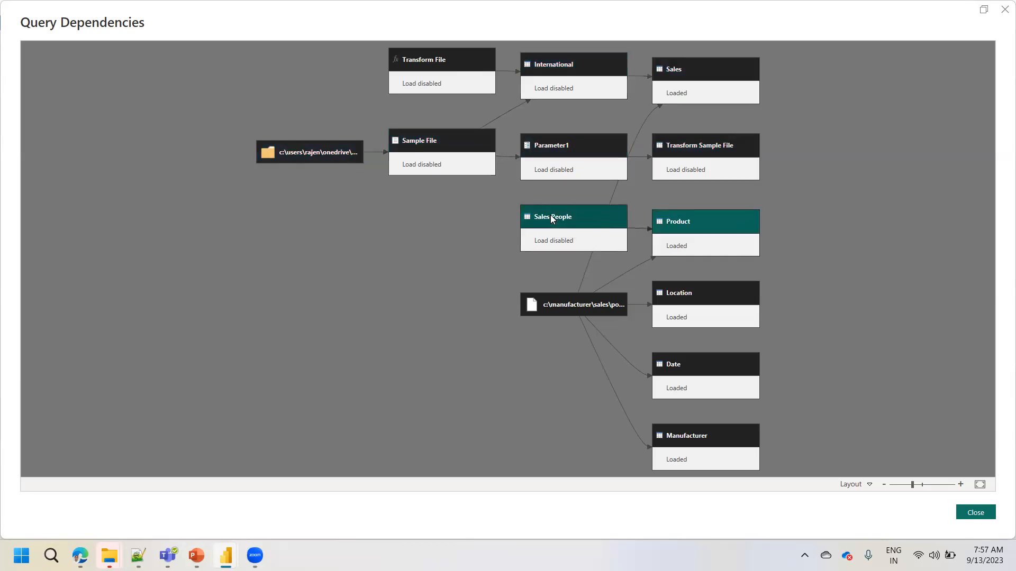
{"action": "left_click", "coordinate": [560, 311]}
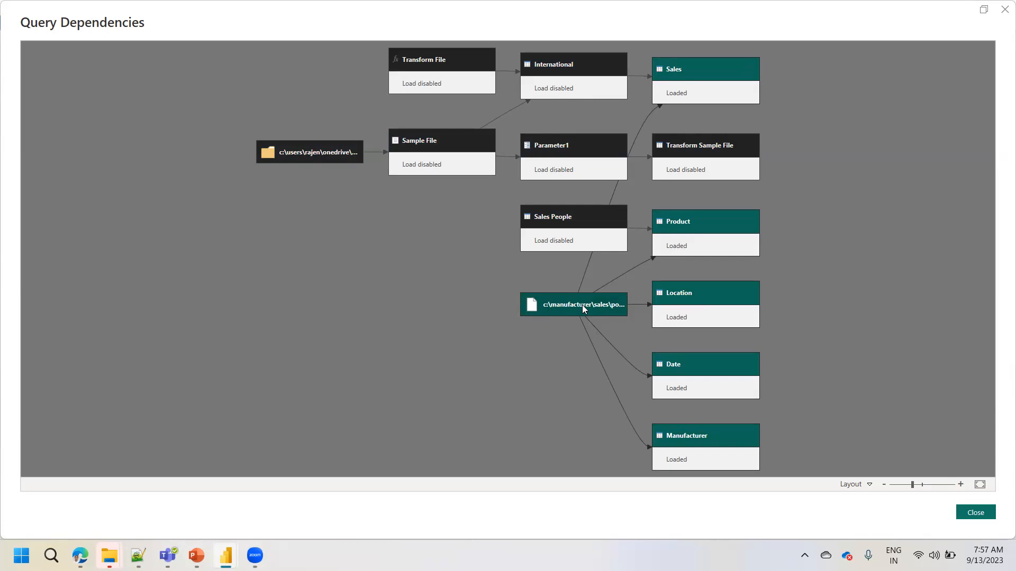
{"action": "left_click_drag", "start_coordinate": [584, 309], "coordinate": [587, 315]}
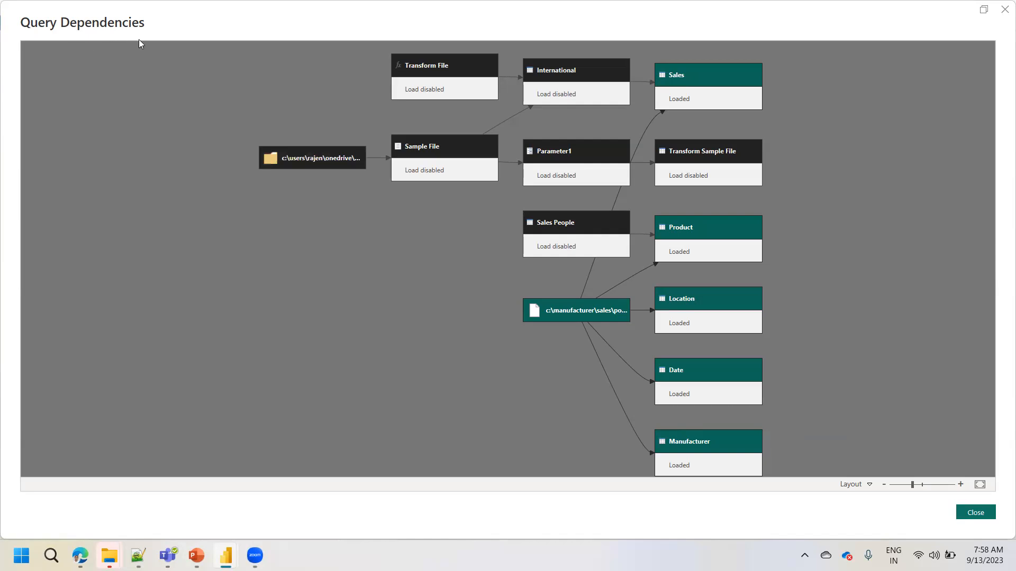
{"action": "left_click", "coordinate": [324, 159]}
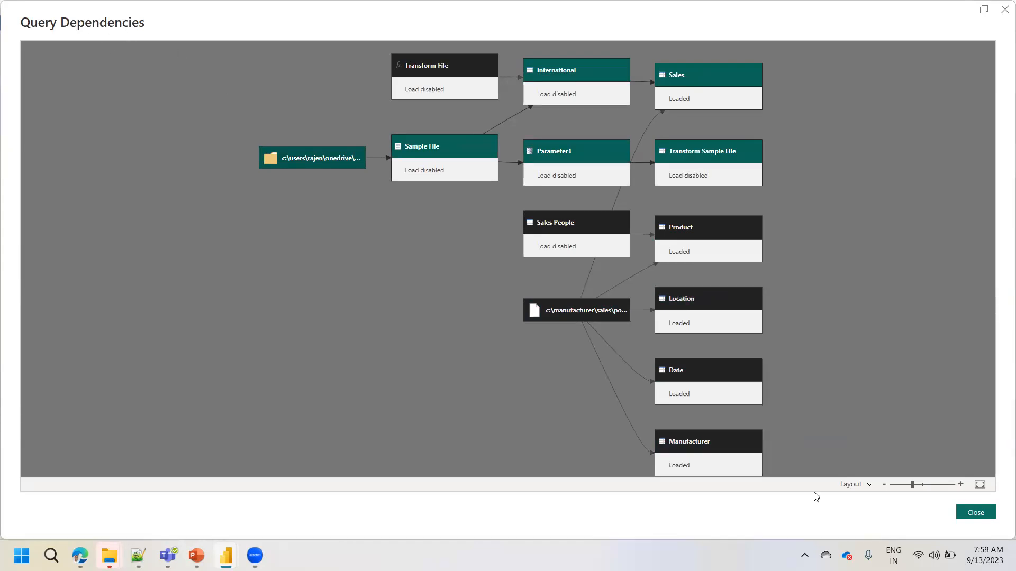
- Arrange the Query Dependencies diagram in Top to Bottom Layout and return it to Left to Right Layout
{"action": "left_click", "coordinate": [861, 486]}
{"action": "left_click", "coordinate": [875, 492]}
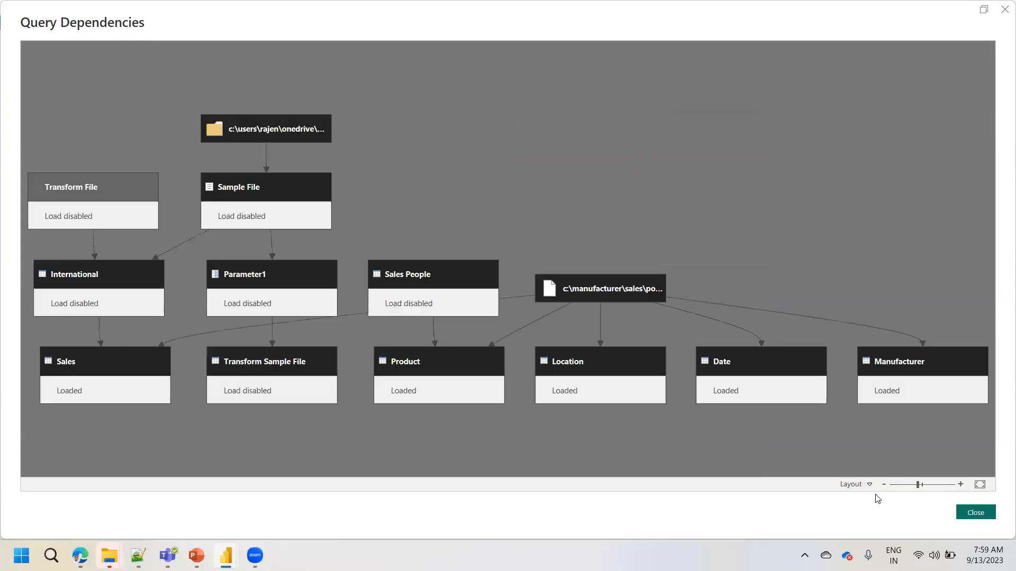
{"action": "left_click", "coordinate": [870, 485]}
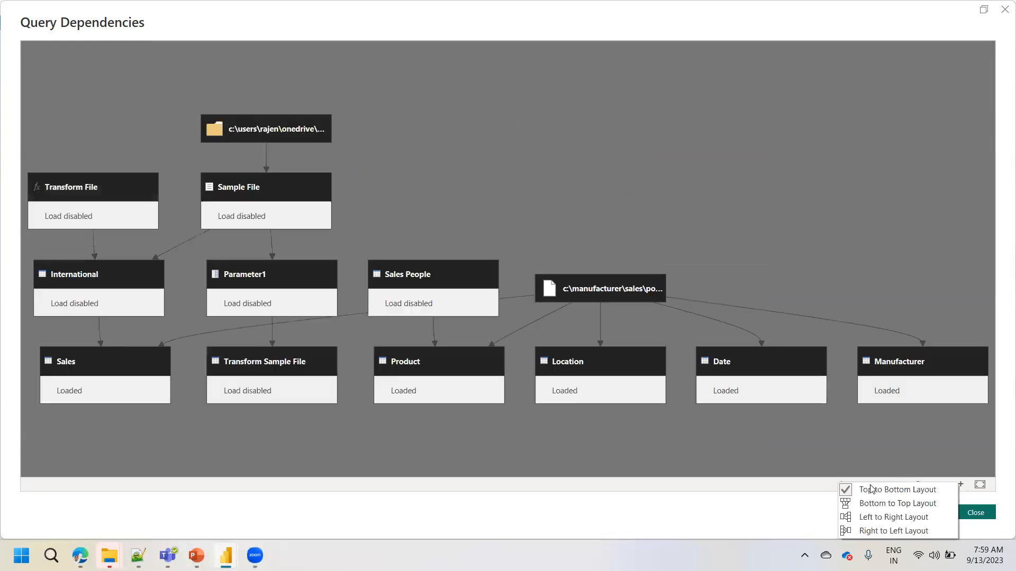
{"action": "left_click", "coordinate": [876, 518]}
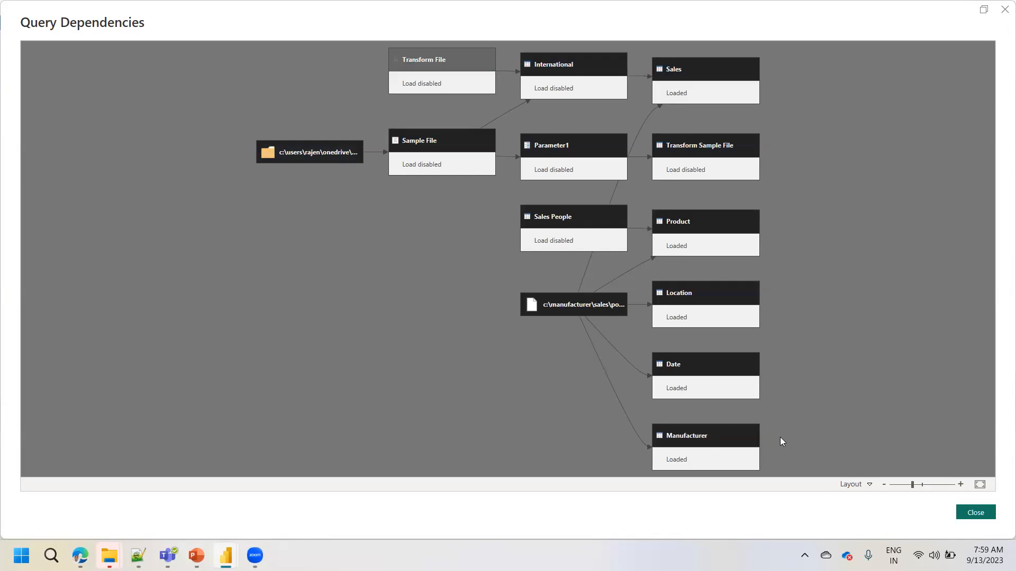
- Arrange the diagram in Right to Left Layout and trace the dependents of the OneDrive folder source and the manufacturer sales file
{"action": "left_click", "coordinate": [854, 485]}
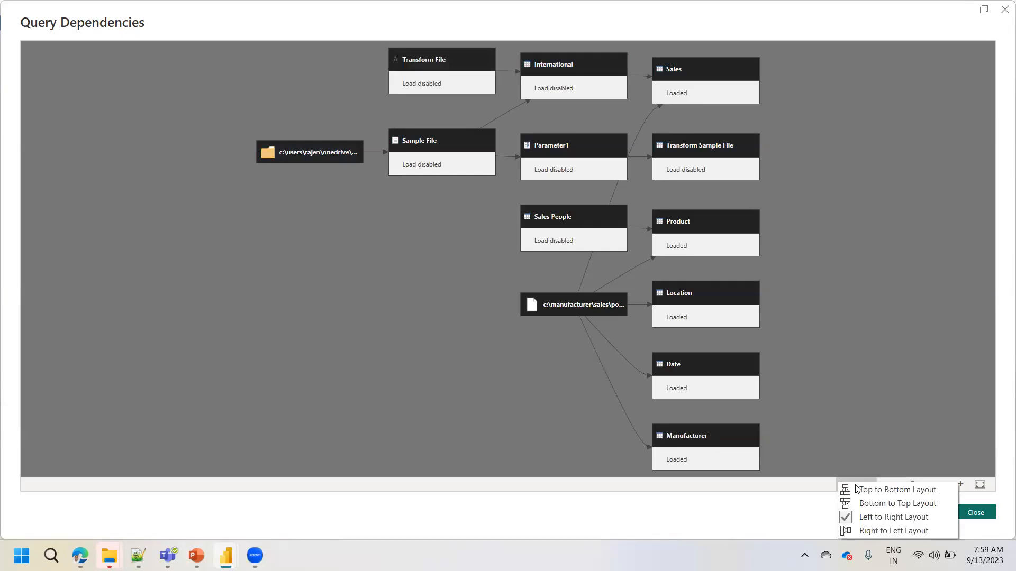
{"action": "left_click", "coordinate": [876, 531]}
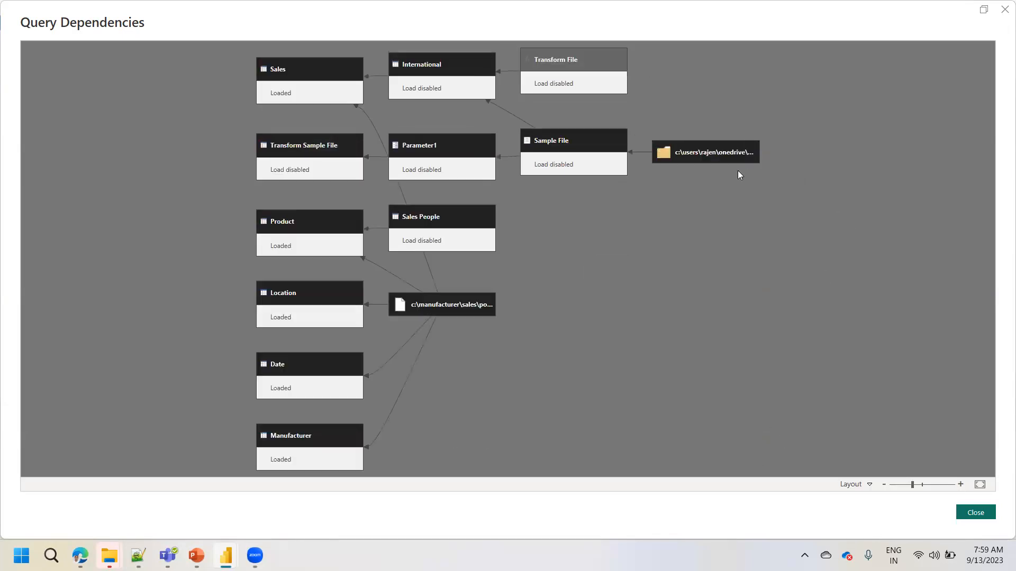
{"action": "left_click", "coordinate": [734, 156]}
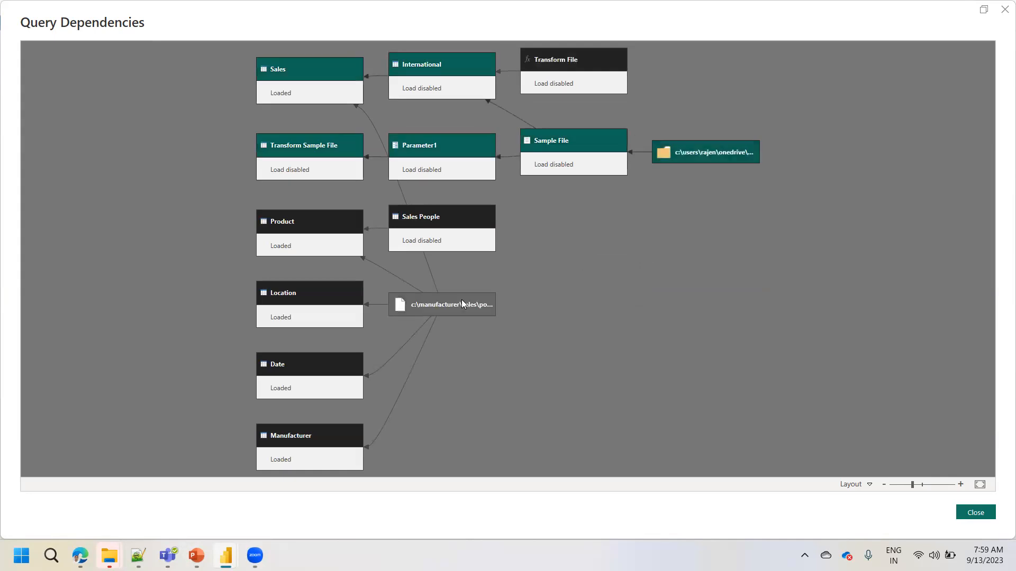
{"action": "left_click", "coordinate": [461, 299]}
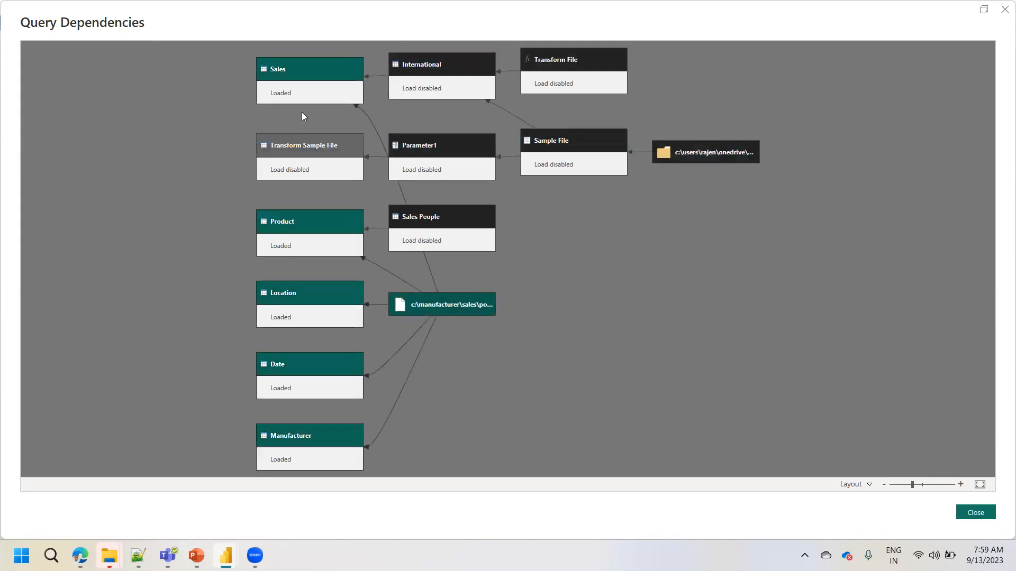
{"action": "left_click", "coordinate": [712, 153]}
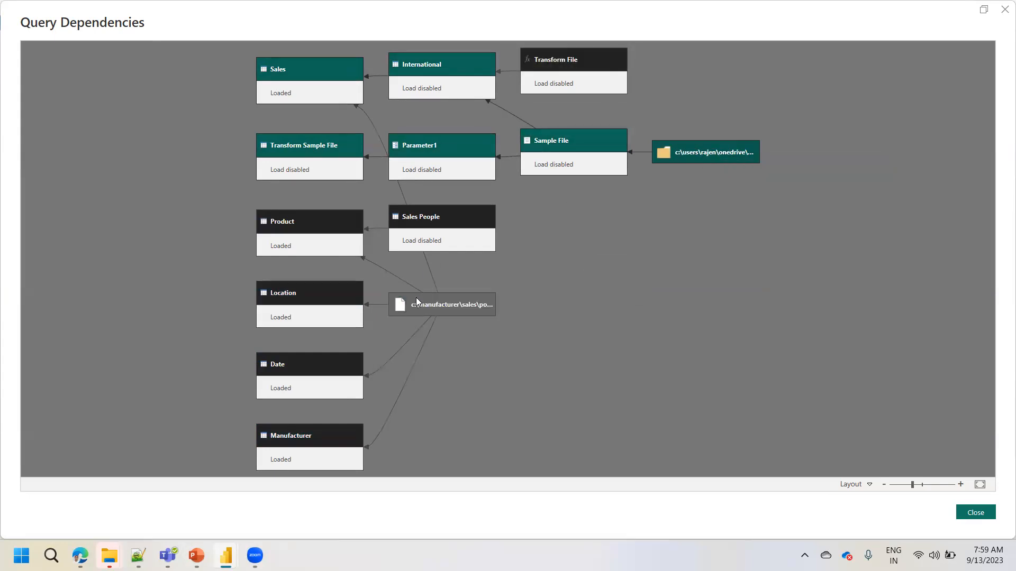
{"action": "left_click", "coordinate": [436, 306]}
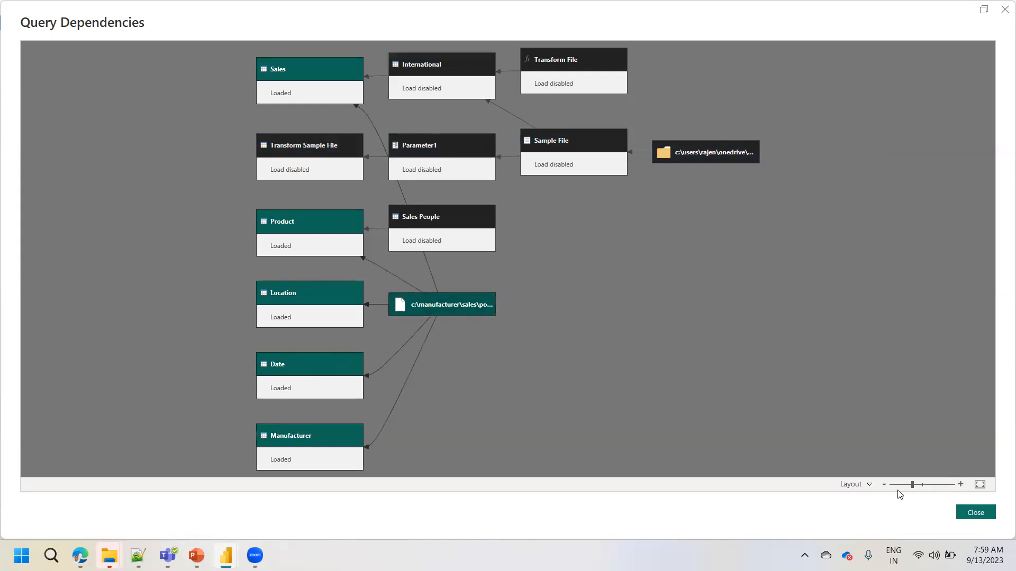
- Restore the Left to Right Layout and close the Query Dependencies diagram
{"action": "left_click", "coordinate": [871, 485]}
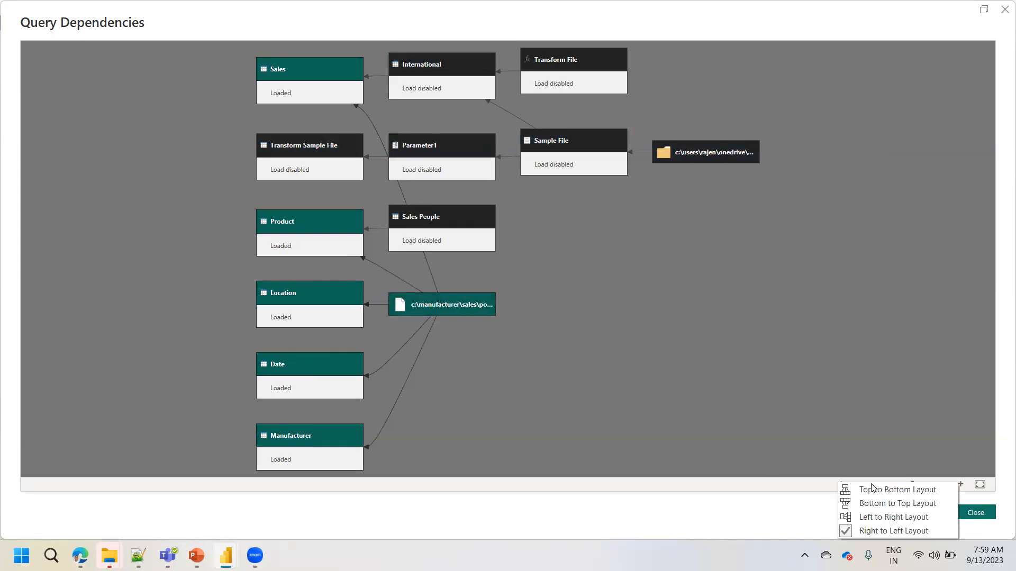
{"action": "left_click", "coordinate": [880, 516]}
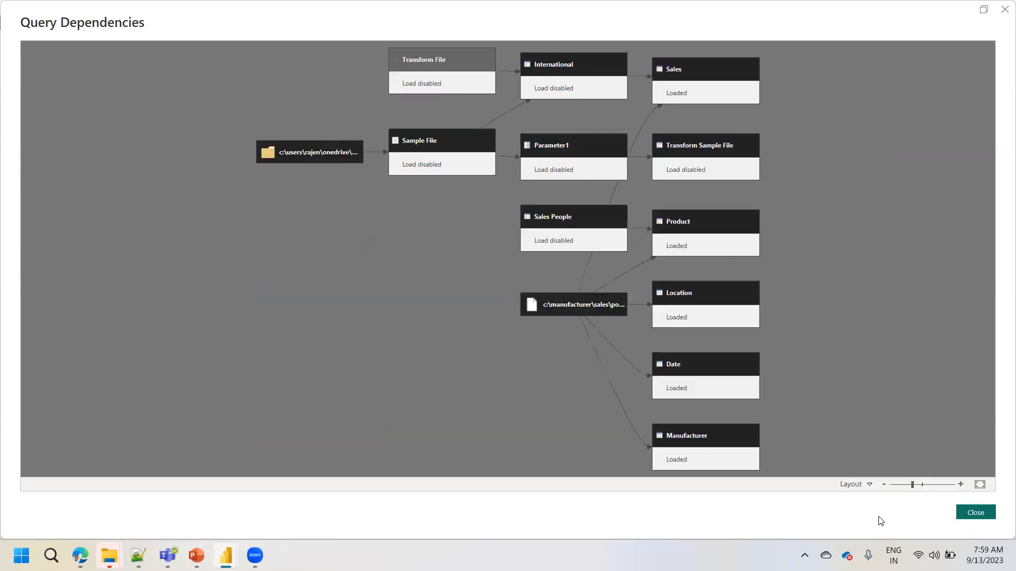
{"action": "left_click", "coordinate": [977, 512]}
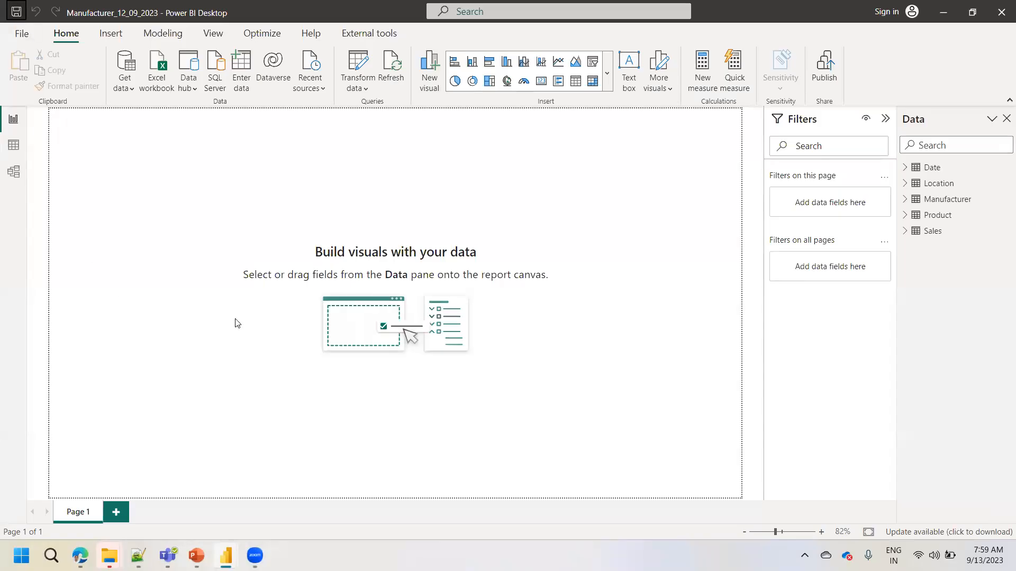
- Switch to the Power BI Training Material presentation in PowerPoint to view the Query Dependency slide
{"action": "mouse_move", "coordinate": [197, 555]}
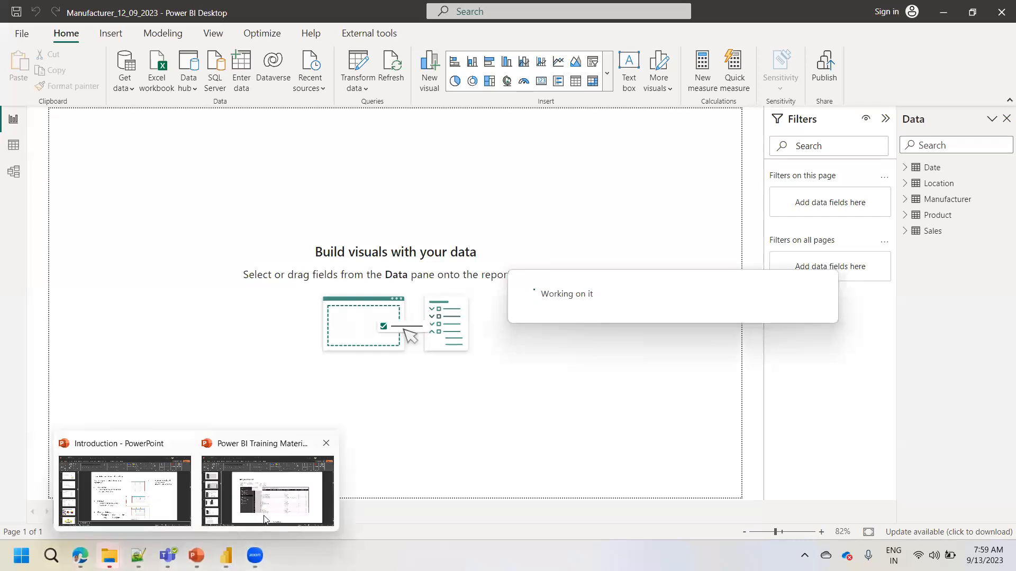
{"action": "left_click", "coordinate": [294, 496]}
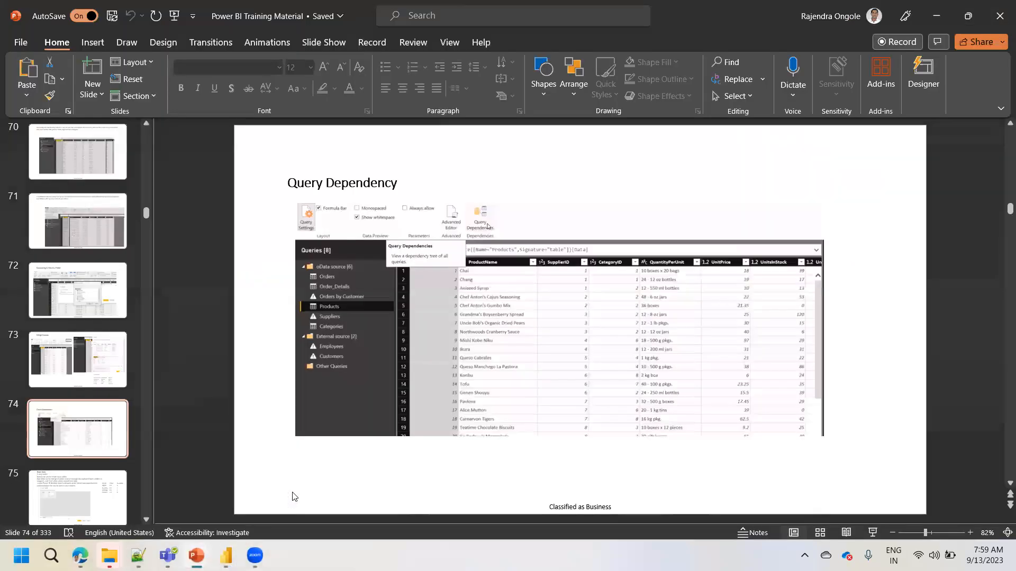
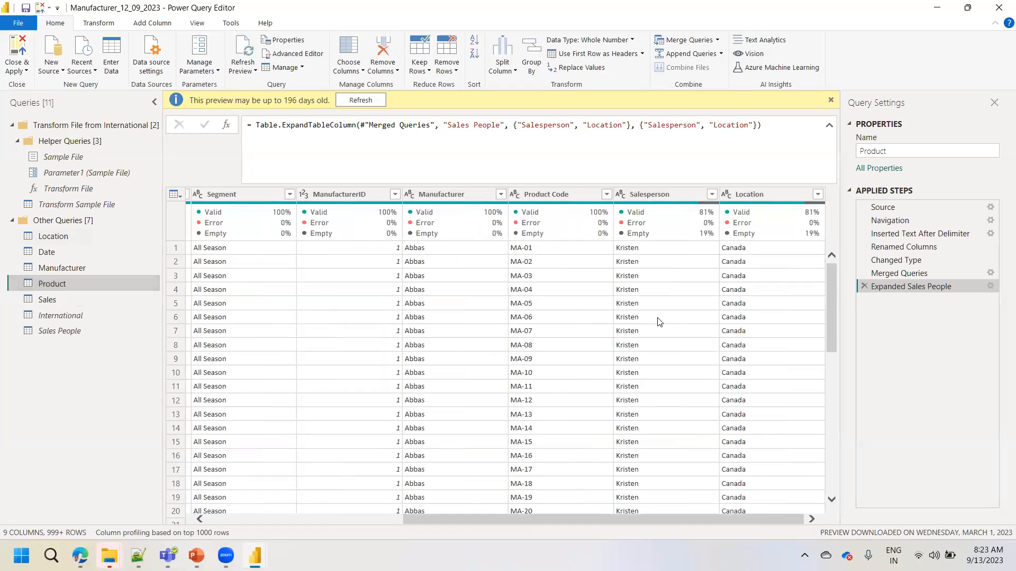
- Inspect the valid, error and empty shares of the Salesperson column in the Product query
{"action": "left_click", "coordinate": [682, 196]}
{"action": "mouse_move", "coordinate": [707, 238]}
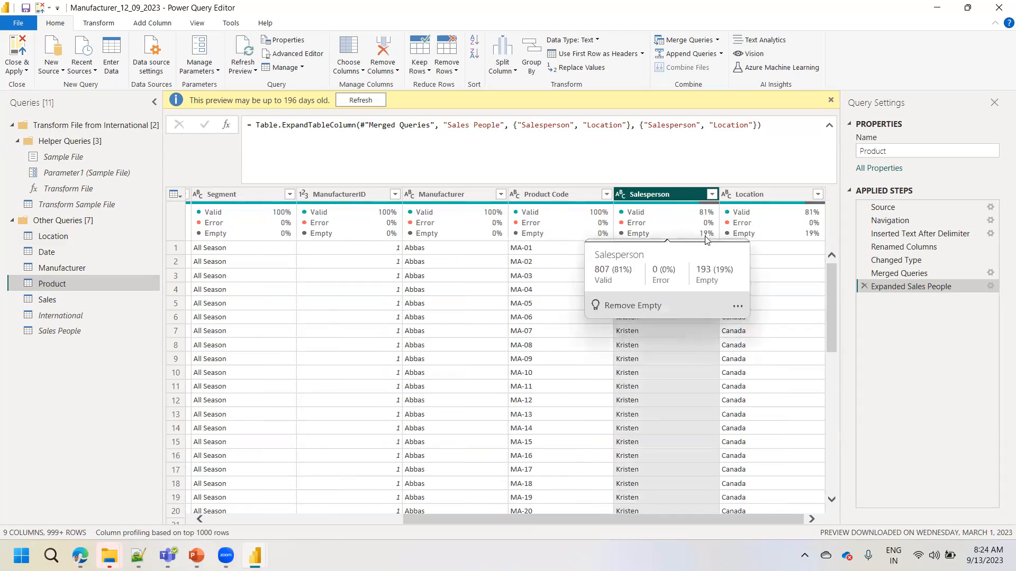
{"action": "key", "text": "Right"}
{"action": "left_click", "coordinate": [666, 197]}
{"action": "mouse_move", "coordinate": [708, 233]}
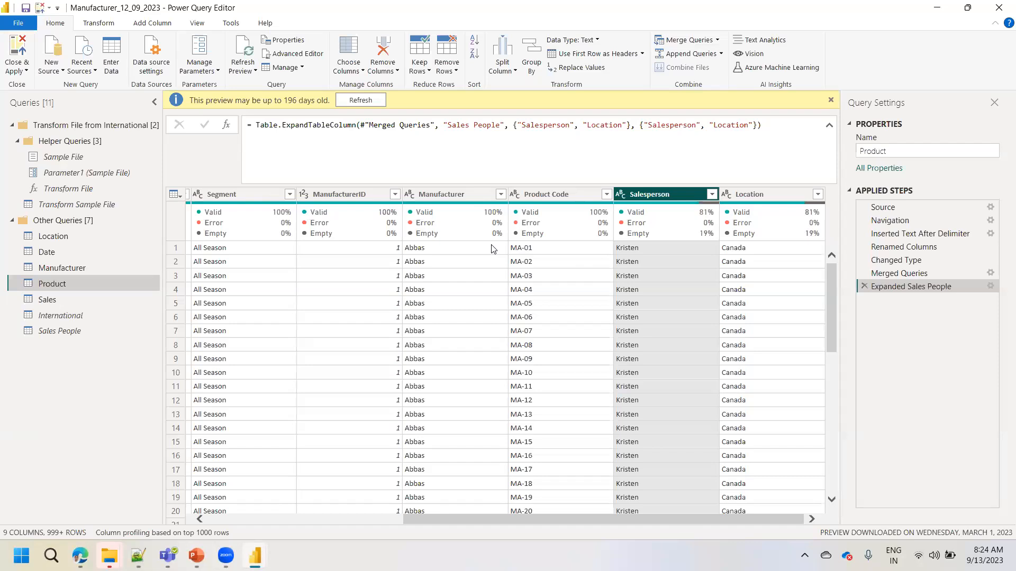
- Turn the Column quality preview off and on again, and inspect the Manufacturer column's quality details
{"action": "left_click", "coordinate": [196, 25]}
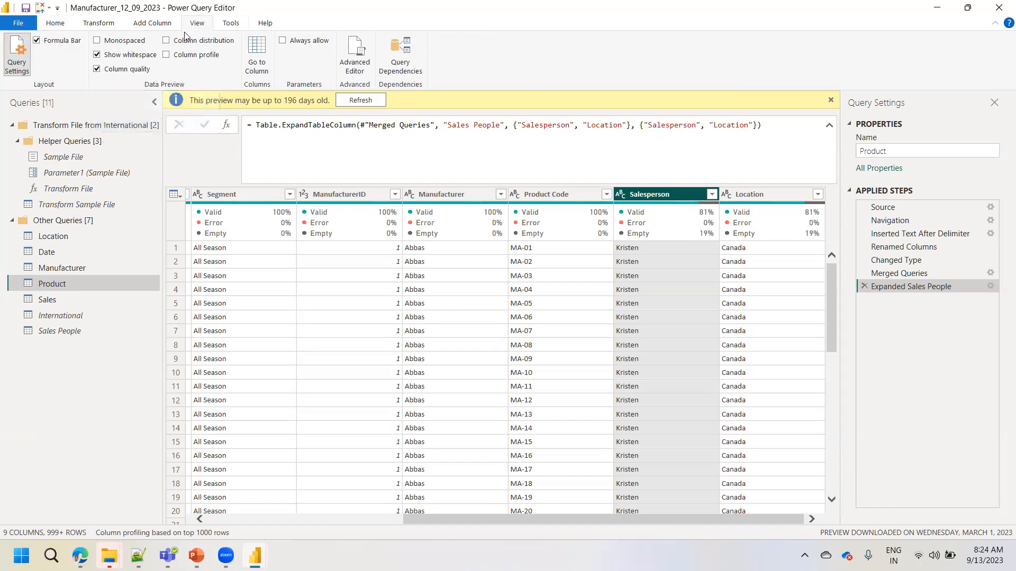
{"action": "left_click", "coordinate": [130, 69]}
{"action": "left_click", "coordinate": [116, 72]}
{"action": "mouse_move", "coordinate": [499, 220]}
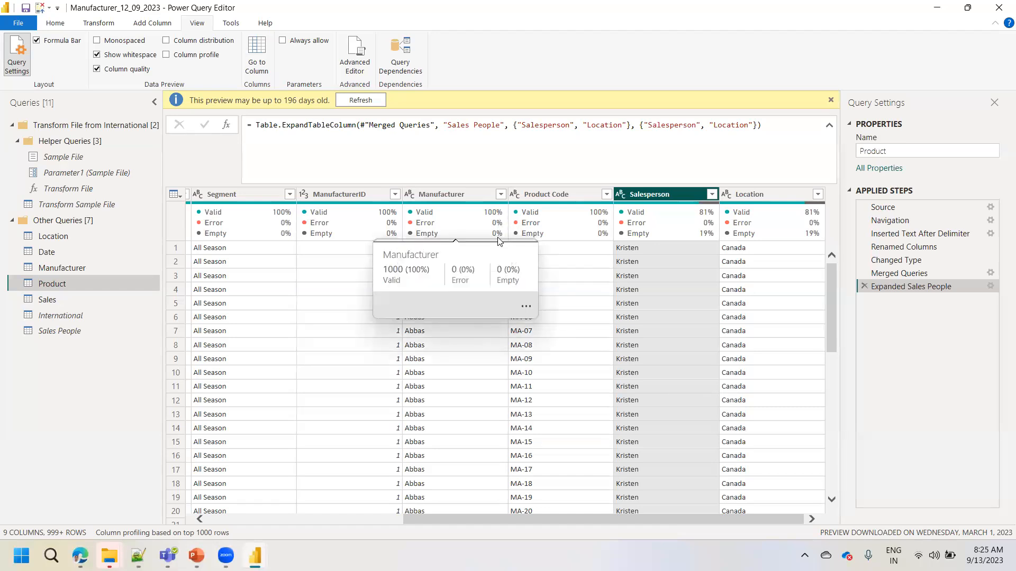
- Enable Column distribution and examine the distinct and unique values of the Segment and Product Code columns
{"action": "left_click", "coordinate": [189, 44]}
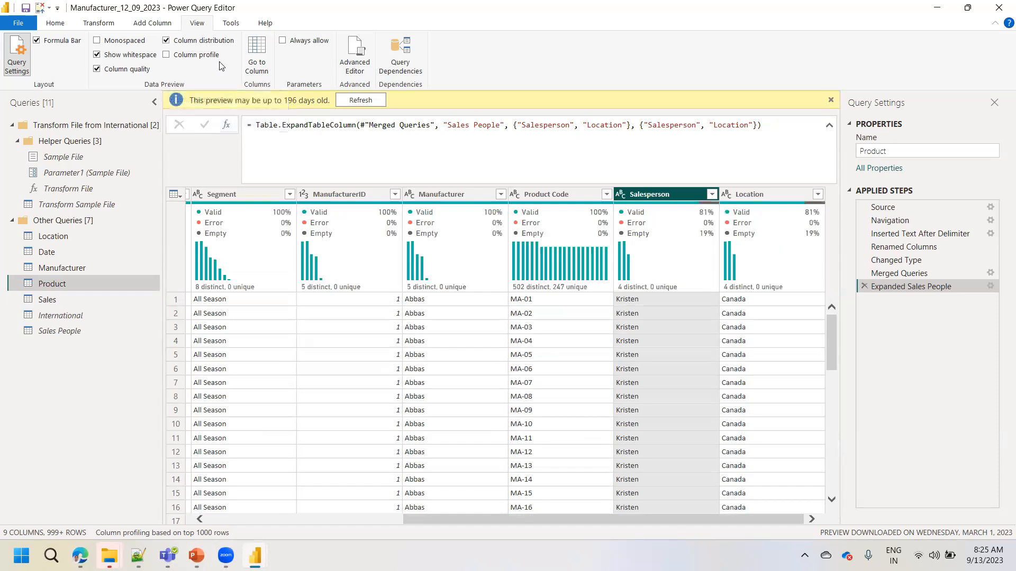
{"action": "mouse_move", "coordinate": [211, 274]}
{"action": "left_click", "coordinate": [239, 199]}
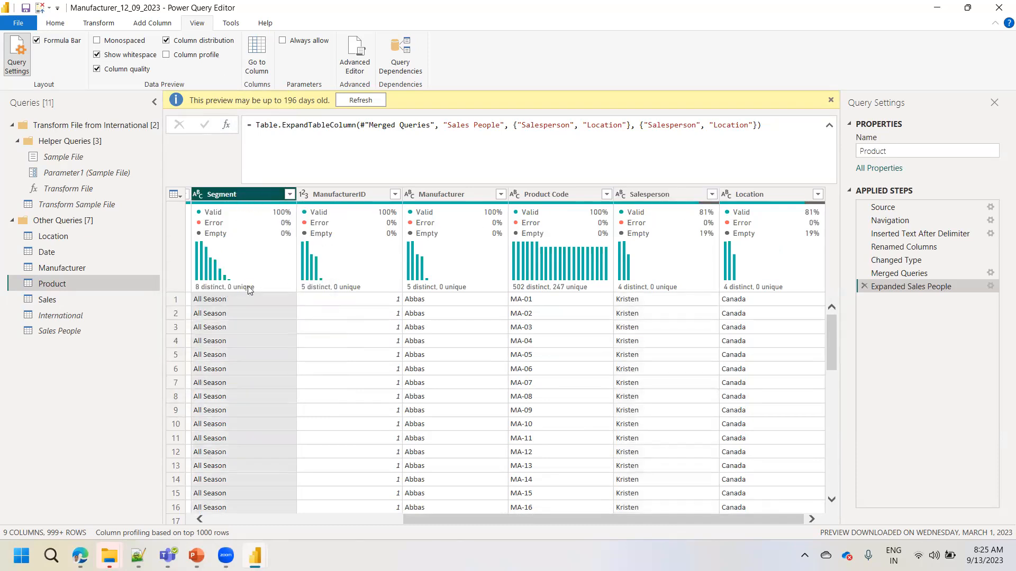
{"action": "mouse_move", "coordinate": [220, 290]}
{"action": "left_click", "coordinate": [549, 194]}
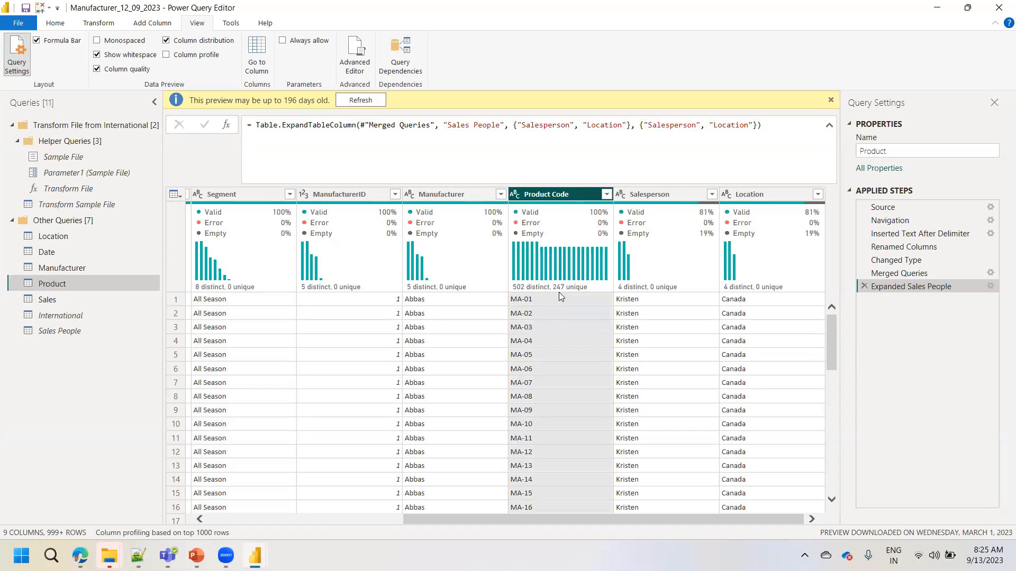
{"action": "mouse_move", "coordinate": [585, 297]}
- Enable Column profile and examine the column statistics and value distribution of Product Code
{"action": "left_click", "coordinate": [199, 57]}
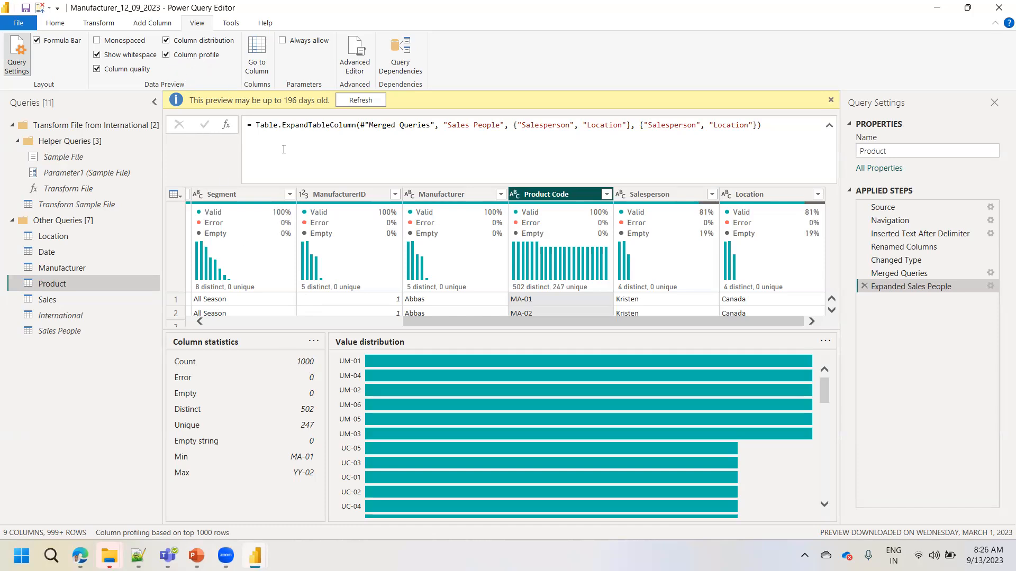
{"action": "left_click", "coordinate": [439, 404]}
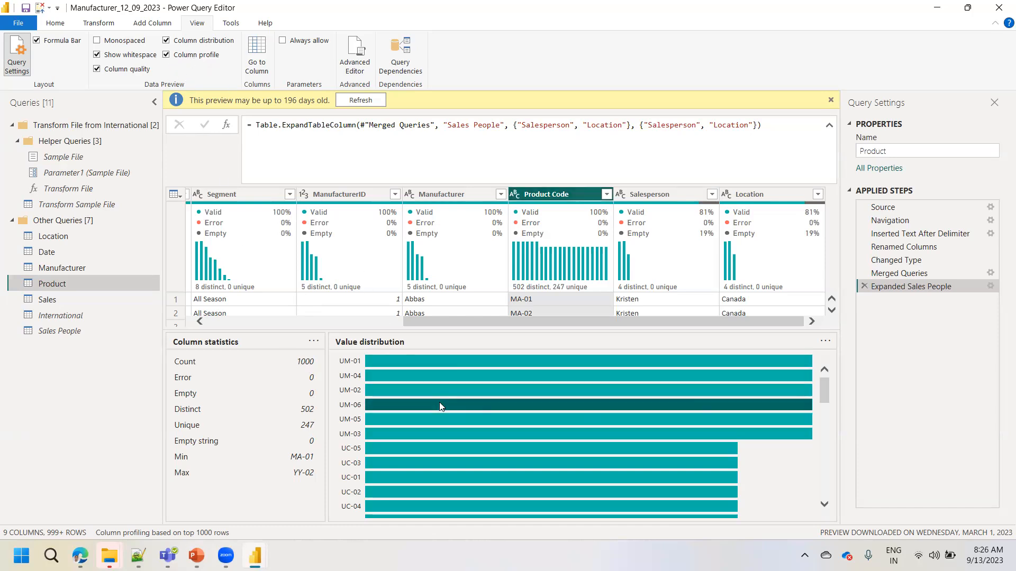
{"action": "mouse_move", "coordinate": [444, 475]}
- Switch to the Power BI Training Material presentation in PowerPoint to view the Data Profiling slide
{"action": "mouse_move", "coordinate": [197, 556]}
{"action": "left_click", "coordinate": [300, 486]}
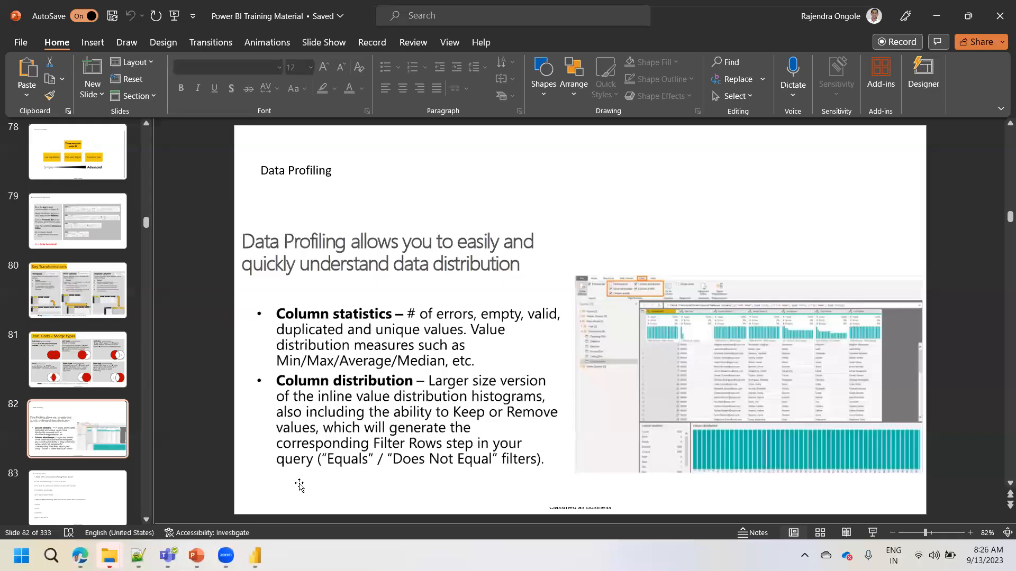
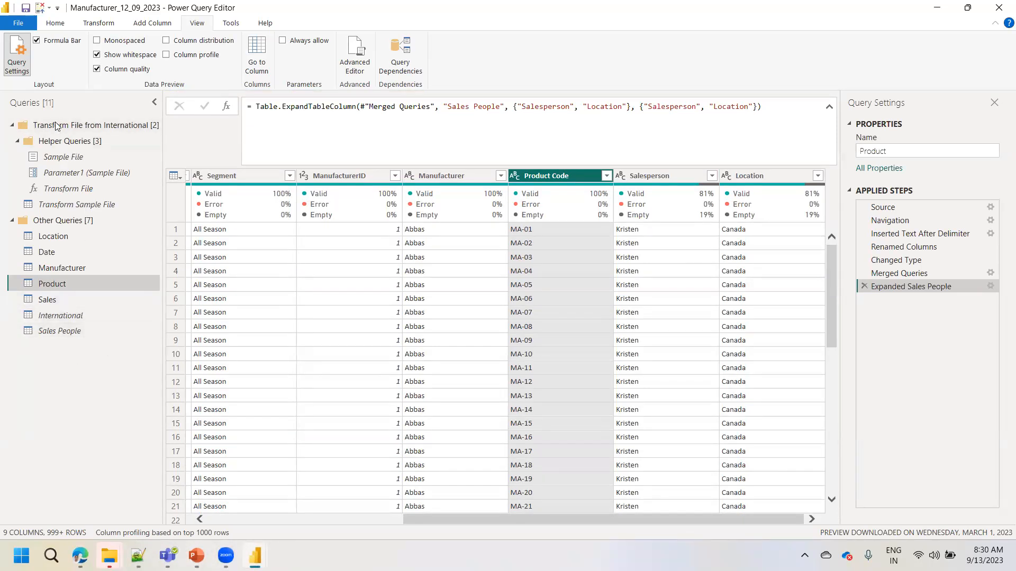
- Compare the answer options of question 3 in the PowerPoint training presentation with the areas of the Power Query Editor window
{"action": "left_click", "coordinate": [57, 23]}
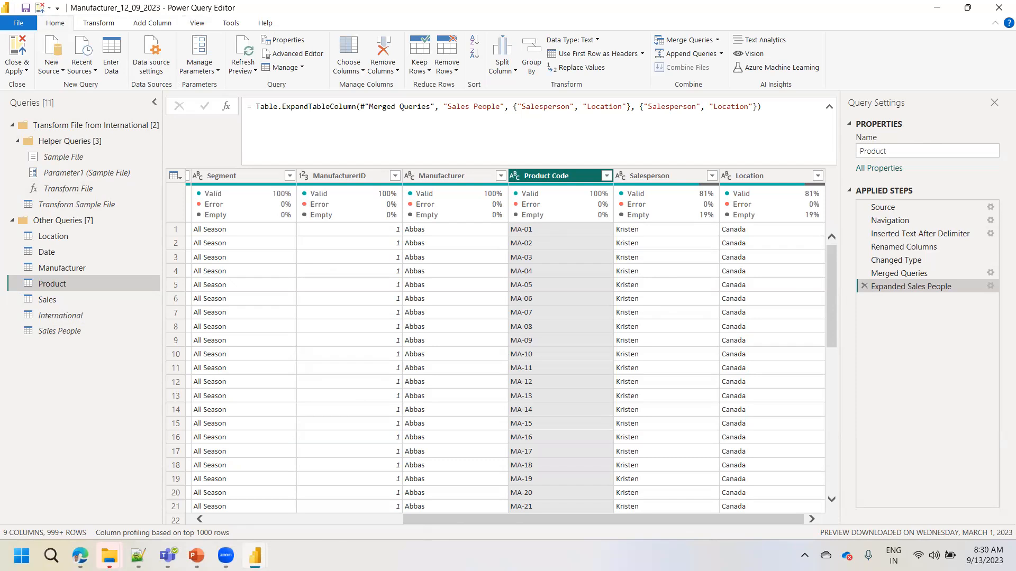
{"action": "mouse_move", "coordinate": [197, 555]}
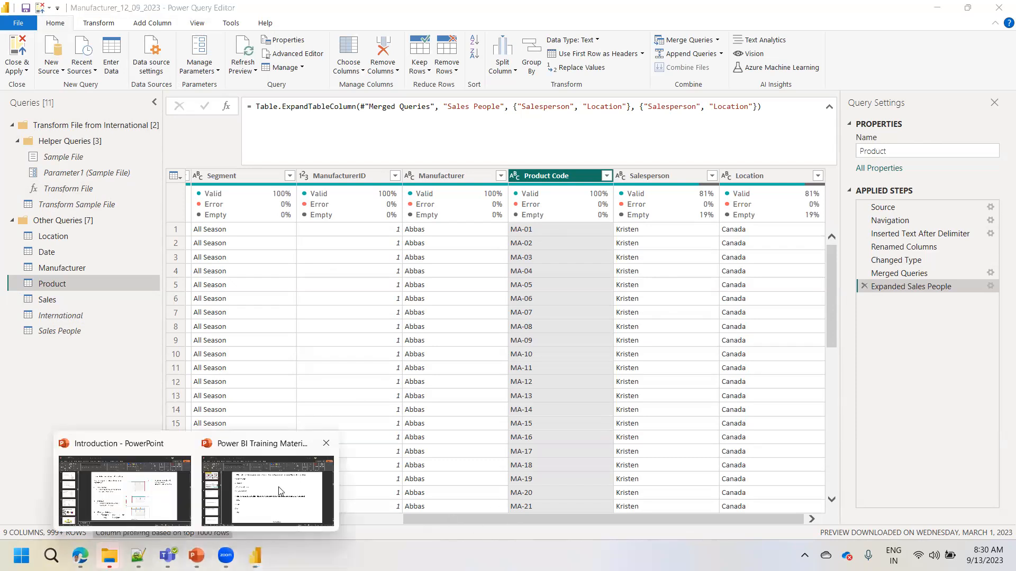
{"action": "left_click", "coordinate": [280, 491]}
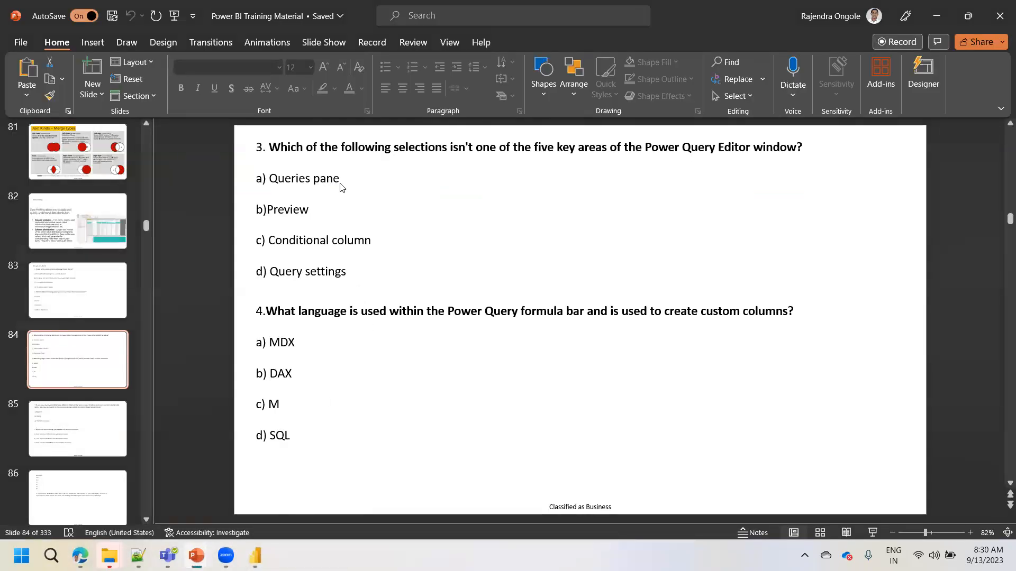
{"action": "key", "text": "alt+Tab"}
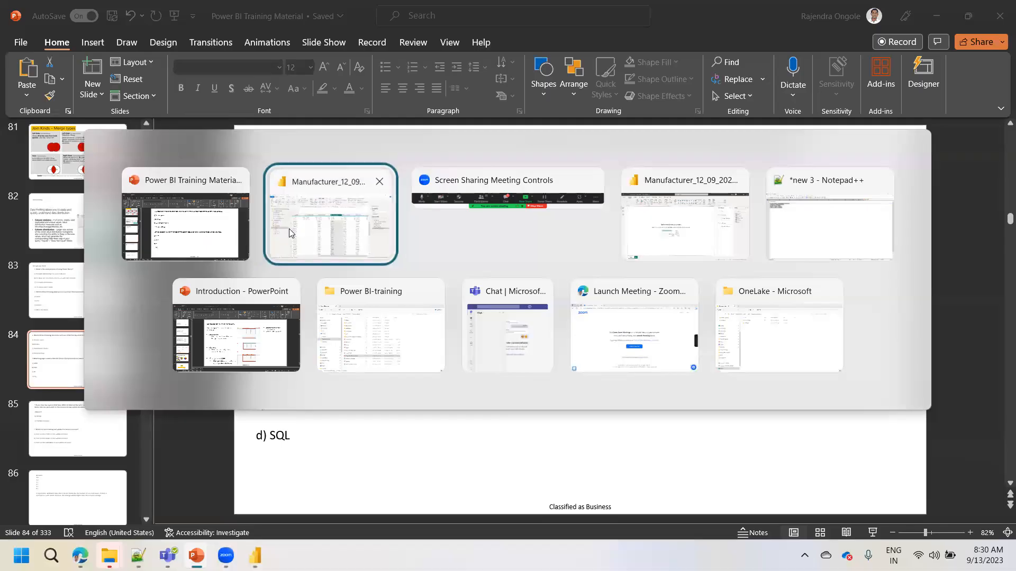
{"action": "left_click", "coordinate": [288, 234]}
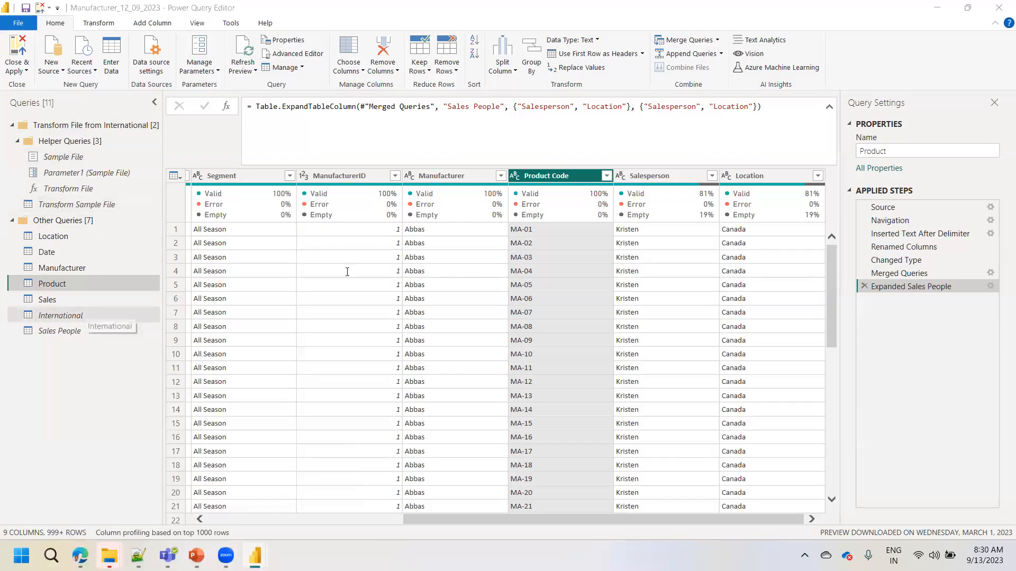
{"action": "key", "text": "alt+Tab"}
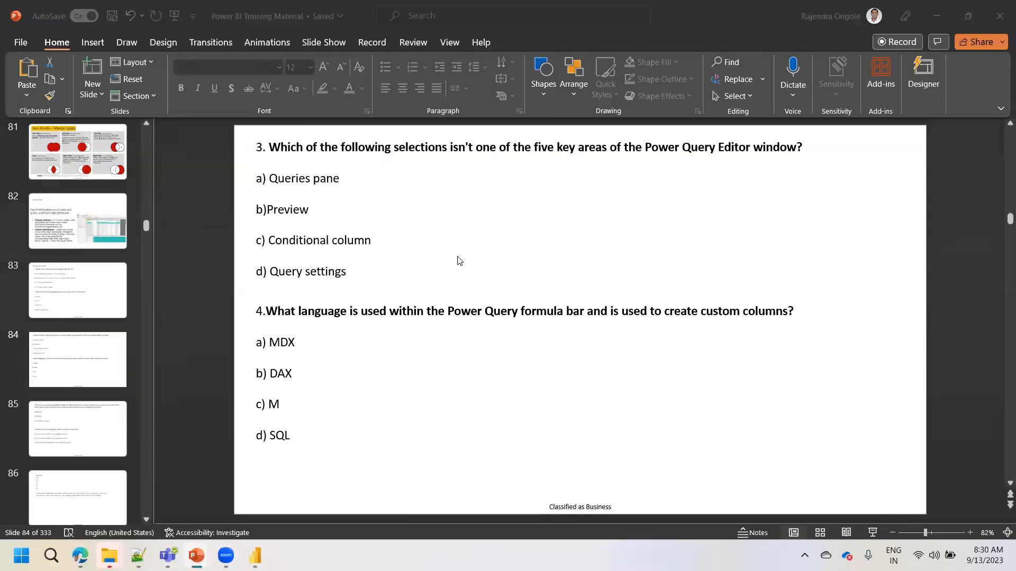
{"action": "key", "text": "alt+Tab"}
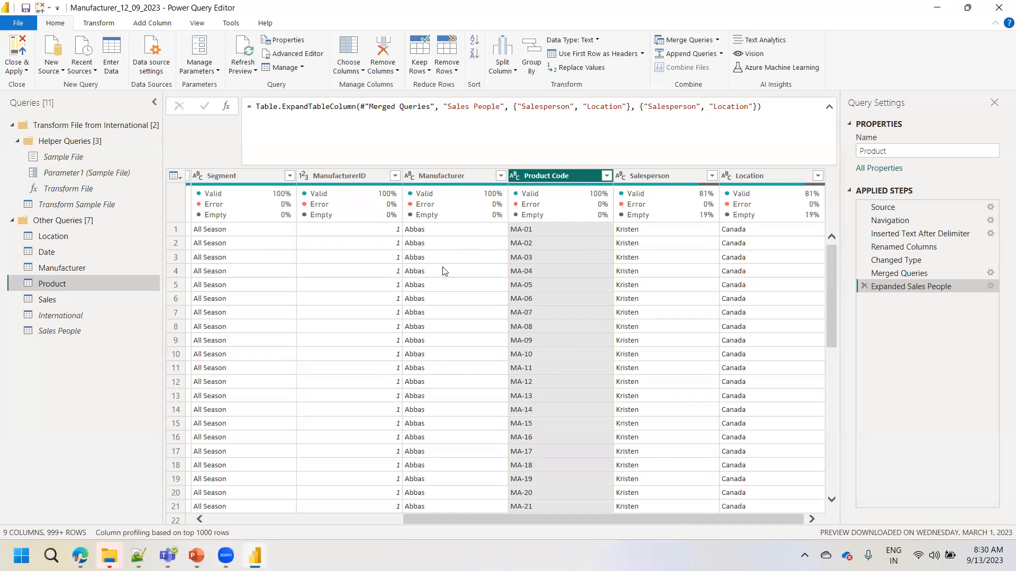
{"action": "key", "text": "alt+Tab"}
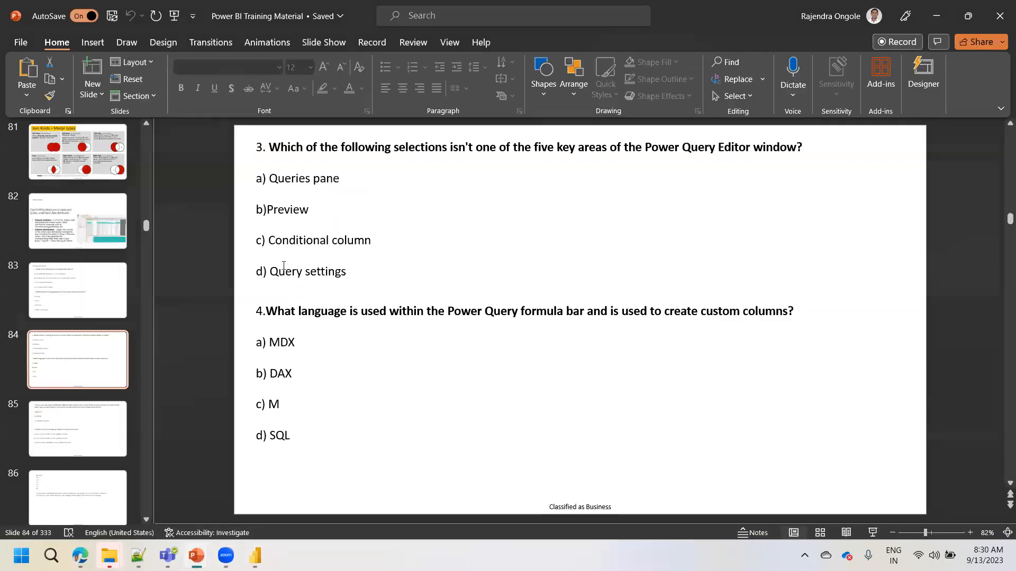
{"action": "key", "text": "alt+Tab"}
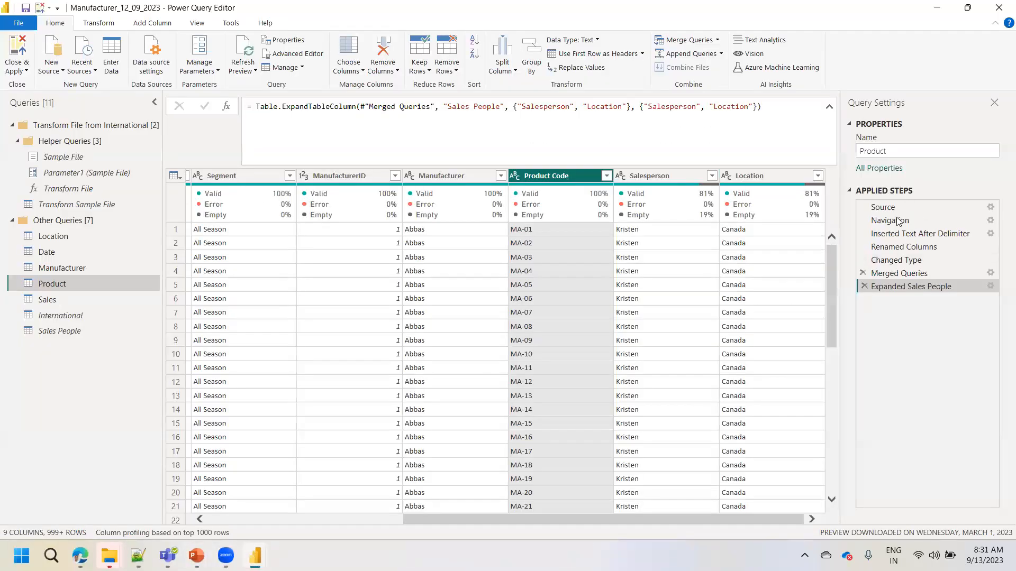
- Check question 3's Conditional column option against the Add Column commands in Power Query Editor, then return to the PowerPoint quiz slide
{"action": "key", "text": "alt+Tab"}
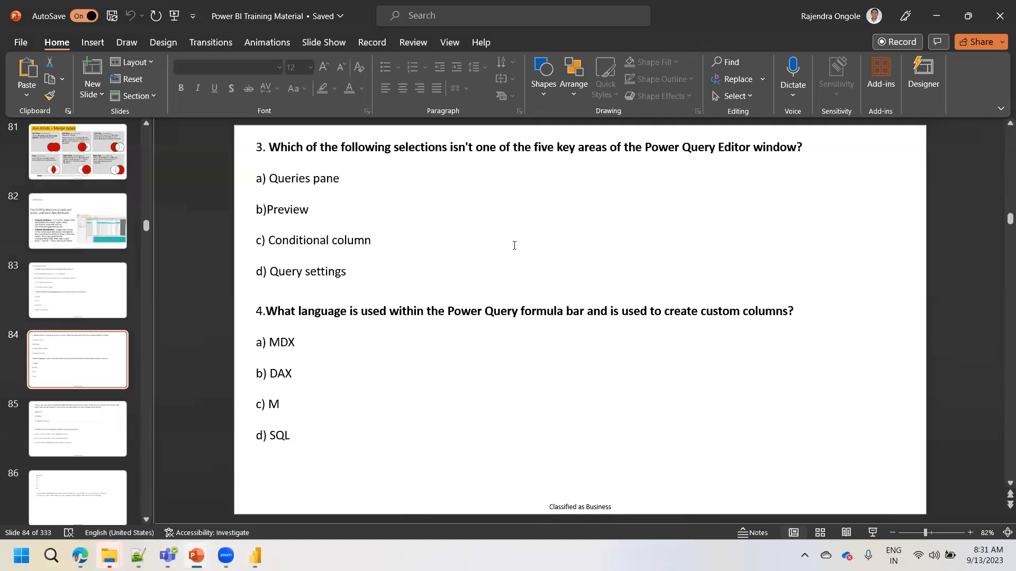
{"action": "key", "text": "alt+Tab"}
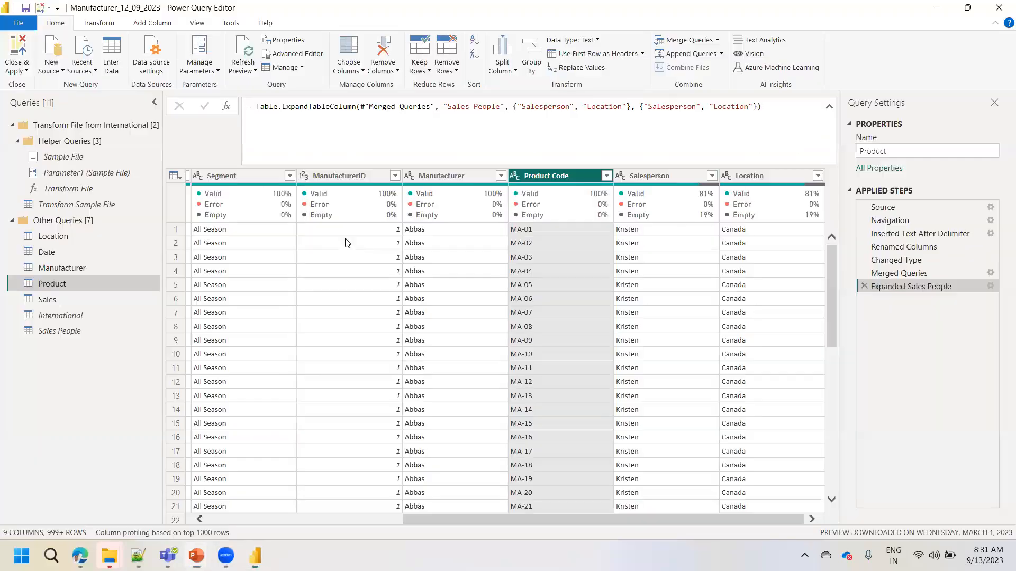
{"action": "left_click", "coordinate": [164, 24]}
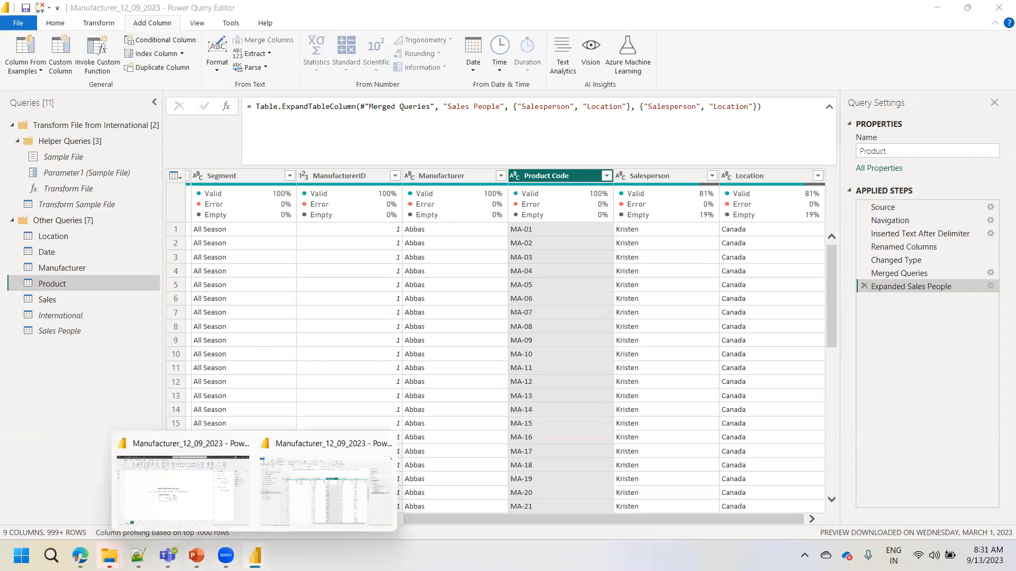
{"action": "mouse_move", "coordinate": [196, 555]}
{"action": "left_click", "coordinate": [279, 501]}
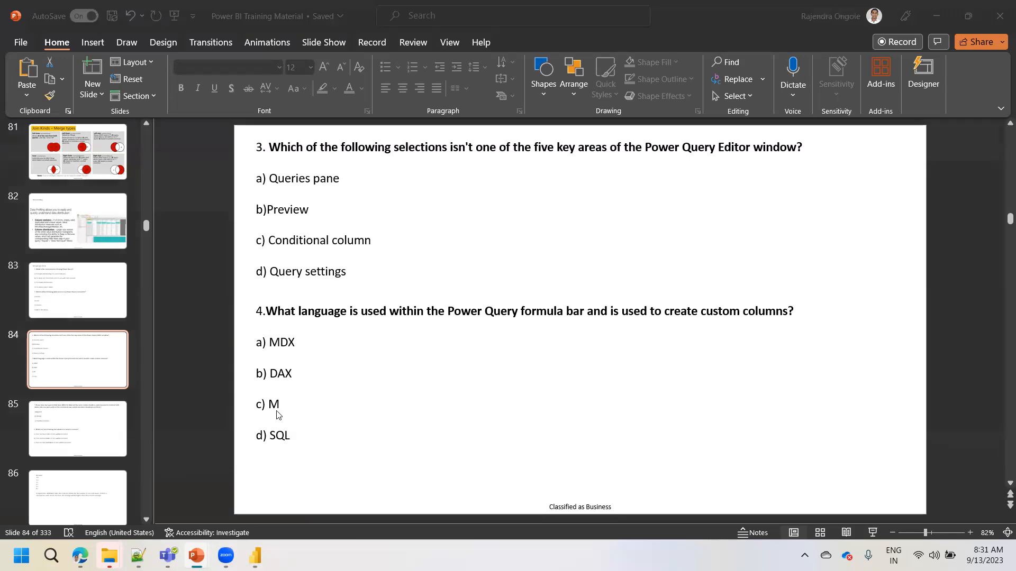
- Switch to Power Query Editor to compare the Sales People query with the merged Product columns, then return to the PowerPoint quiz
{"action": "mouse_move", "coordinate": [255, 555]}
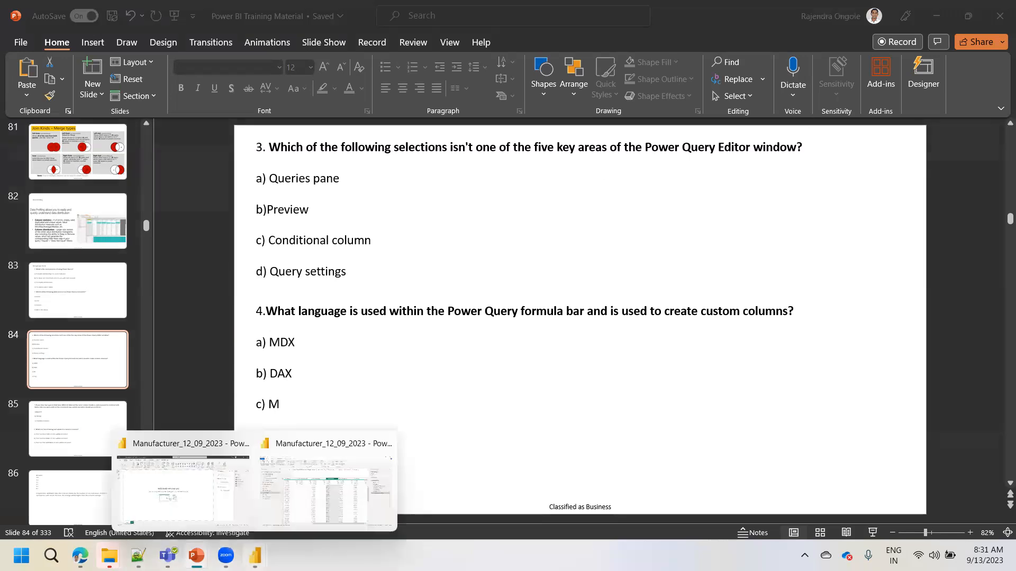
{"action": "left_click", "coordinate": [329, 485]}
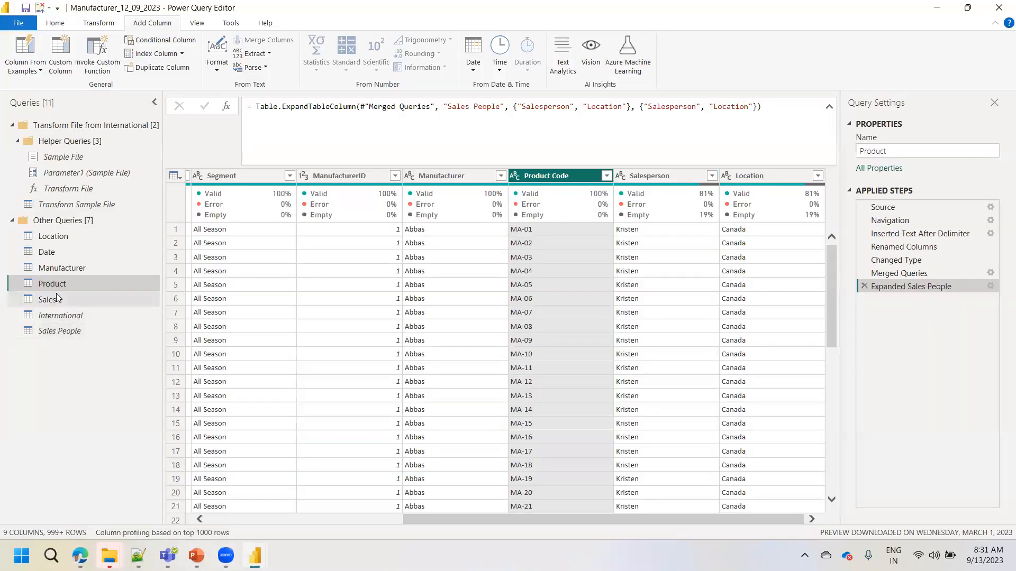
{"action": "left_click", "coordinate": [60, 333]}
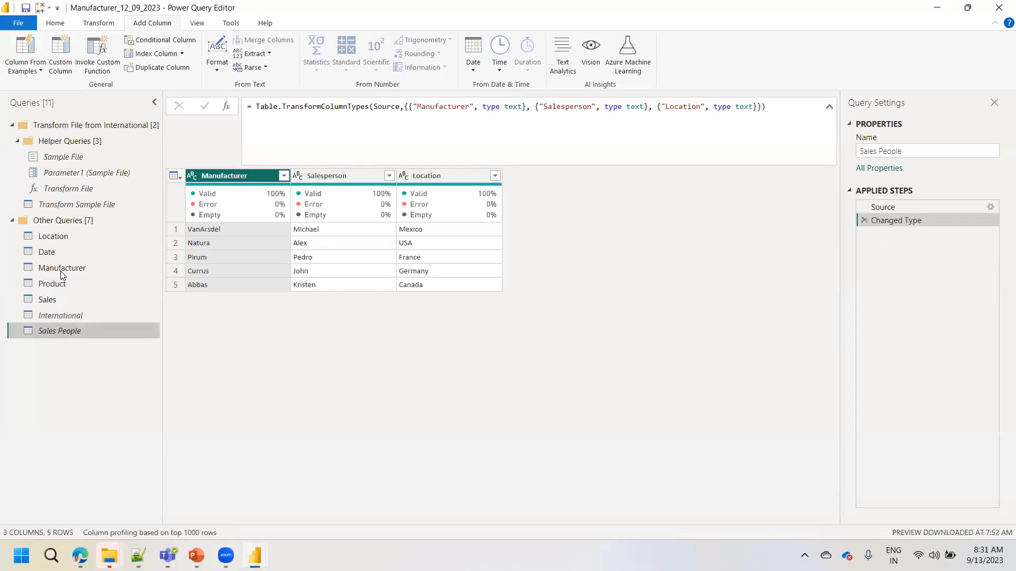
{"action": "left_click", "coordinate": [61, 289]}
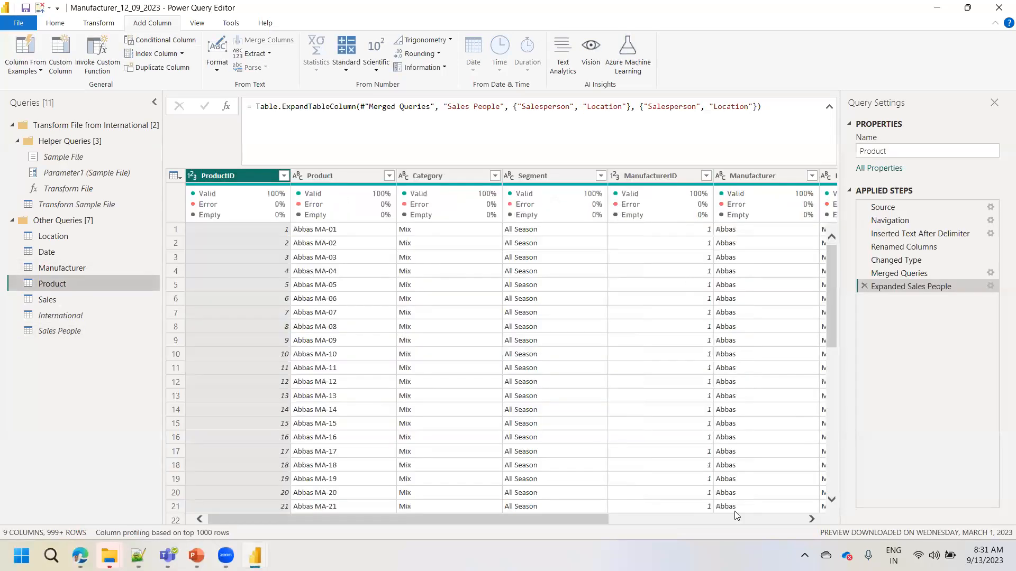
{"action": "left_click", "coordinate": [769, 521]}
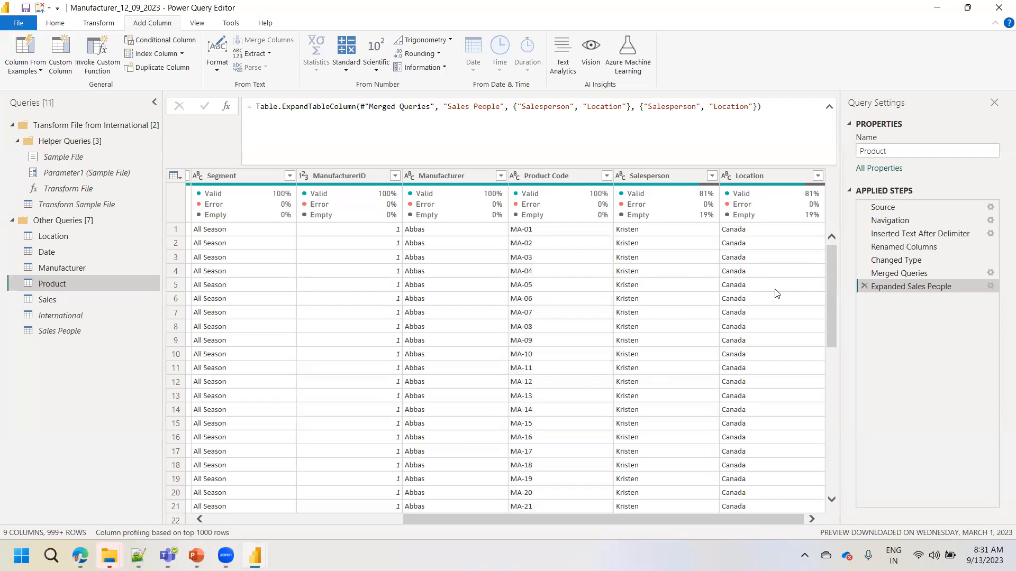
{"action": "mouse_move", "coordinate": [197, 556]}
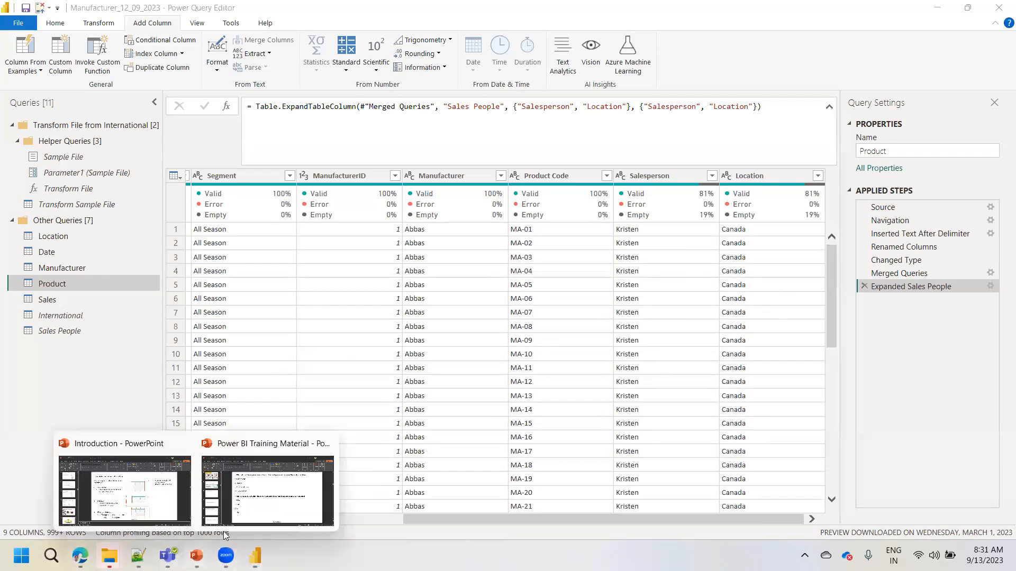
{"action": "left_click", "coordinate": [266, 486]}
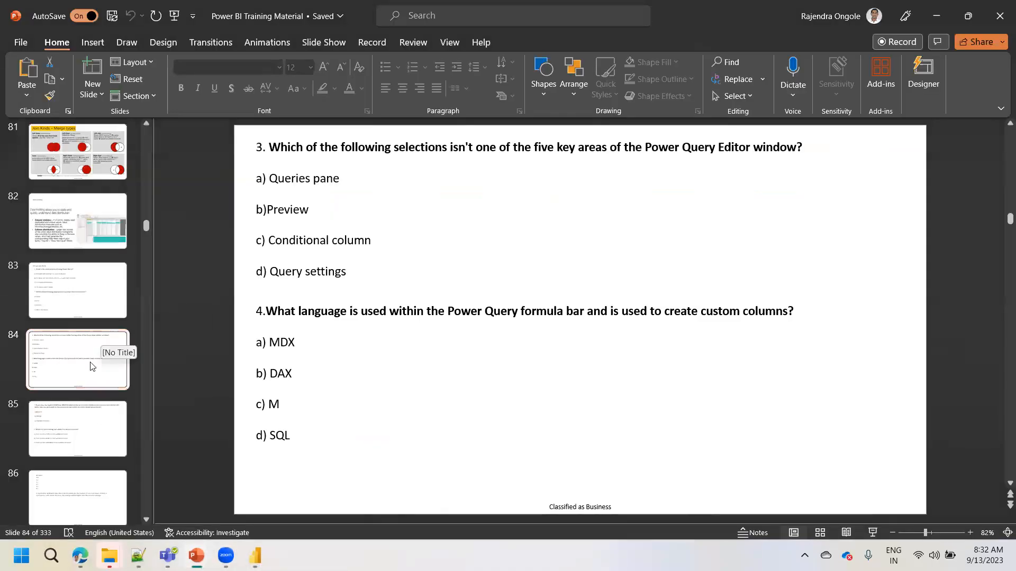
- Review quiz questions 5 and 6 on slide 85 against the Revenue column of the Sales query in Power Query Editor
{"action": "scroll", "coordinate": [165, 240], "scroll_direction": "down", "scroll_amount": 1}
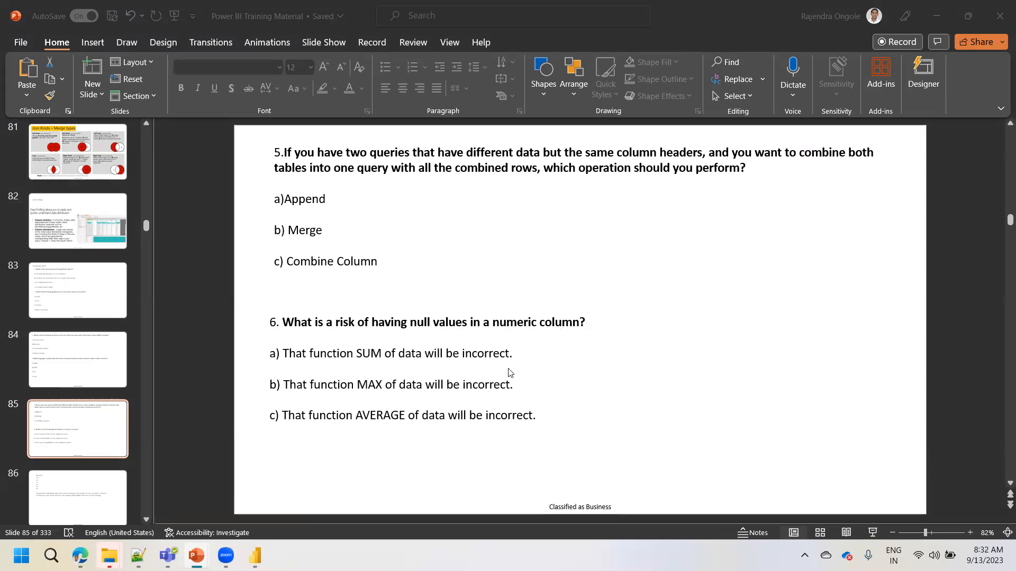
{"action": "mouse_move", "coordinate": [255, 556]}
{"action": "left_click", "coordinate": [301, 497]}
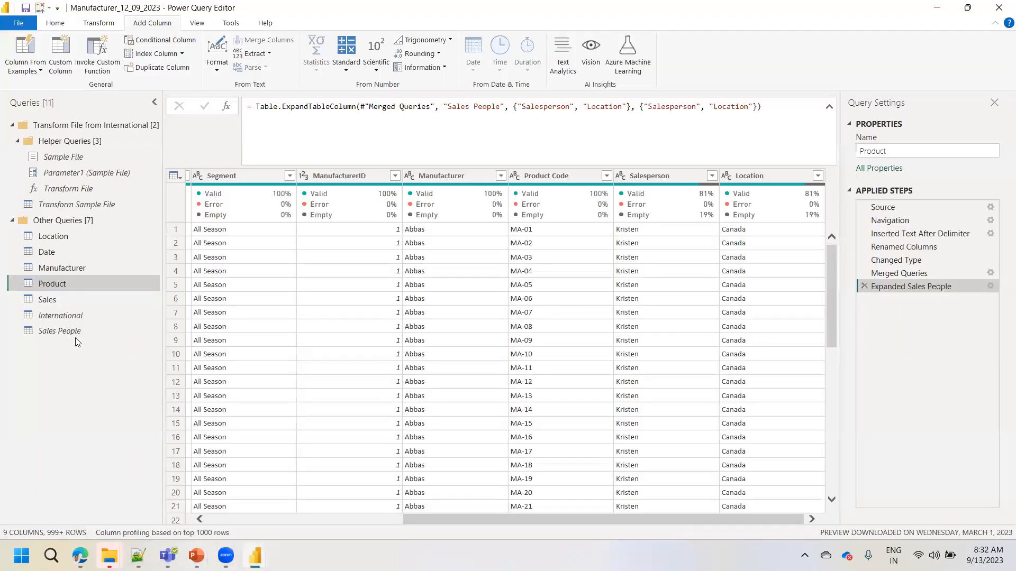
{"action": "left_click", "coordinate": [54, 301]}
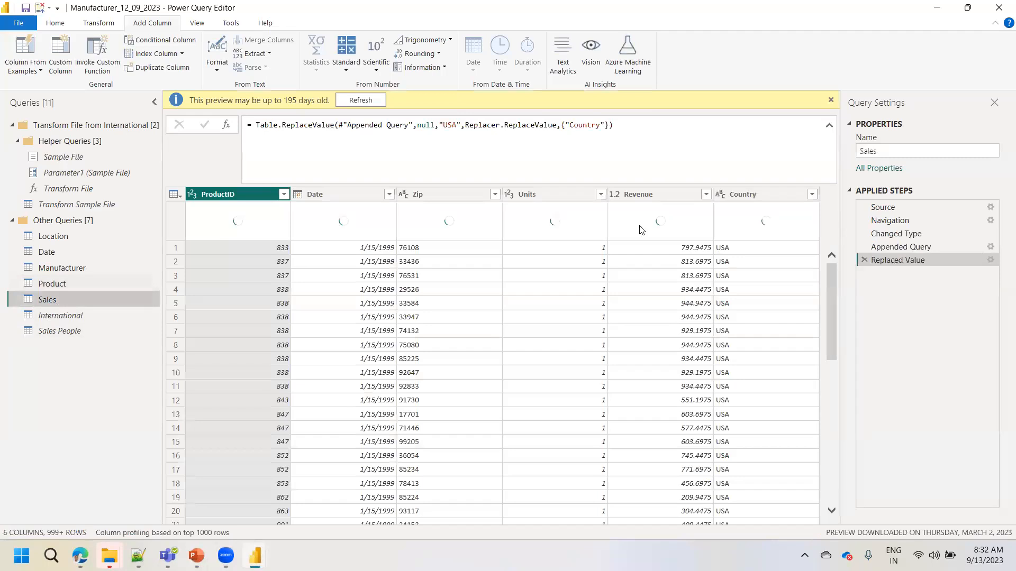
{"action": "left_click", "coordinate": [672, 194]}
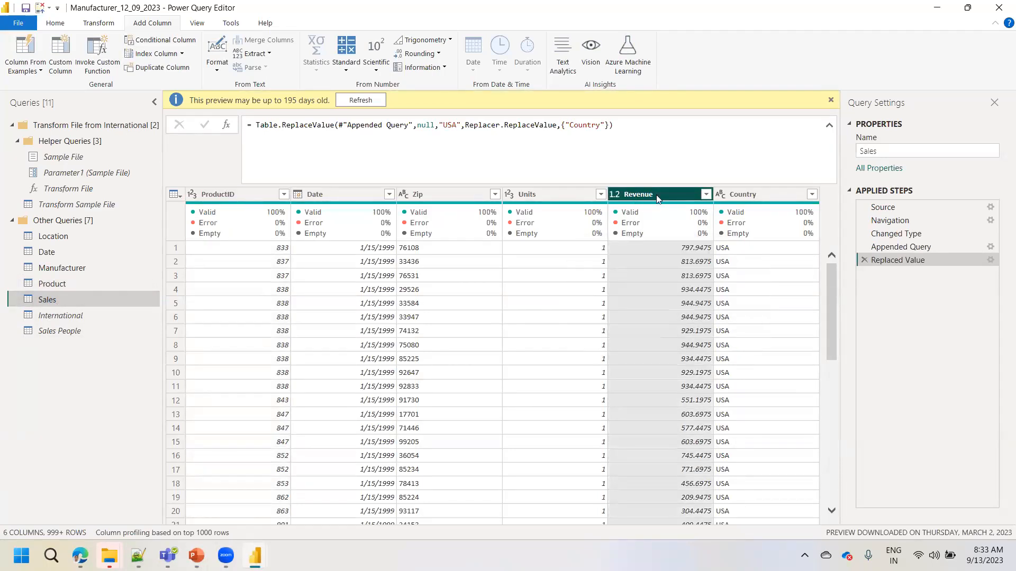
{"action": "mouse_move", "coordinate": [197, 556]}
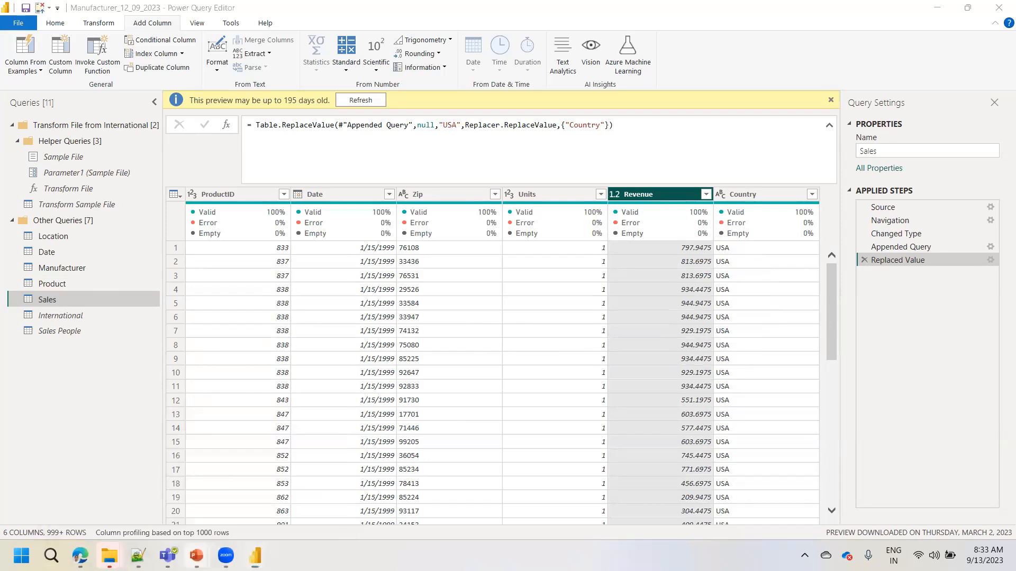
{"action": "left_click", "coordinate": [277, 503]}
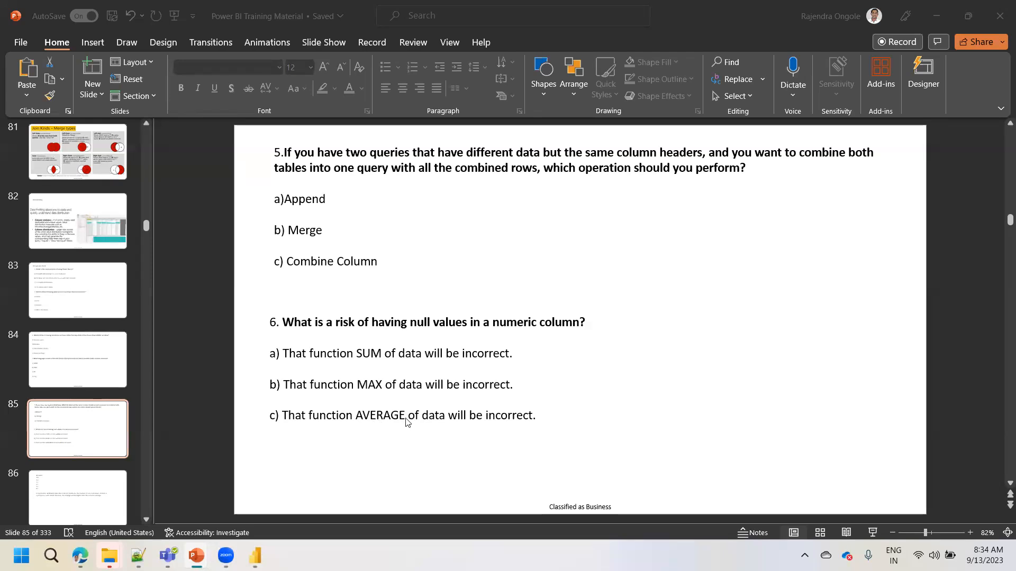
- Review the quiz answers and the question 6 explanation on slide 86, and preview the Check your knowledge questions on slide 87
{"action": "left_click", "coordinate": [98, 436]}
{"action": "key", "text": "Down"}
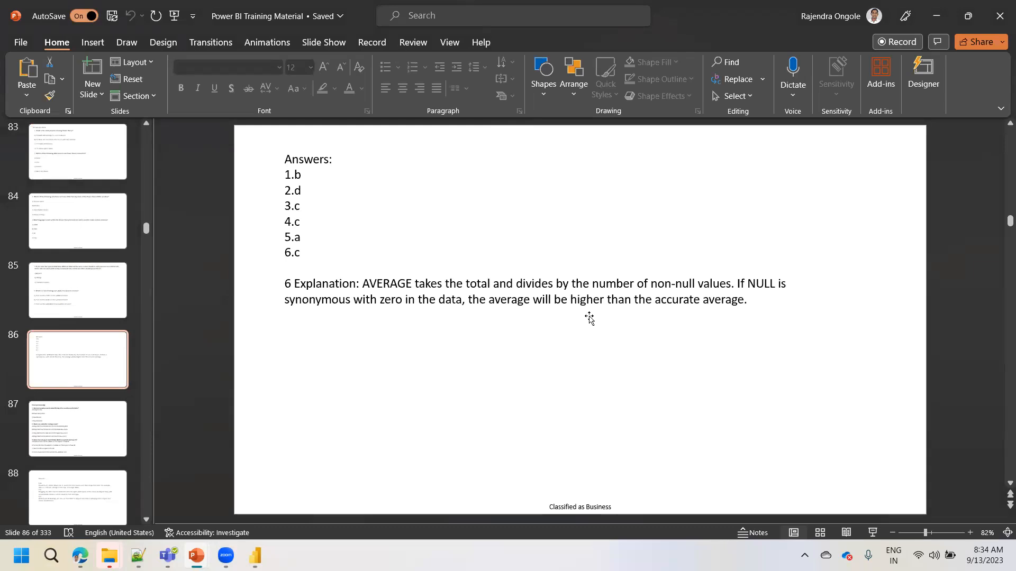
{"action": "scroll", "coordinate": [589, 318], "scroll_direction": "down", "scroll_amount": 1}
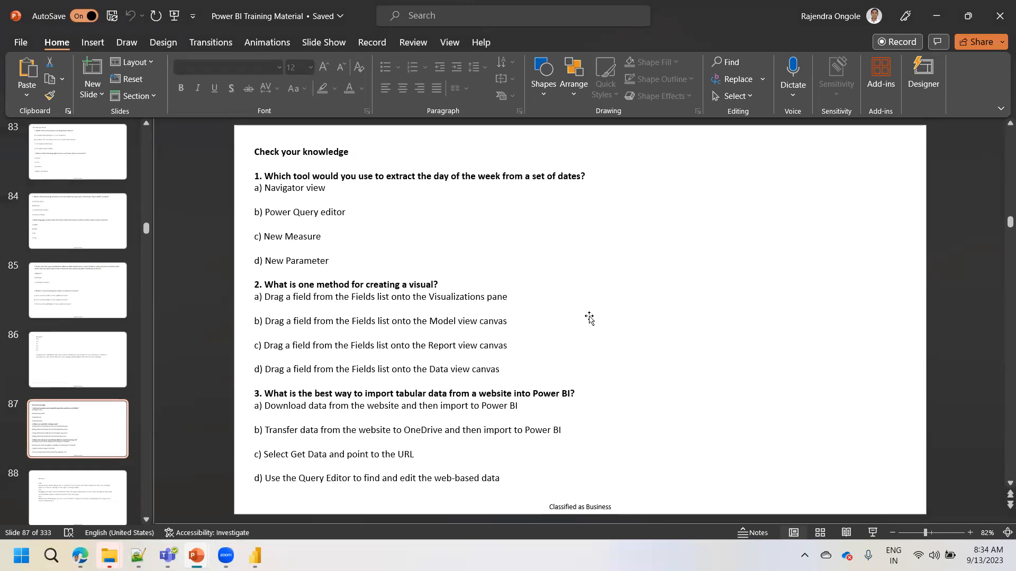
{"action": "scroll", "coordinate": [589, 318], "scroll_direction": "down", "scroll_amount": 1}
{"action": "scroll", "coordinate": [589, 318], "scroll_direction": "up", "scroll_amount": 2}
{"action": "scroll", "coordinate": [588, 318], "scroll_direction": "down", "scroll_amount": 1}
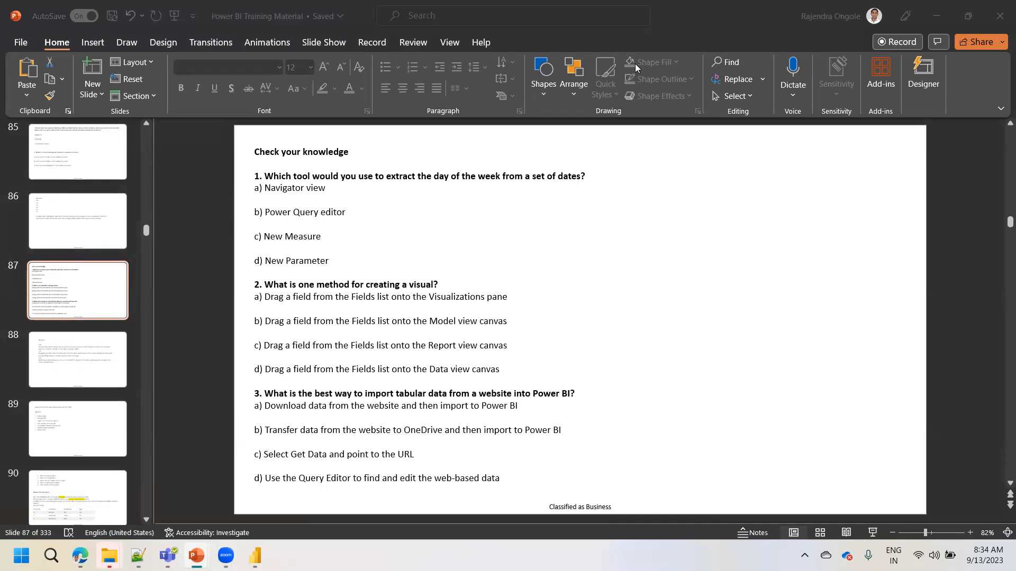
{"action": "left_click", "coordinate": [84, 222]}
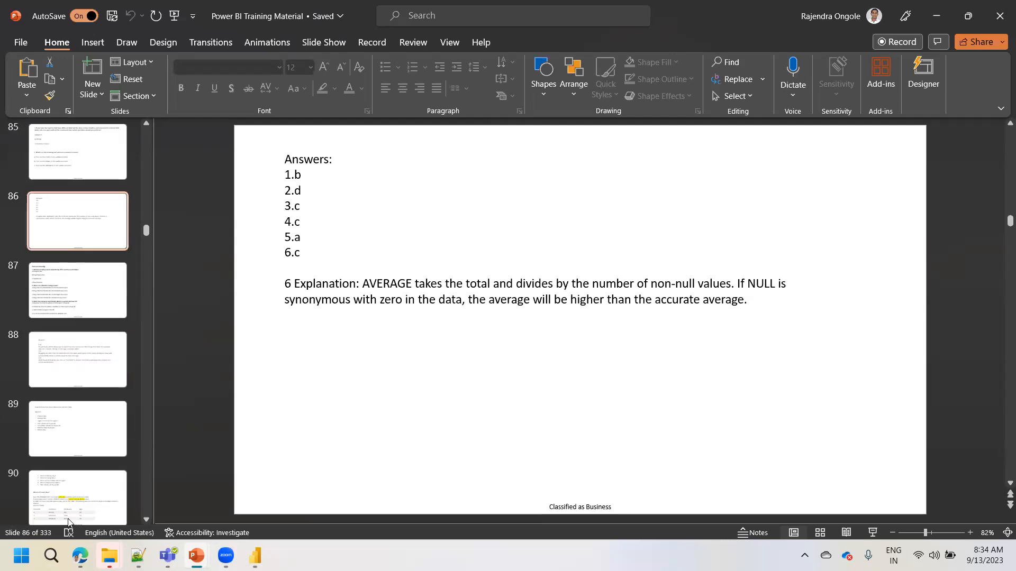
- Switch to Power Query Editor and look through the Location, Date, Manufacturer and Sales queries
{"action": "left_click", "coordinate": [255, 556]}
{"action": "left_click", "coordinate": [322, 496]}
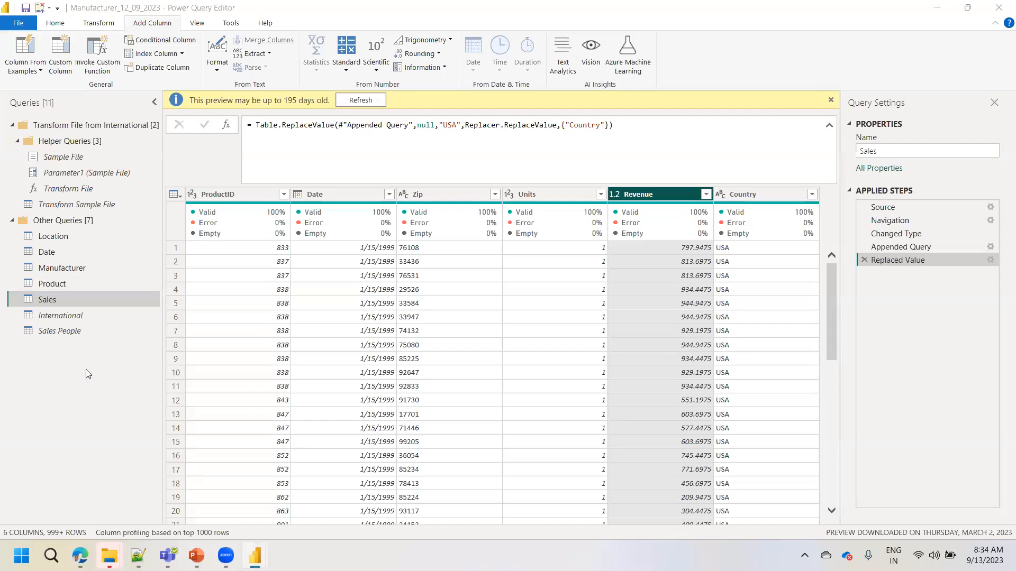
{"action": "left_click", "coordinate": [48, 238]}
{"action": "left_click", "coordinate": [49, 253]}
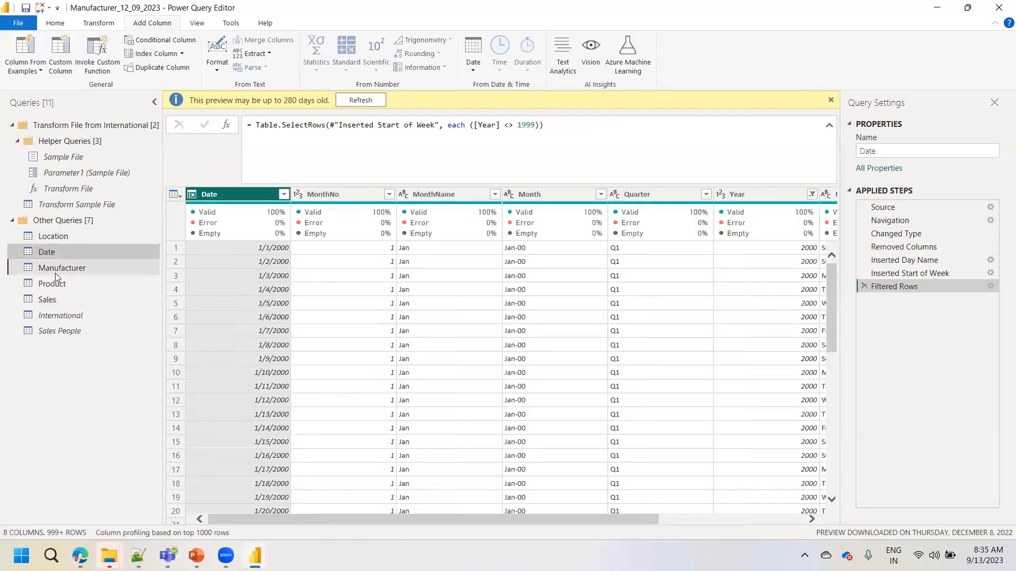
{"action": "left_click", "coordinate": [55, 270]}
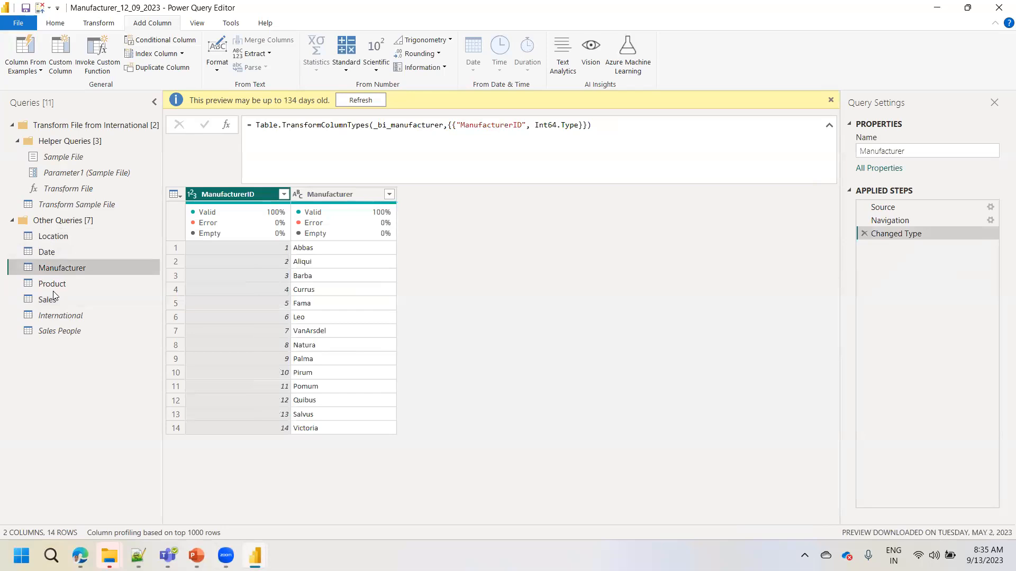
{"action": "left_click", "coordinate": [53, 294]}
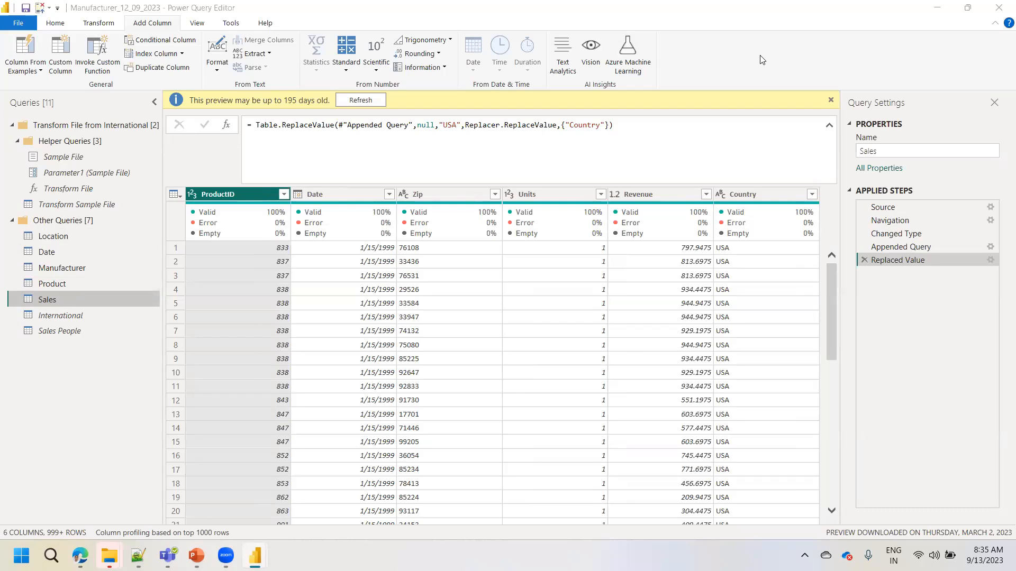
- Apply the pending query changes and close Power Query Editor
{"action": "left_click", "coordinate": [58, 28]}
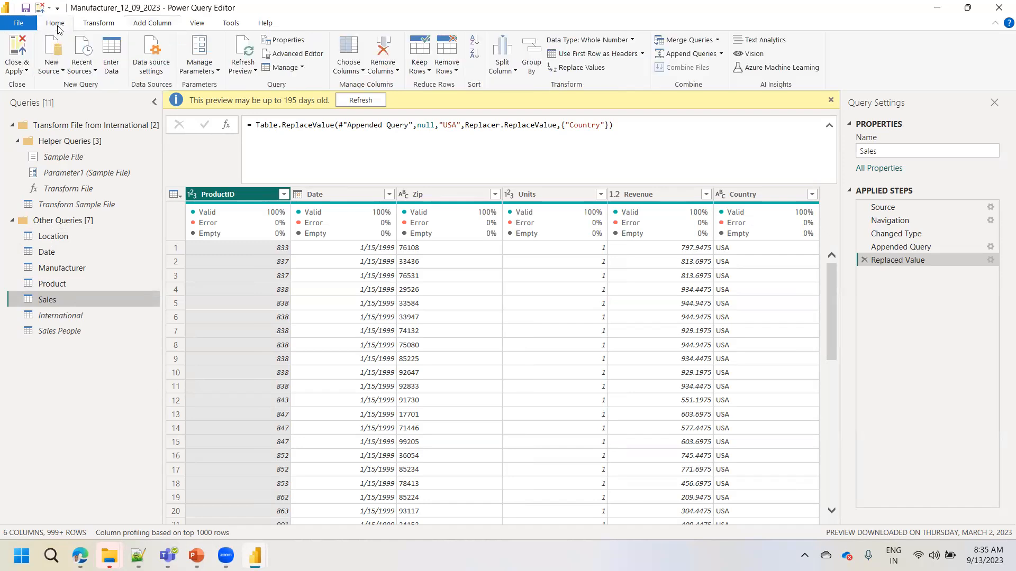
{"action": "left_click", "coordinate": [19, 70]}
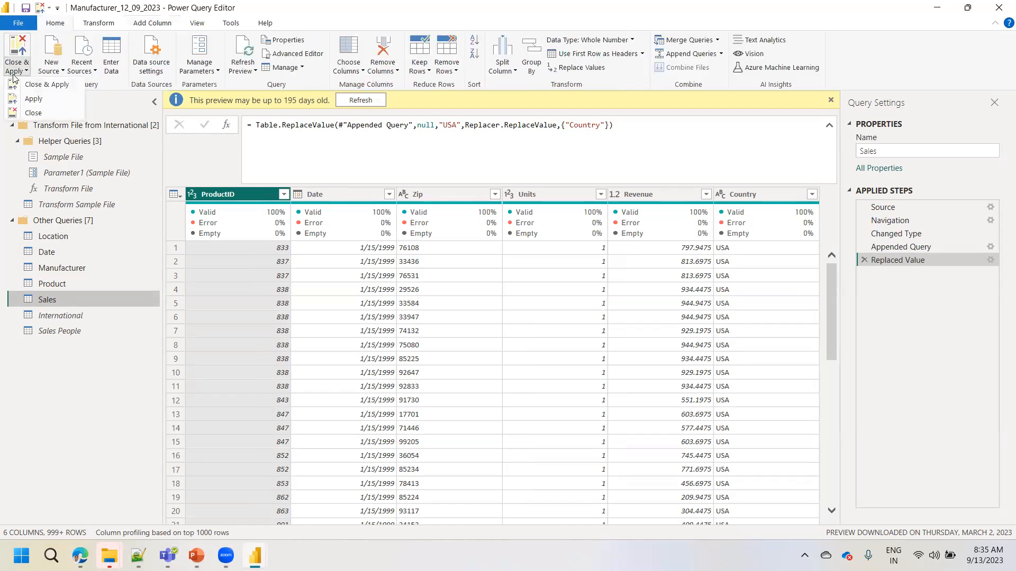
{"action": "left_click", "coordinate": [49, 86]}
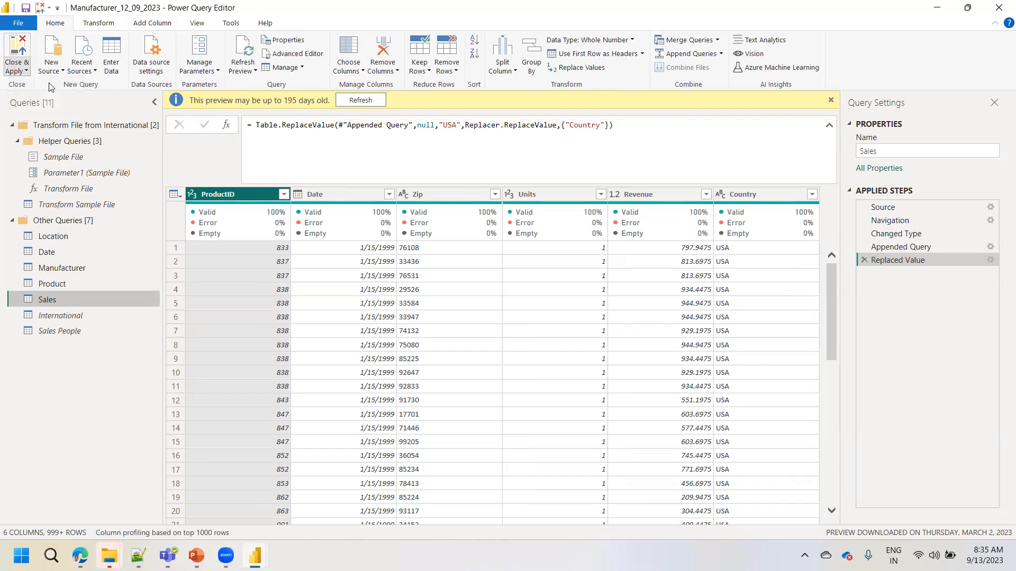